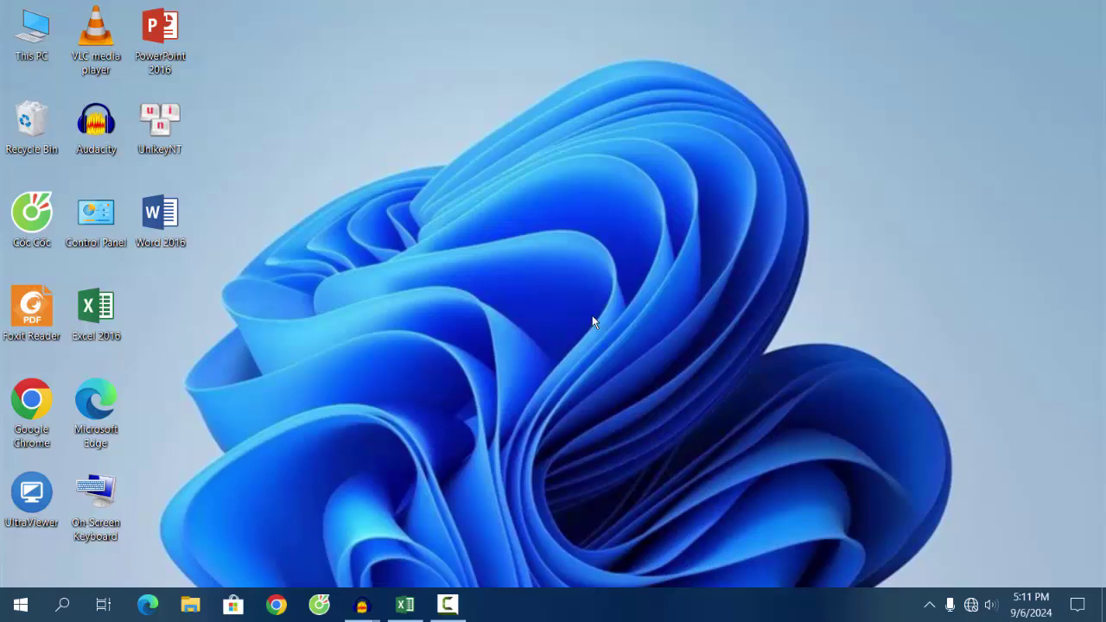
Refresh the desktop twice from its right-click menu
right_click(557, 294)
left_click(588, 350)
right_click(406, 301)
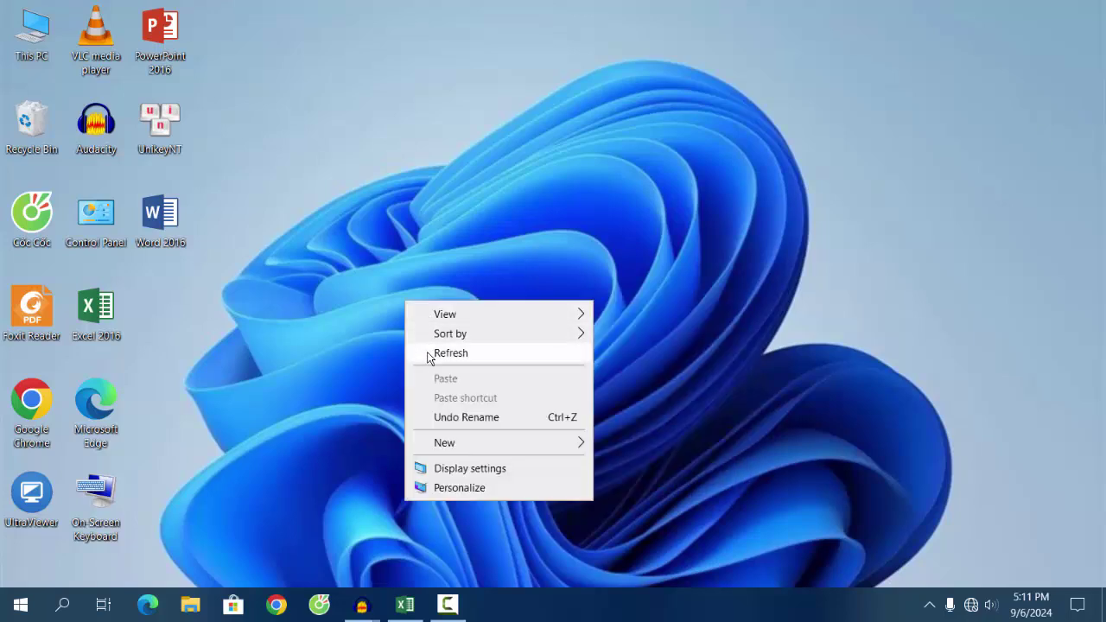
left_click(428, 354)
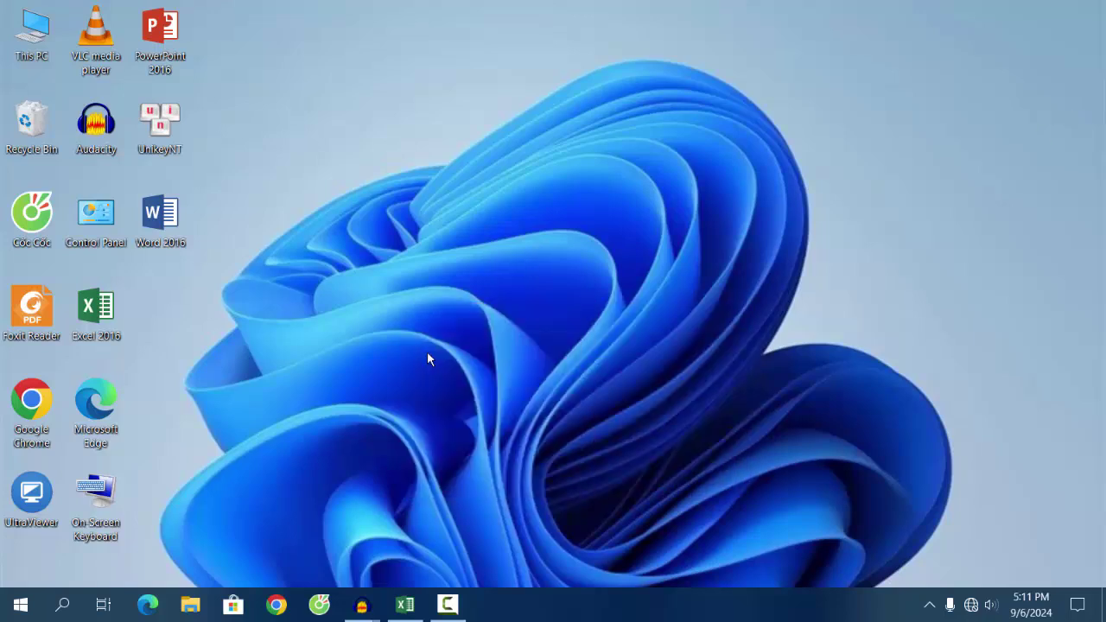
Launch Excel 2016 with a blank workbook and browse the ribbon tabs from View back to Home
double_click(98, 331)
left_click(776, 156)
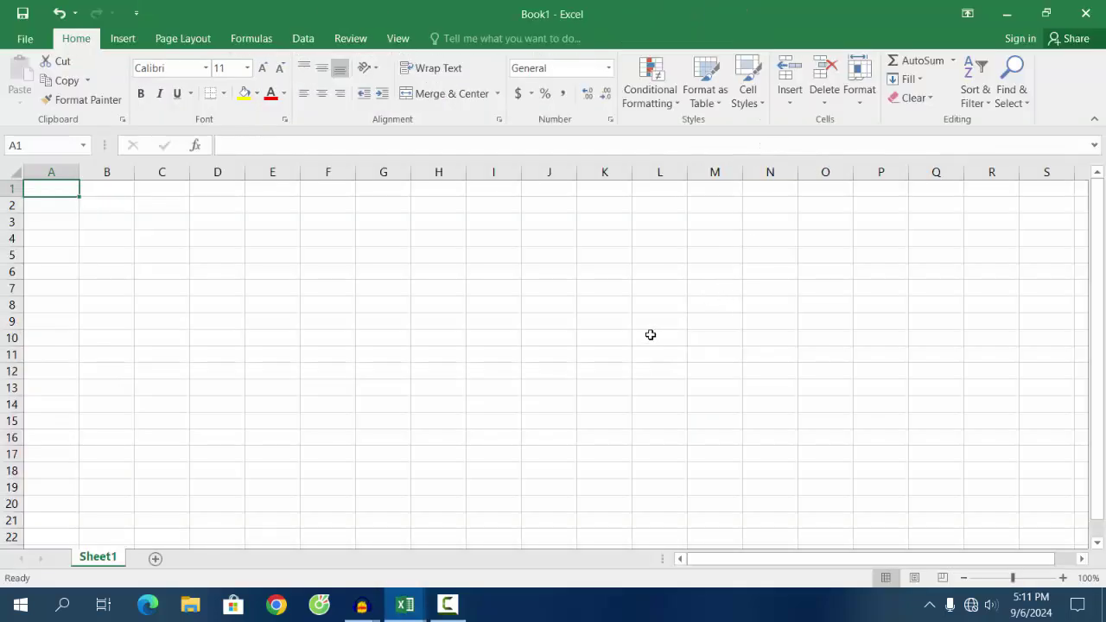
left_click(391, 40)
left_click(366, 41)
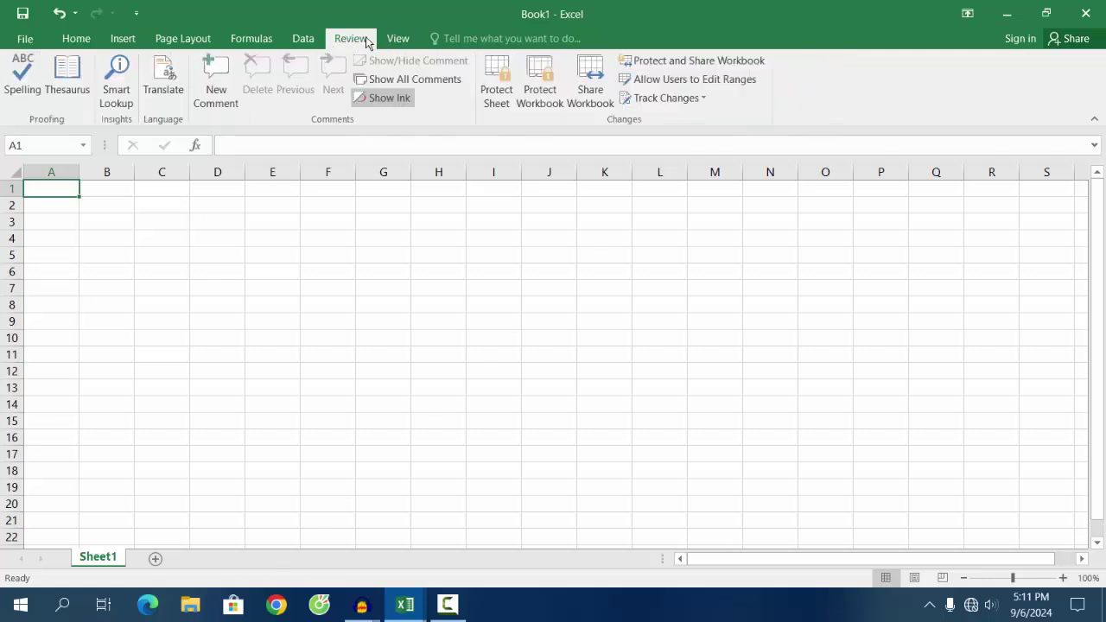
left_click(302, 39)
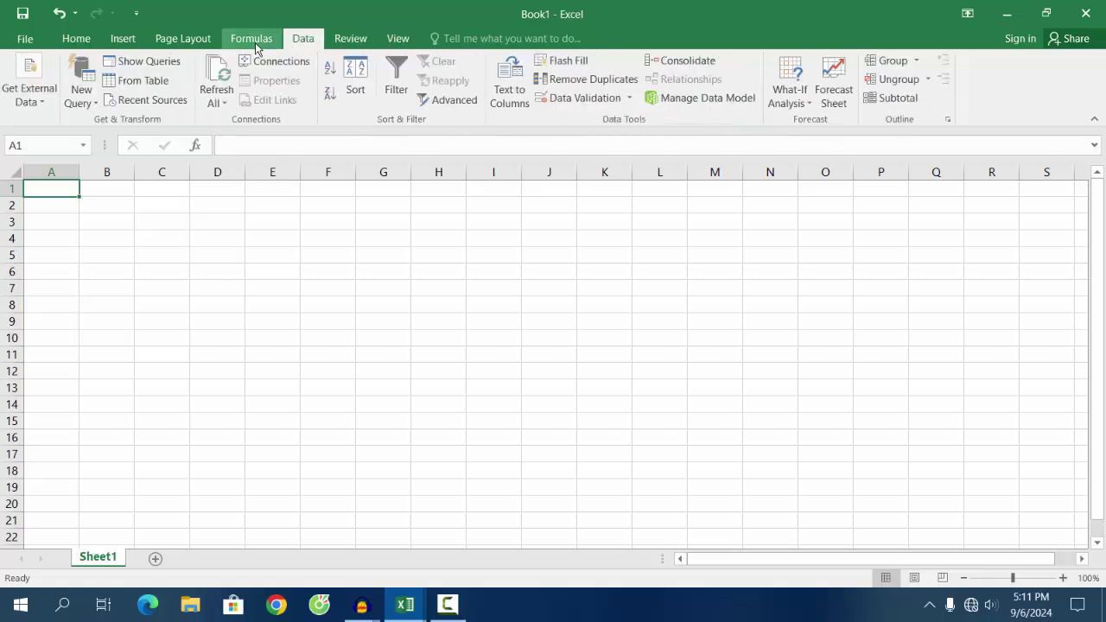
left_click(253, 41)
left_click(183, 43)
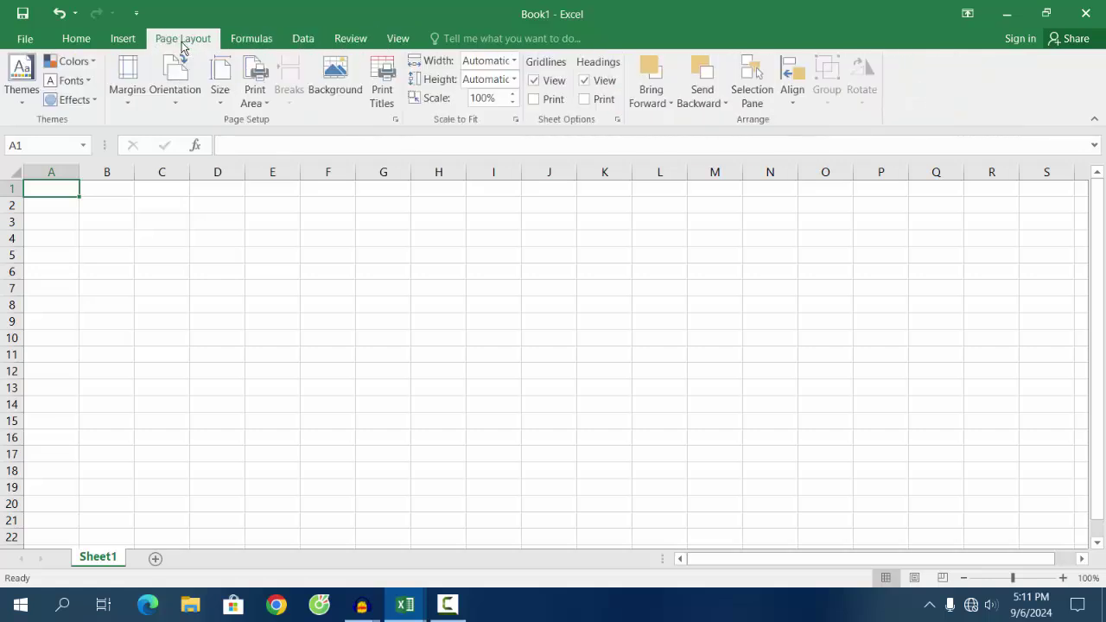
left_click(132, 46)
left_click(79, 43)
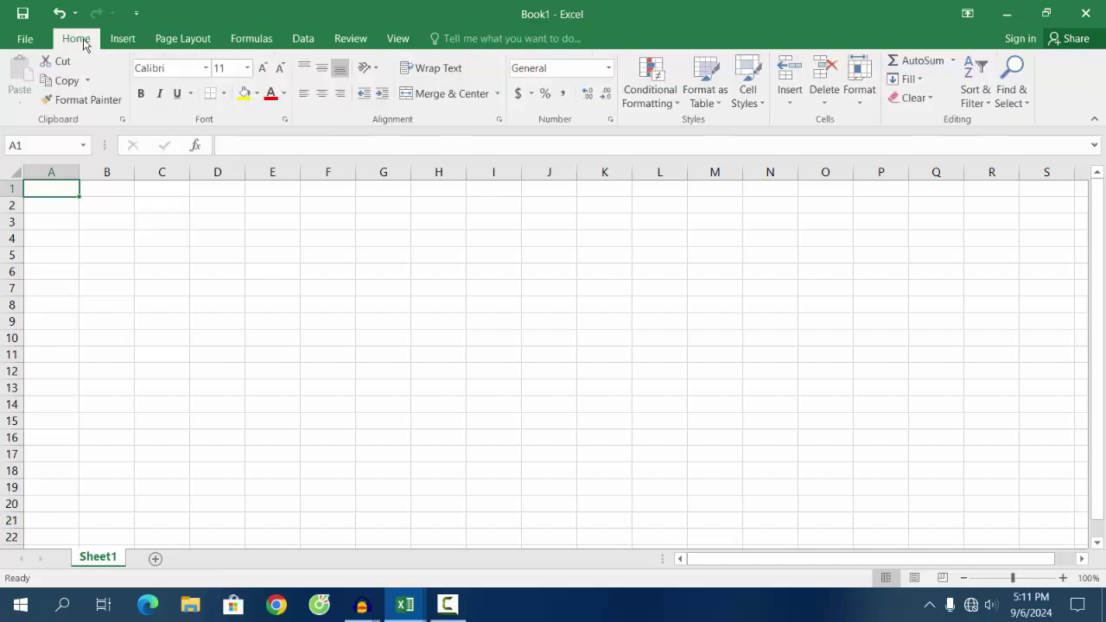
Close Book1, refresh the desktop twice, and relaunch Excel with its window maximized
left_click(1083, 16)
right_click(426, 253)
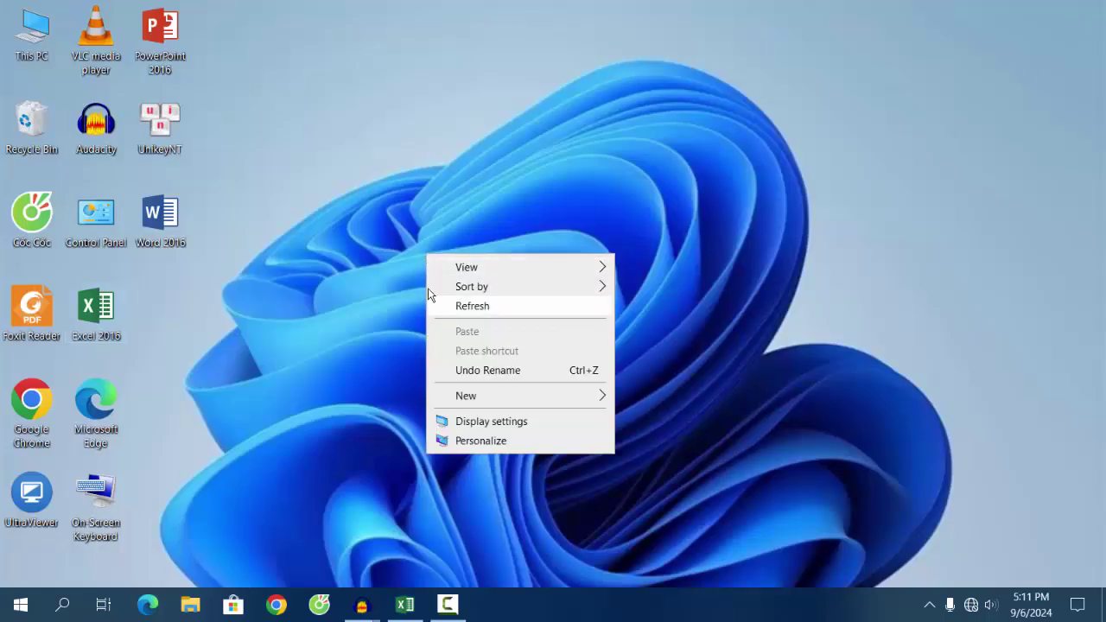
left_click(427, 304)
right_click(395, 257)
left_click(417, 310)
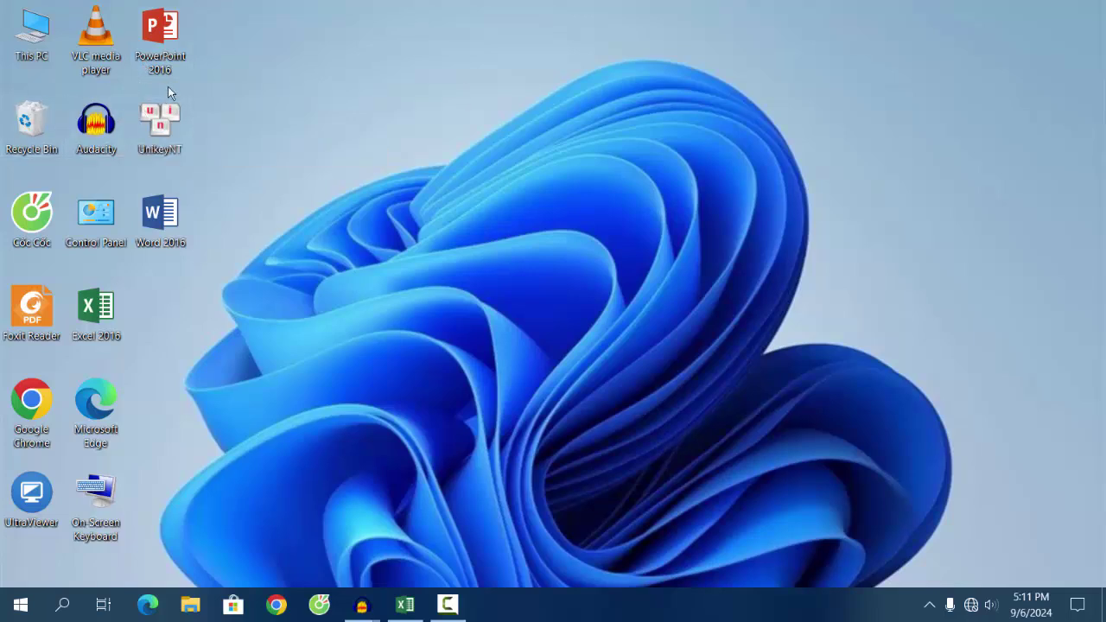
double_click(95, 316)
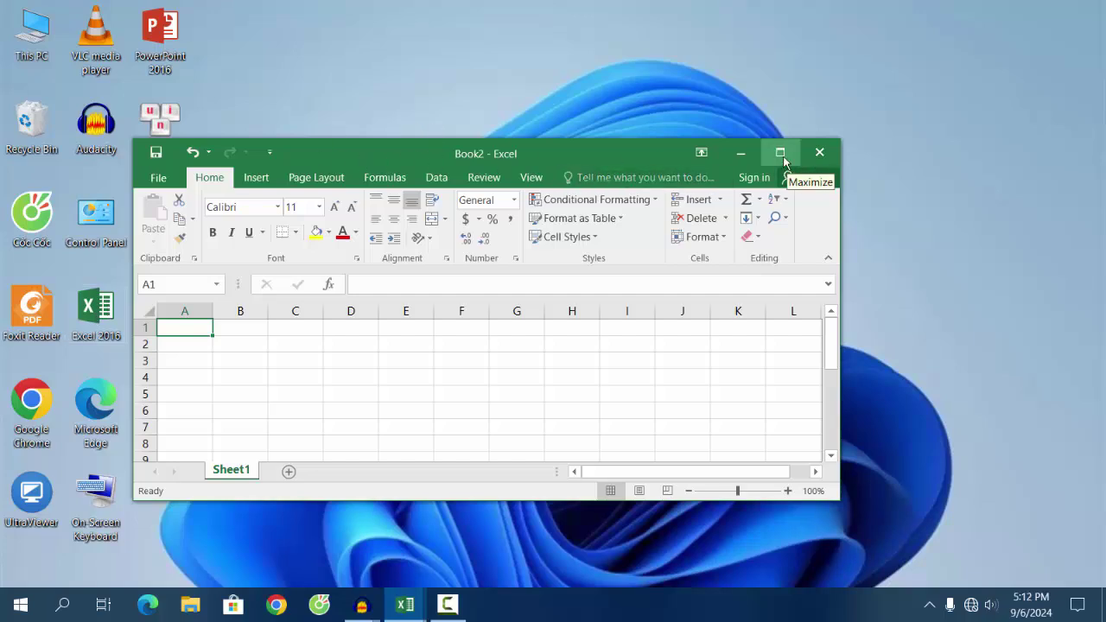
left_click(780, 153)
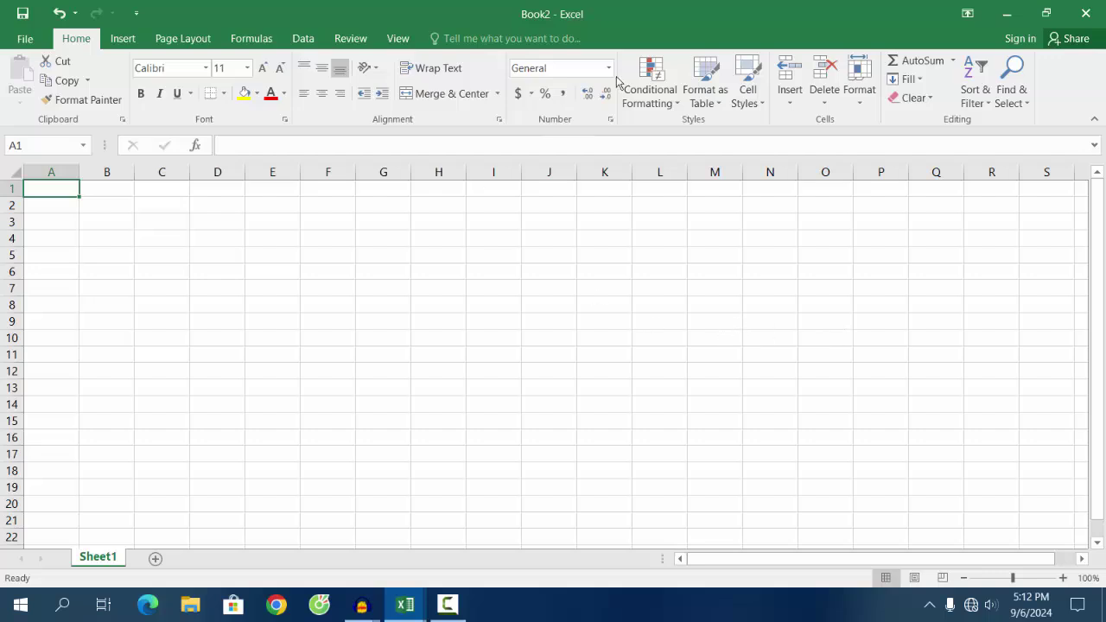
Browse the ribbon tabs, close Book2, and switch to the Su-dung-Excel-16 workbook
left_click(399, 40)
left_click(349, 40)
left_click(303, 41)
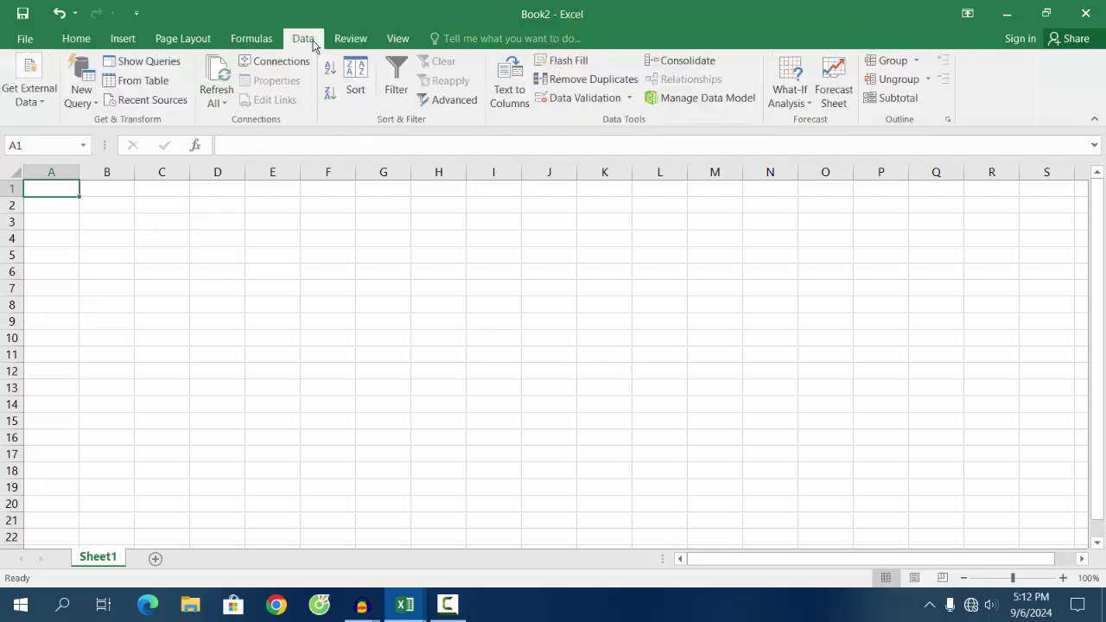
left_click(250, 43)
left_click(182, 41)
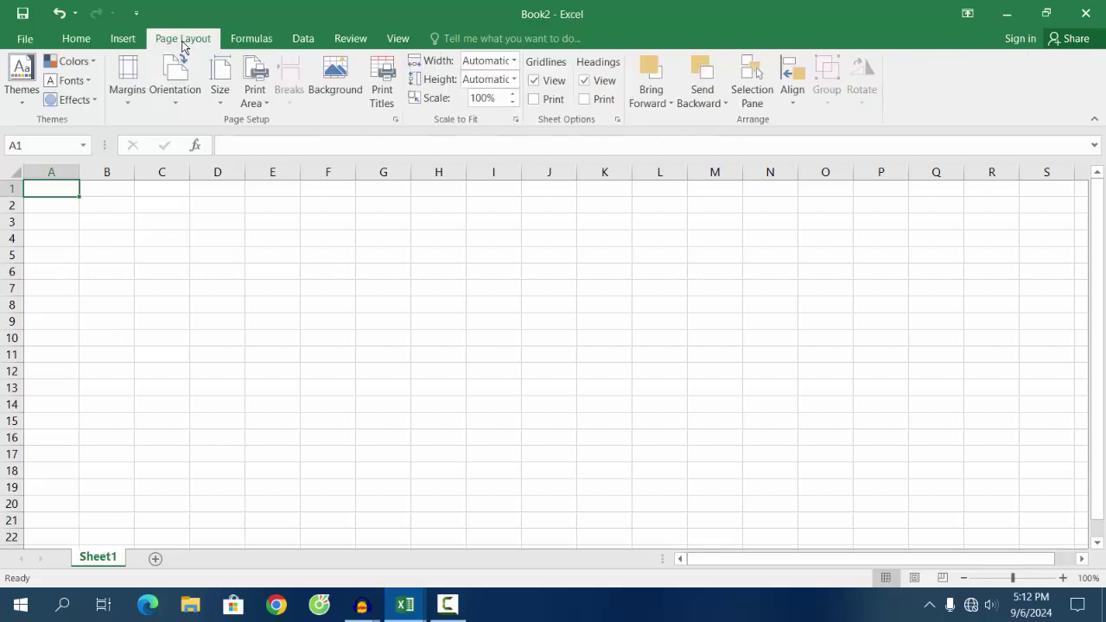
left_click(123, 41)
left_click(76, 39)
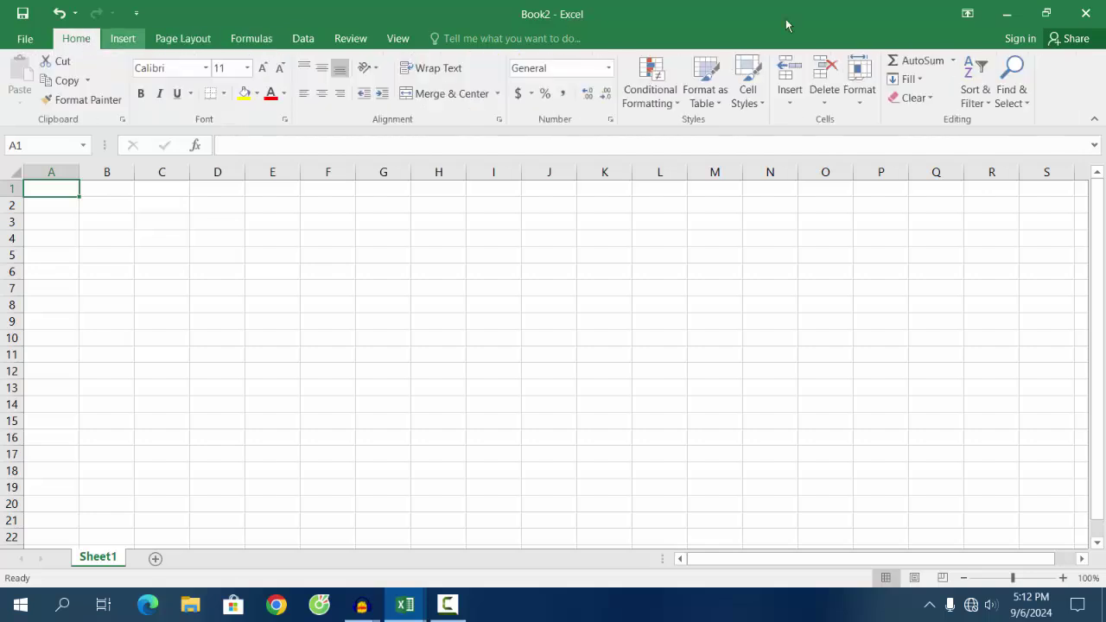
left_click(1086, 14)
left_click(405, 604)
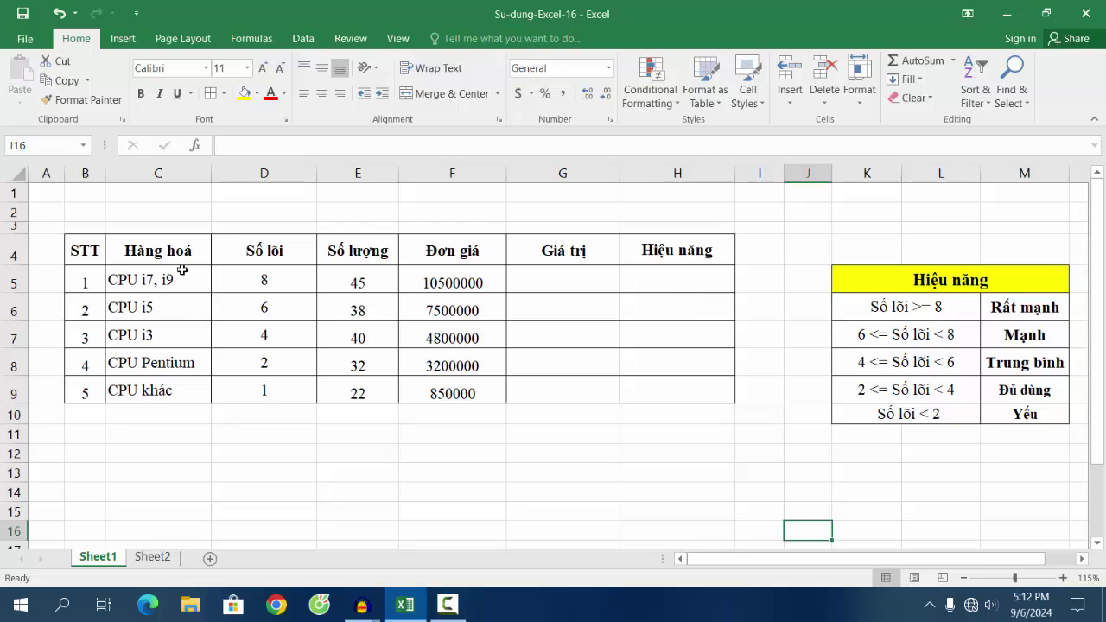
left_click(93, 253)
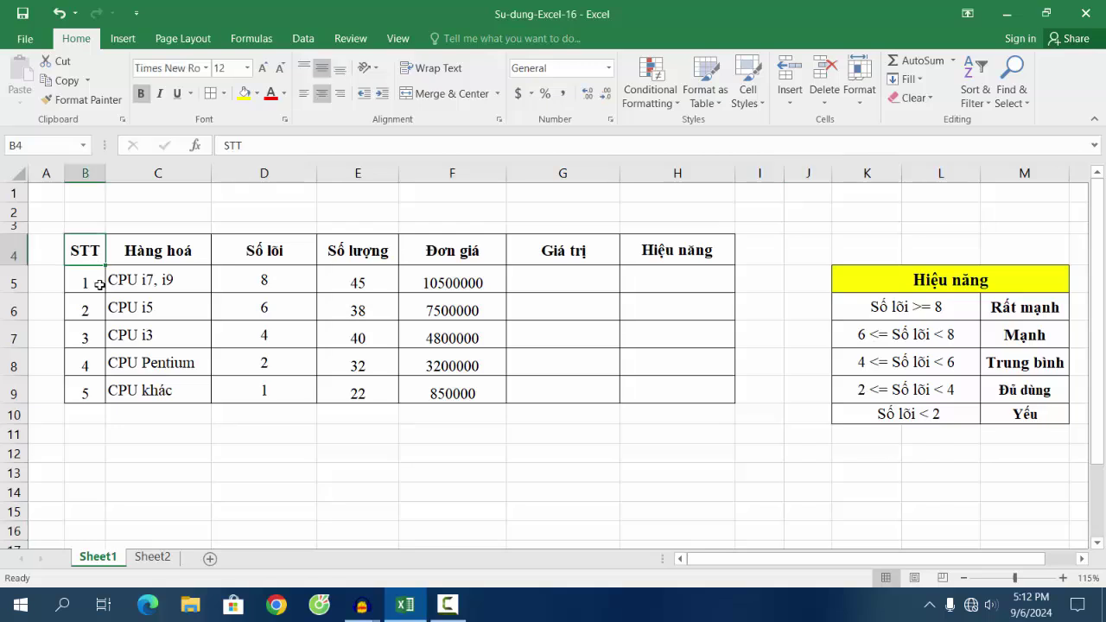
left_click(100, 281)
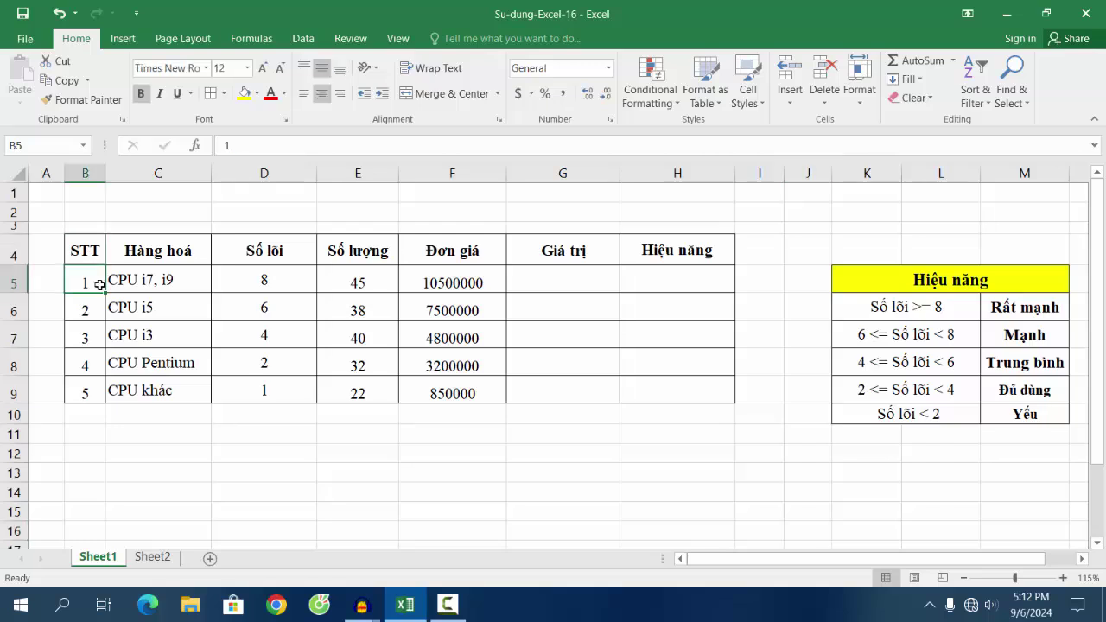
left_click(161, 255)
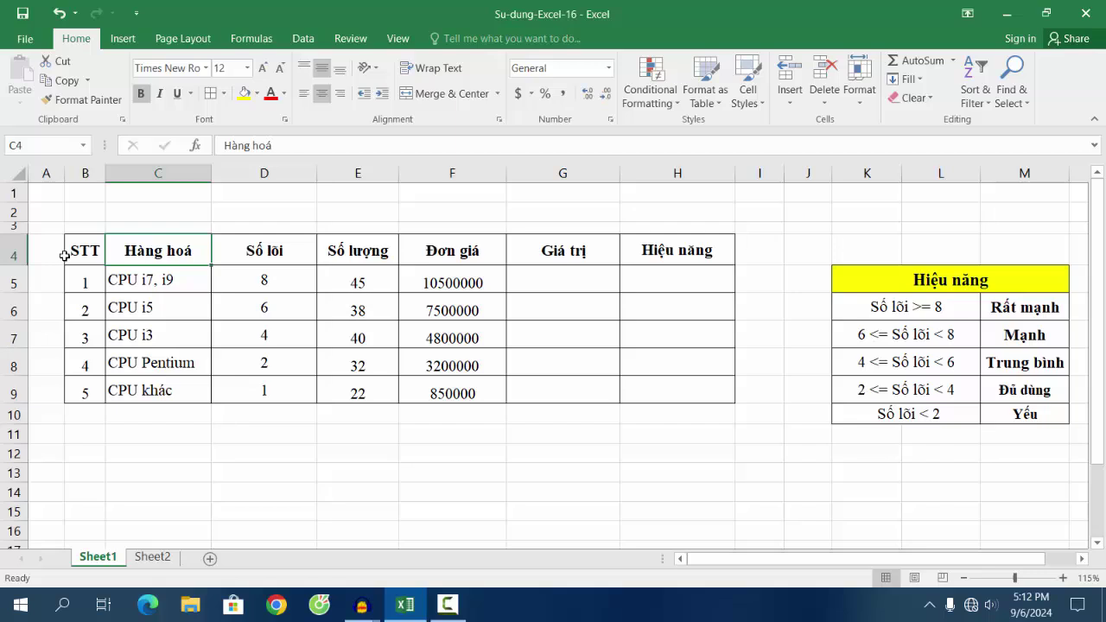
left_click(161, 284)
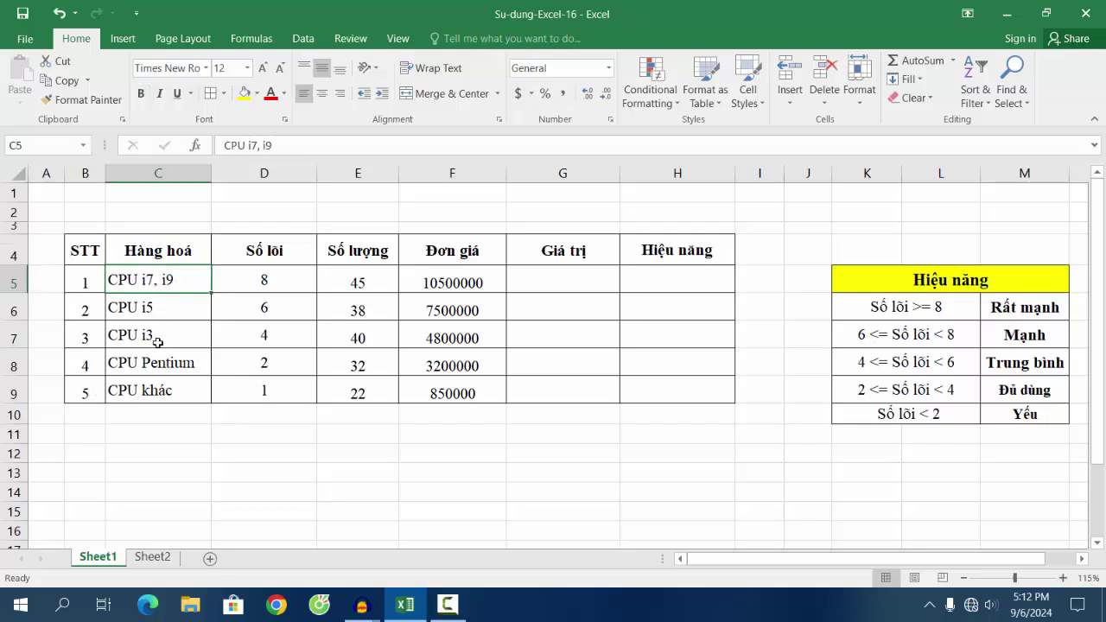
left_click(174, 393)
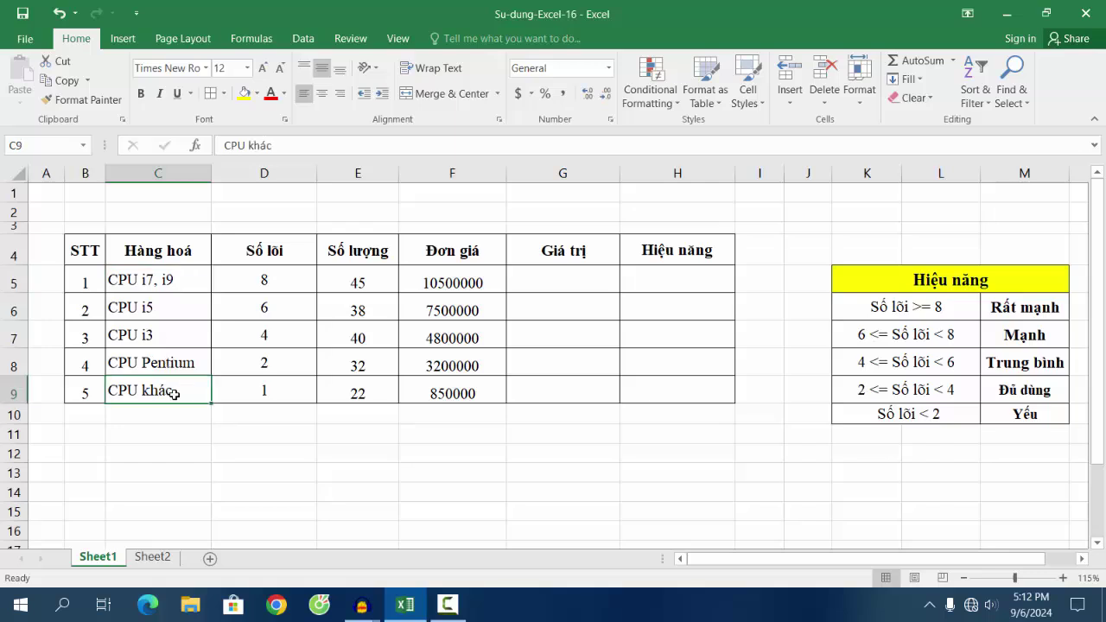
left_click(282, 279)
left_click(273, 314)
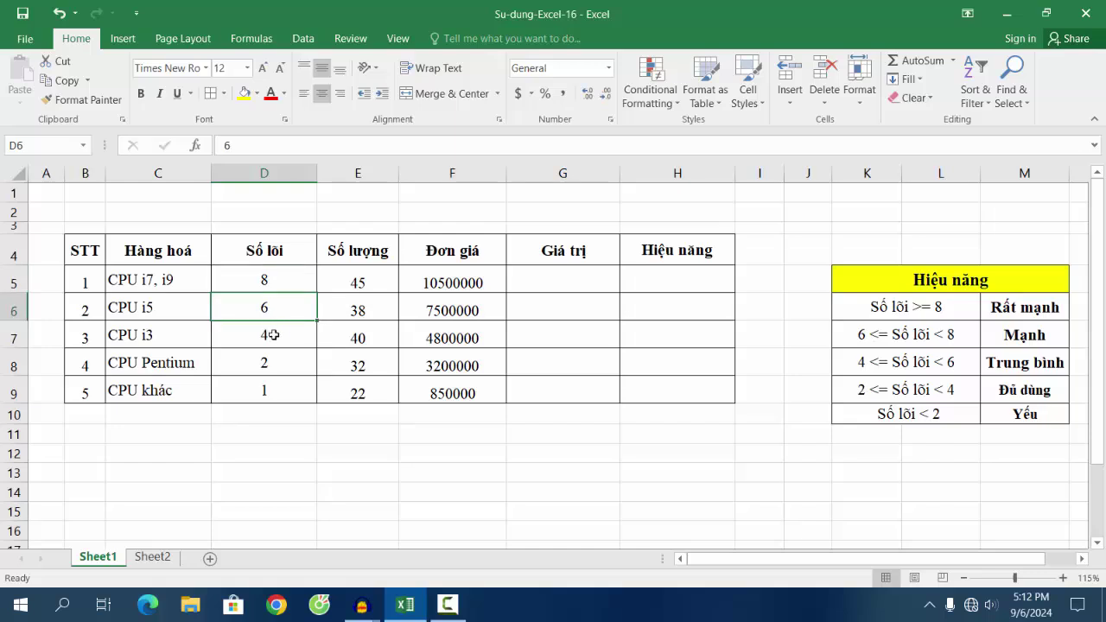
left_click(273, 334)
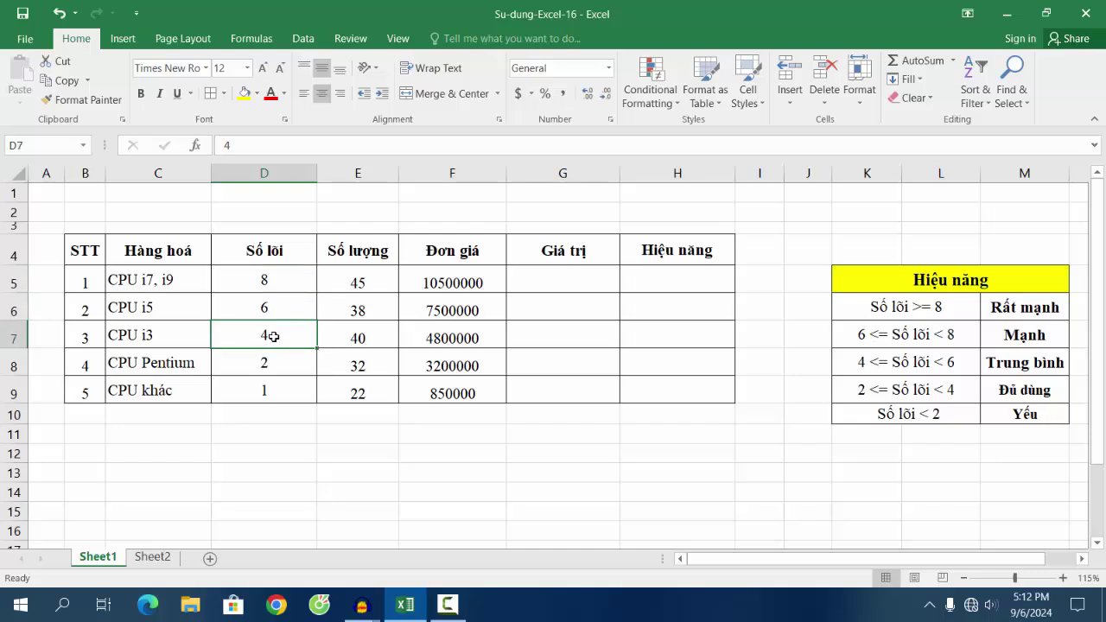
left_click(366, 278)
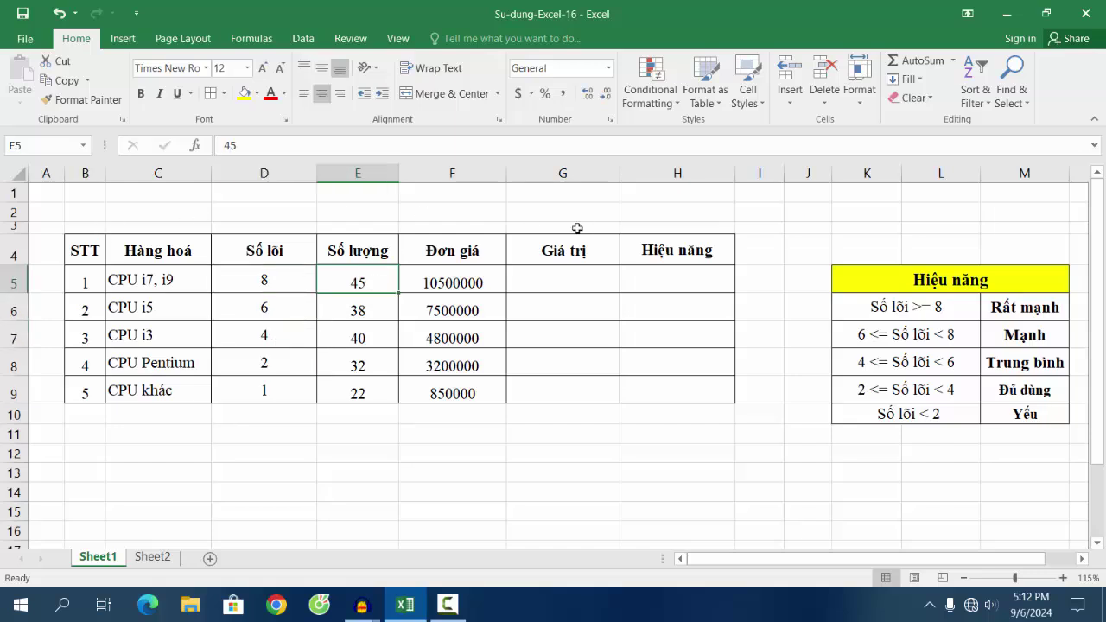
left_click(369, 318)
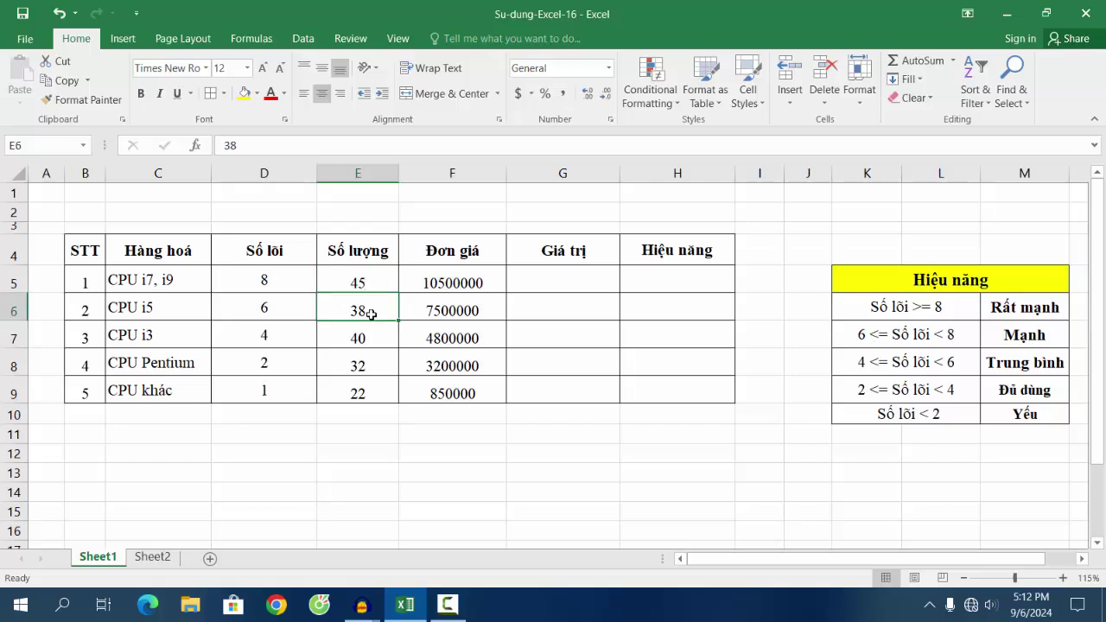
left_click(369, 337)
left_click(470, 251)
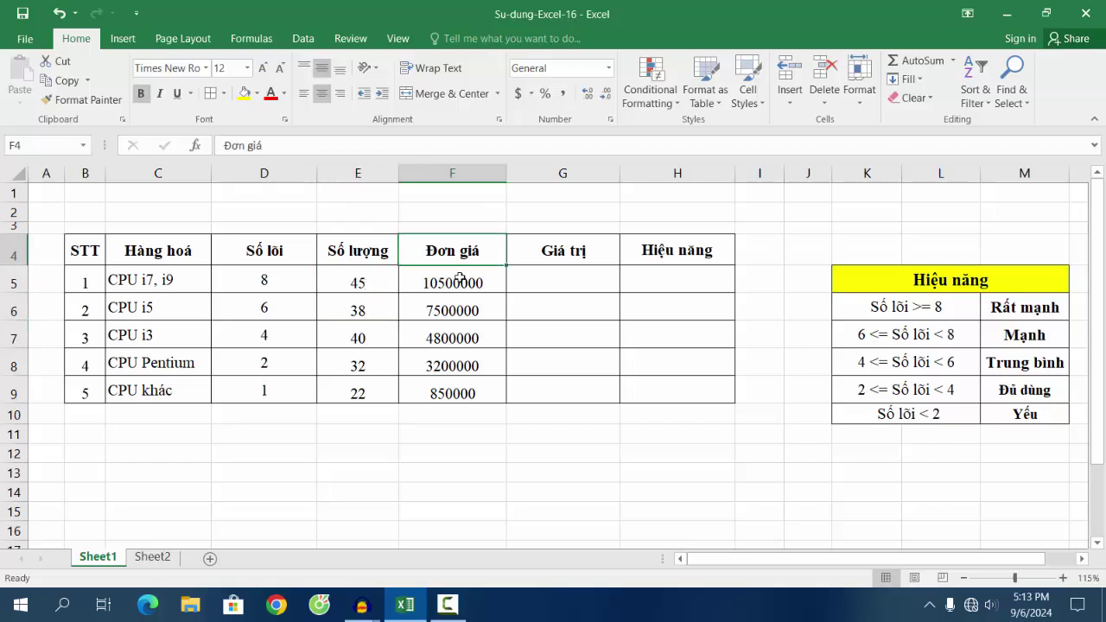
left_click(460, 281)
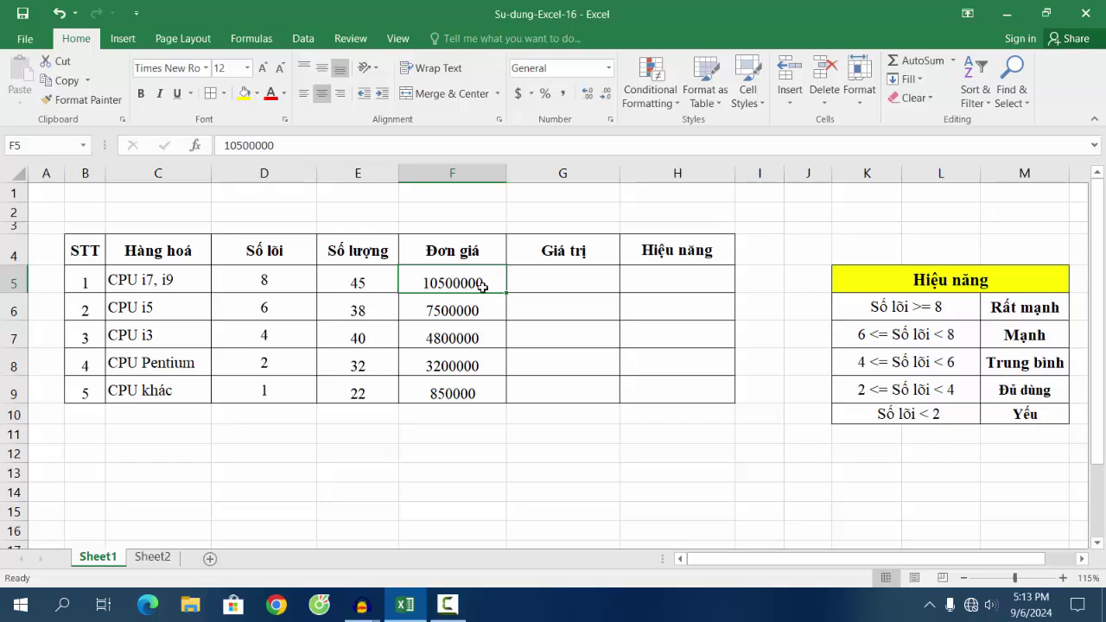
left_click(460, 310)
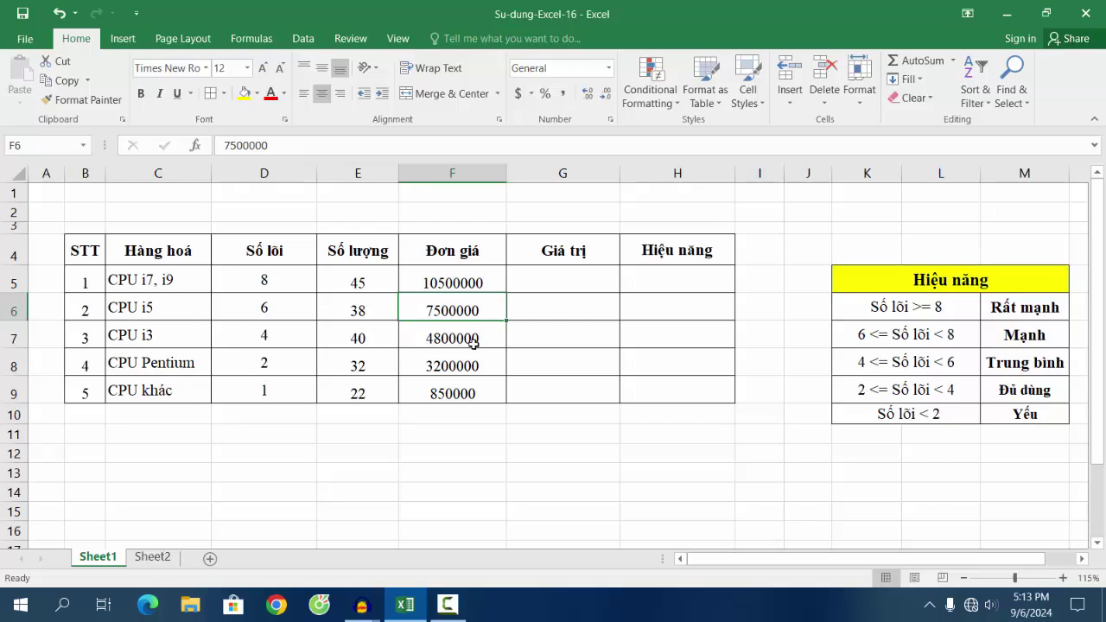
left_click(583, 283)
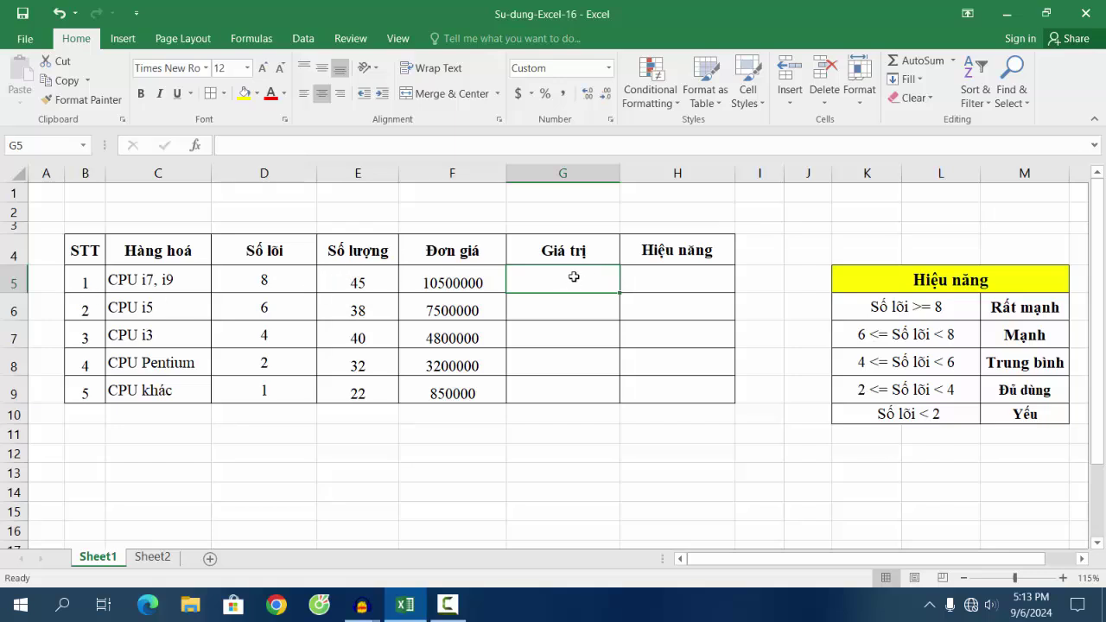
left_click(682, 254)
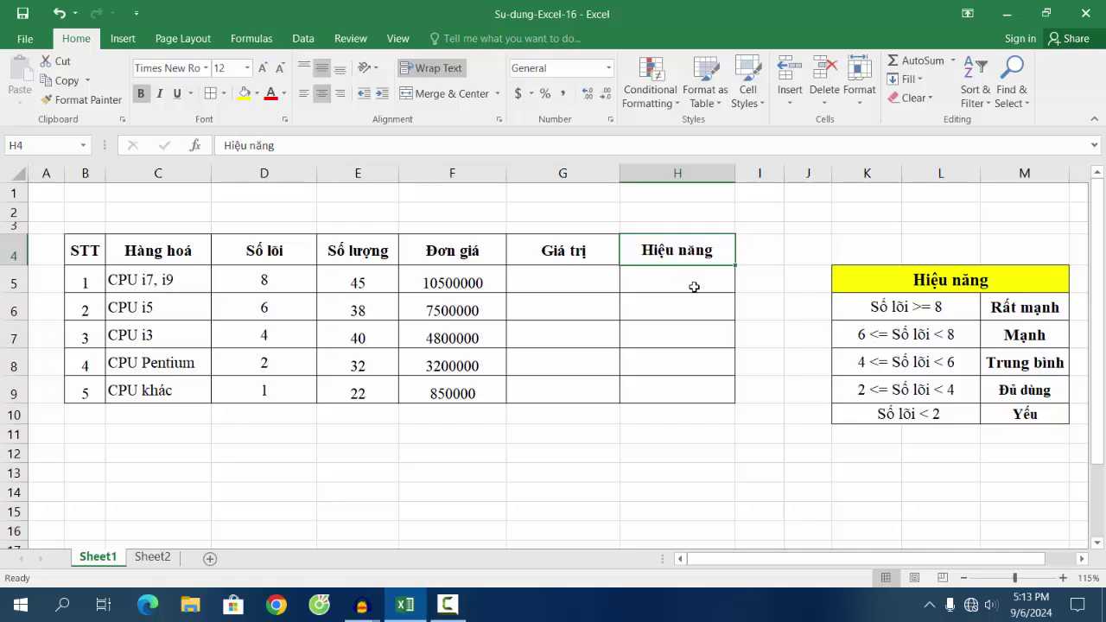
left_click(693, 287)
left_click(685, 259)
left_click(950, 309)
left_click(1017, 309)
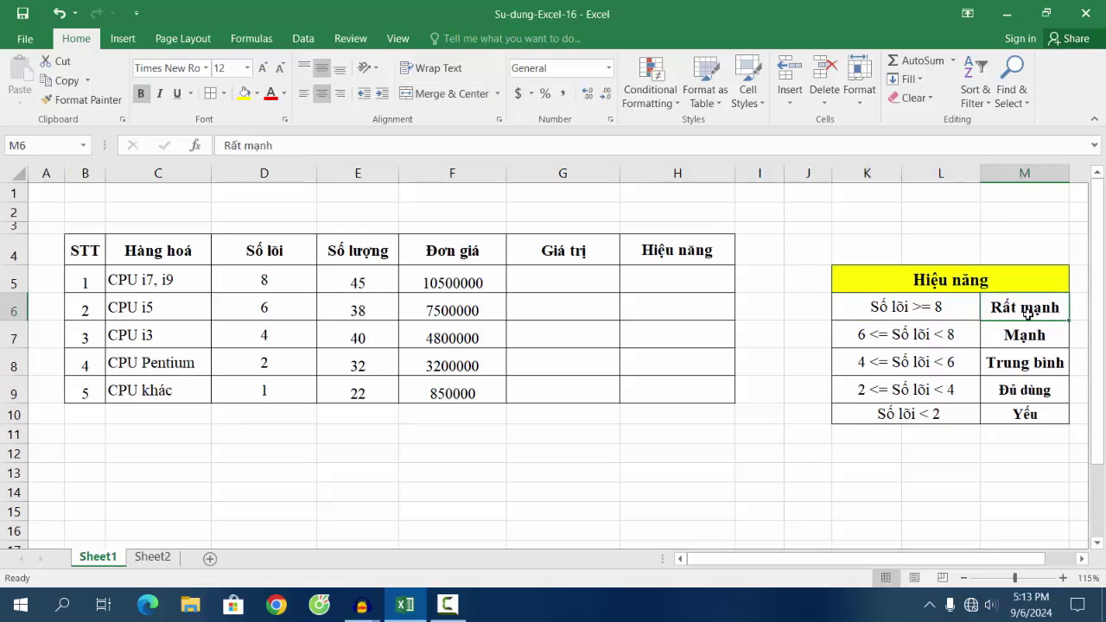
left_click(931, 339)
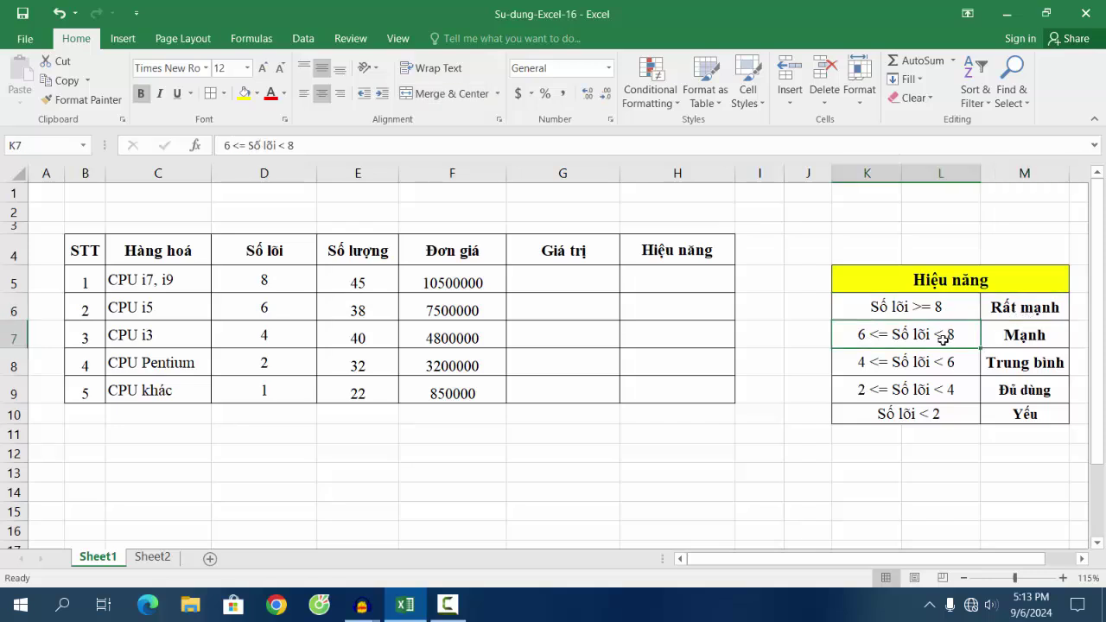
left_click(1028, 338)
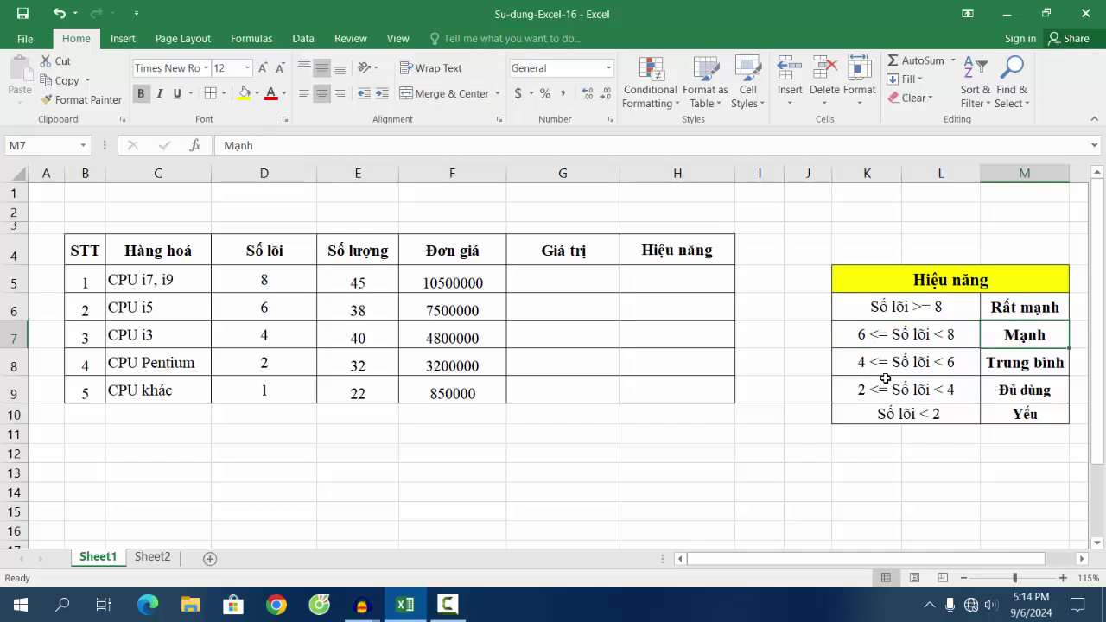
left_click(1026, 369)
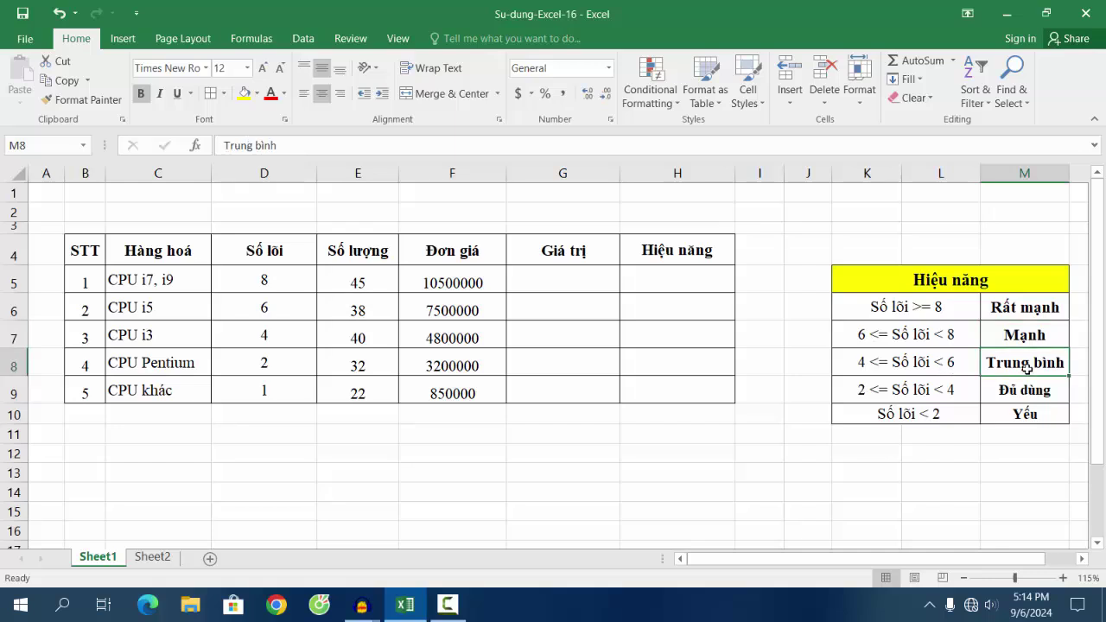
left_click(1022, 395)
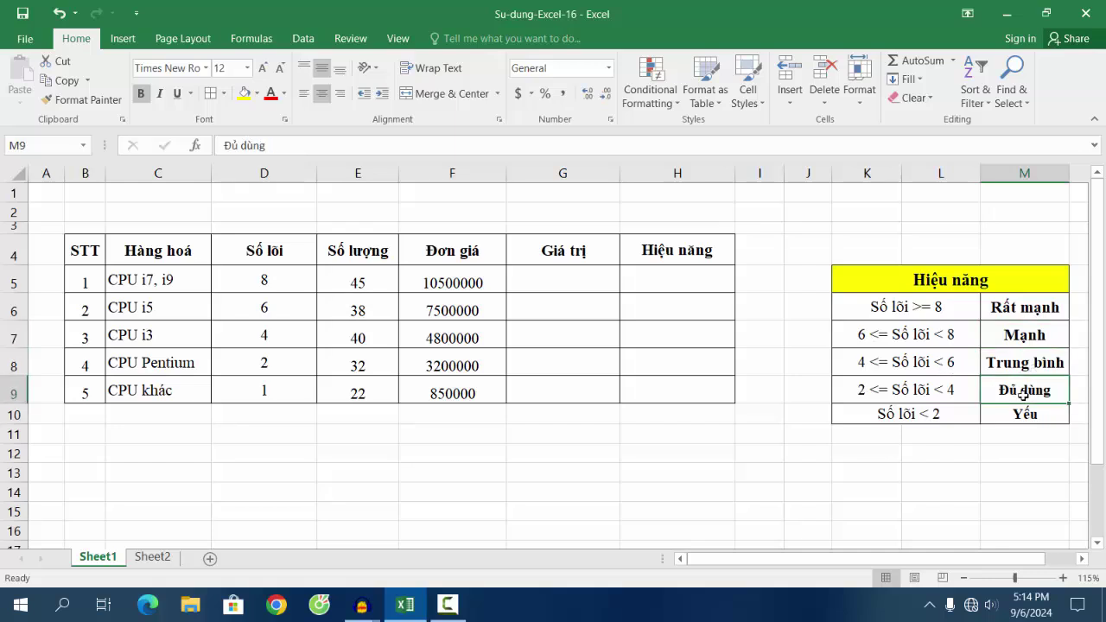
left_click(1026, 415)
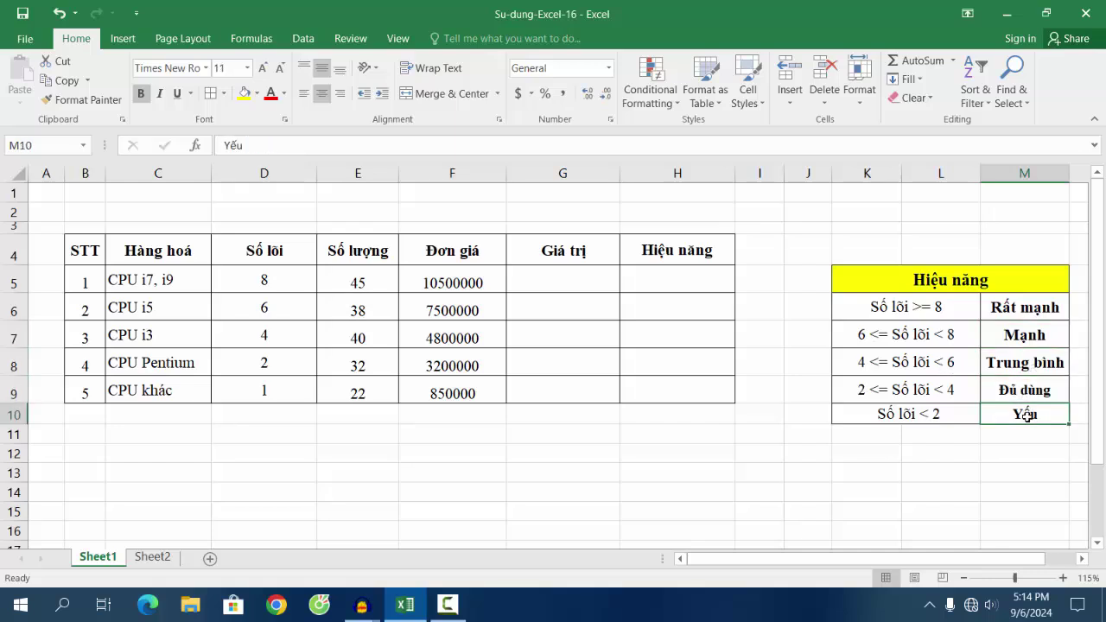
left_click(1041, 309)
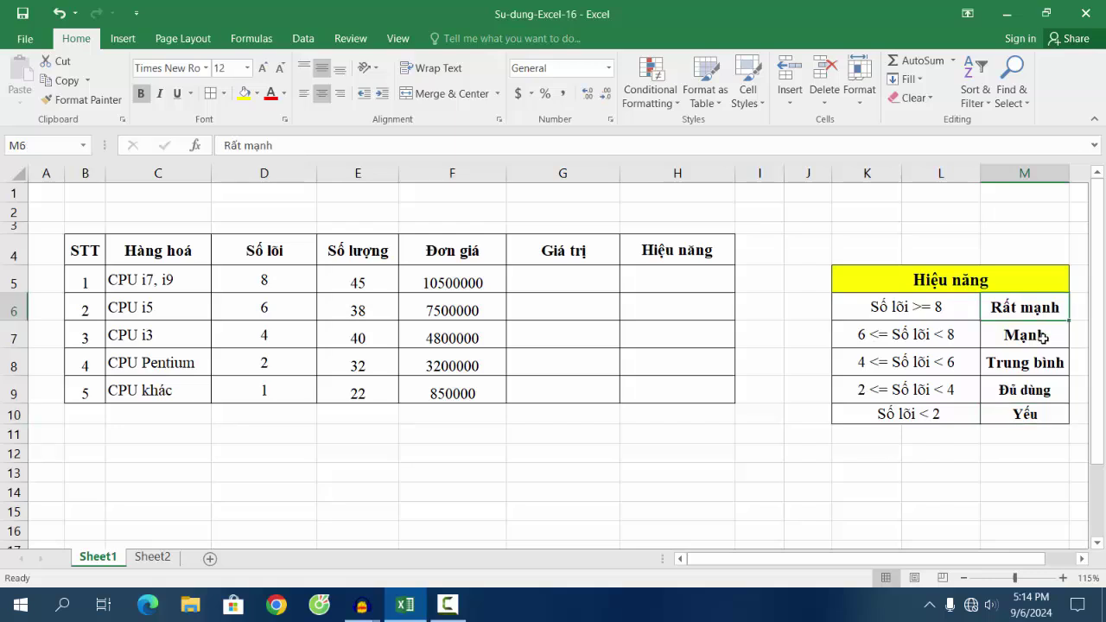
left_click(1043, 340)
left_click(1039, 365)
left_click(1039, 389)
left_click(1031, 415)
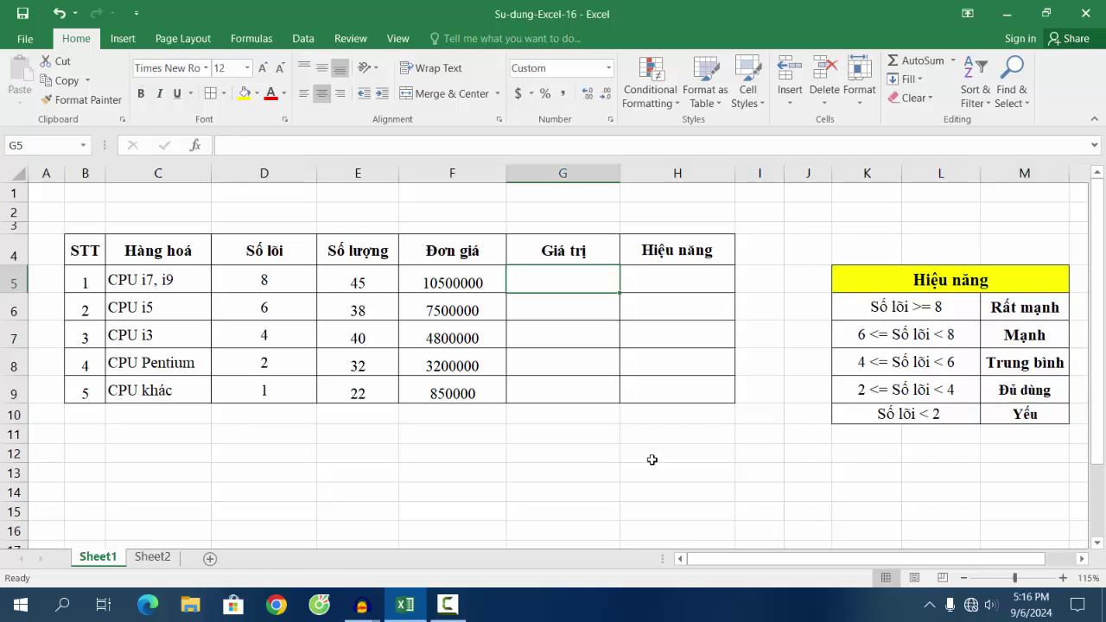
Enter =E5*F5 in G5 so the first CPU's Giá trị shows 472,500,000
left_click(562, 173)
left_click(561, 285)
left_click(339, 285)
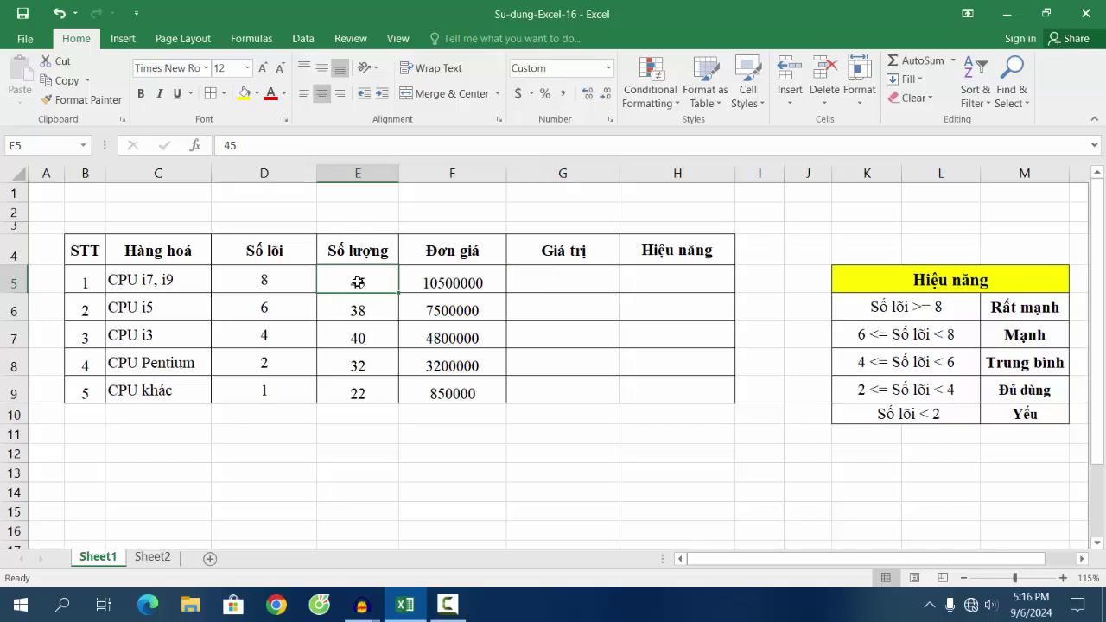
left_click(458, 286)
left_click(562, 281)
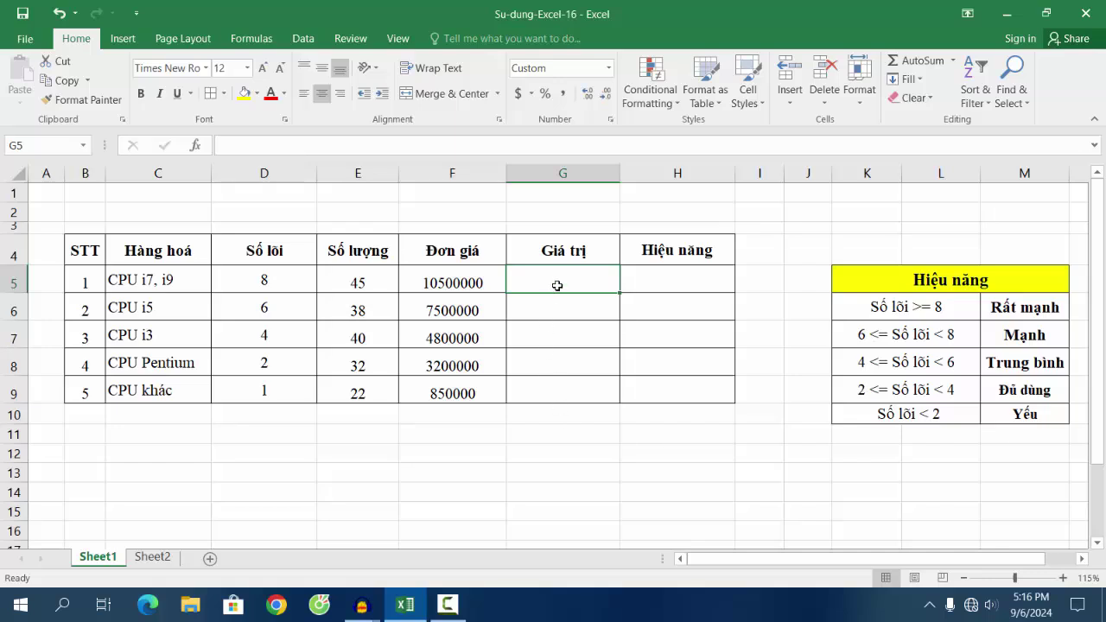
type("=")
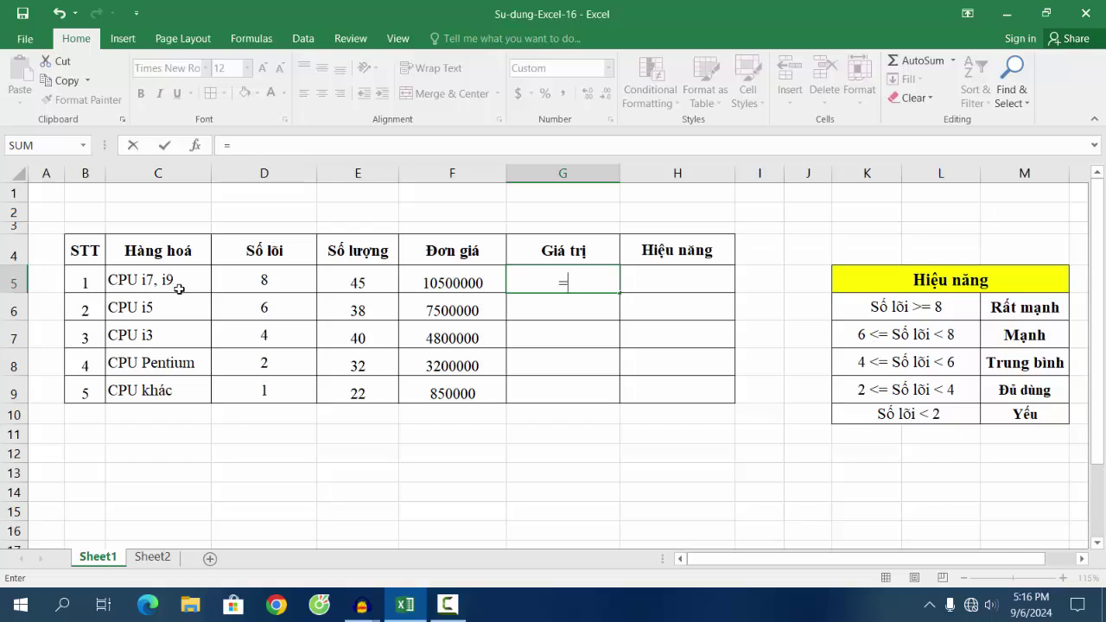
left_click(373, 286)
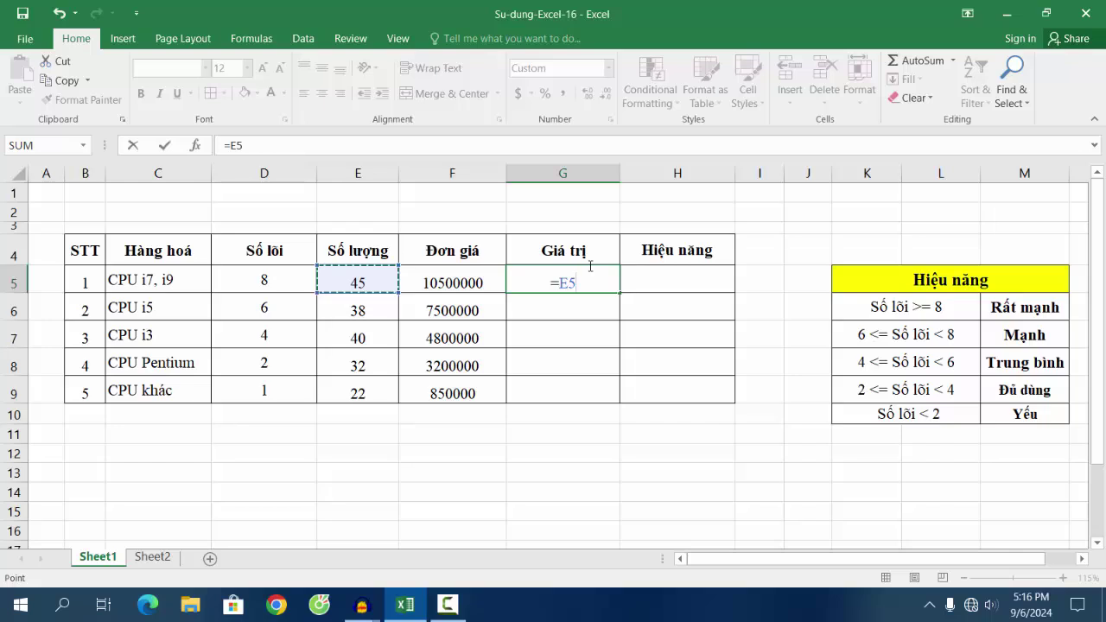
type("*")
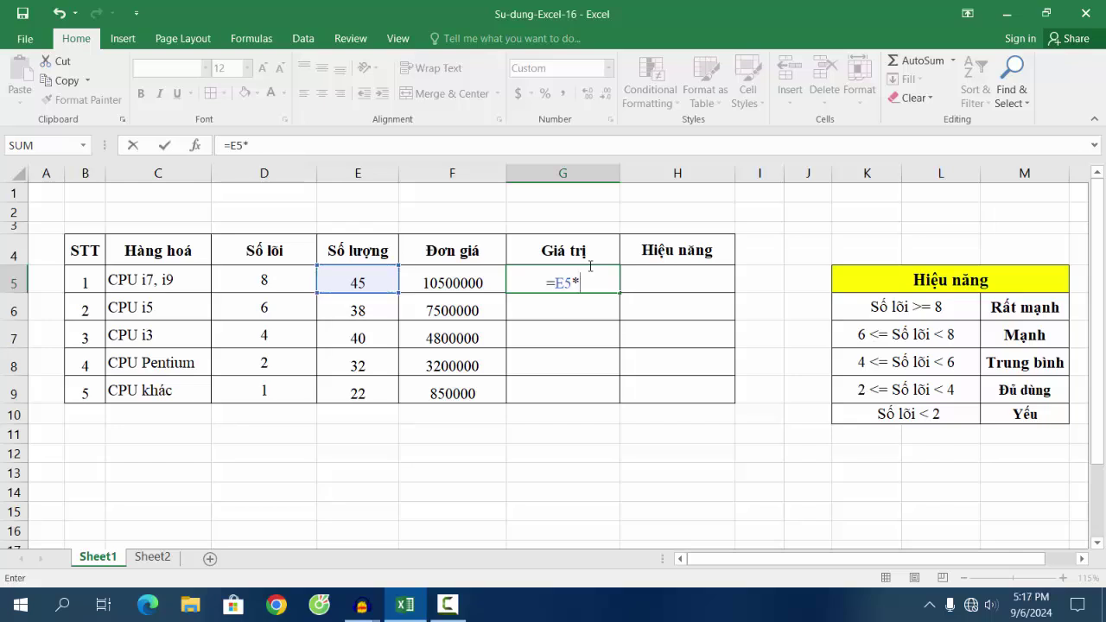
left_click(440, 288)
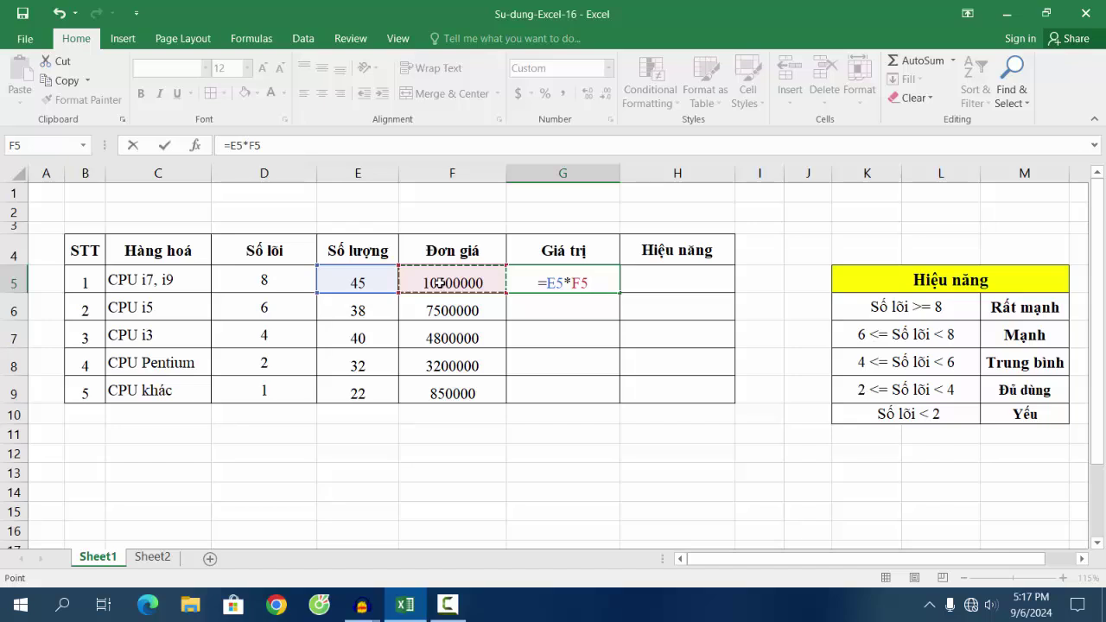
key("Return")
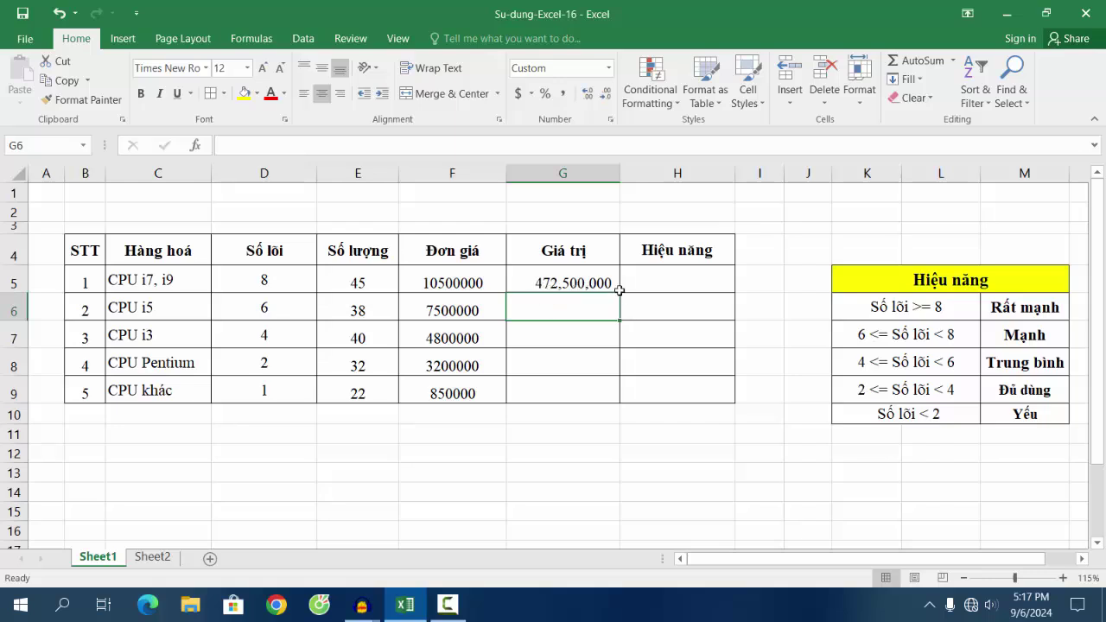
left_click(592, 269)
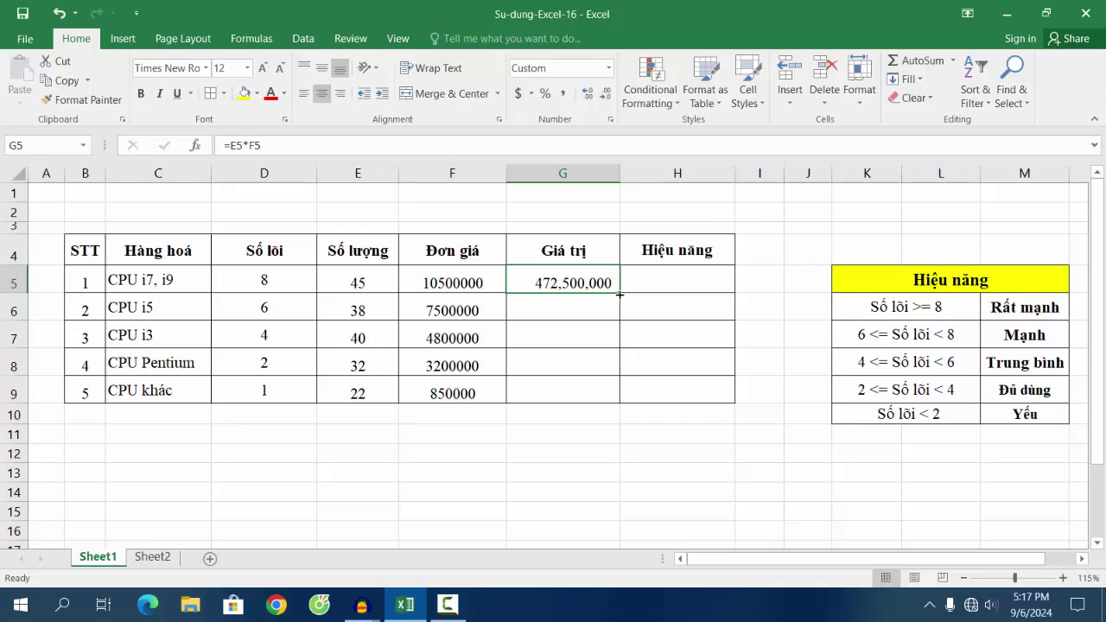
Copy =E5*F5 down to G9, giving 285,000,000 through 18,700,000, and check the results
left_click_drag(620, 294, 619, 402)
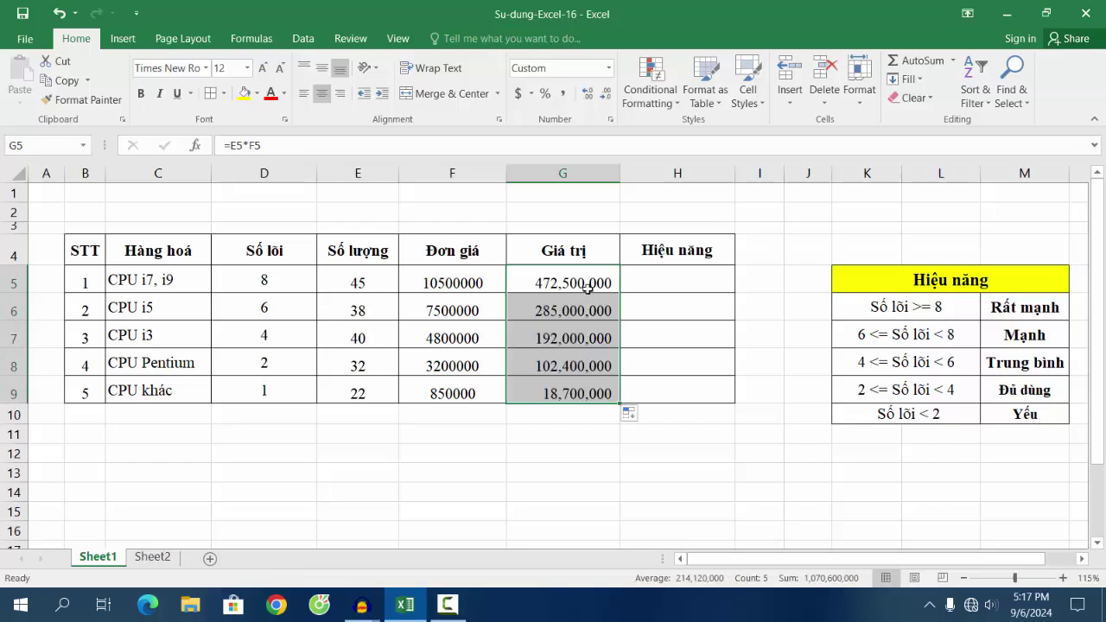
left_click(587, 375)
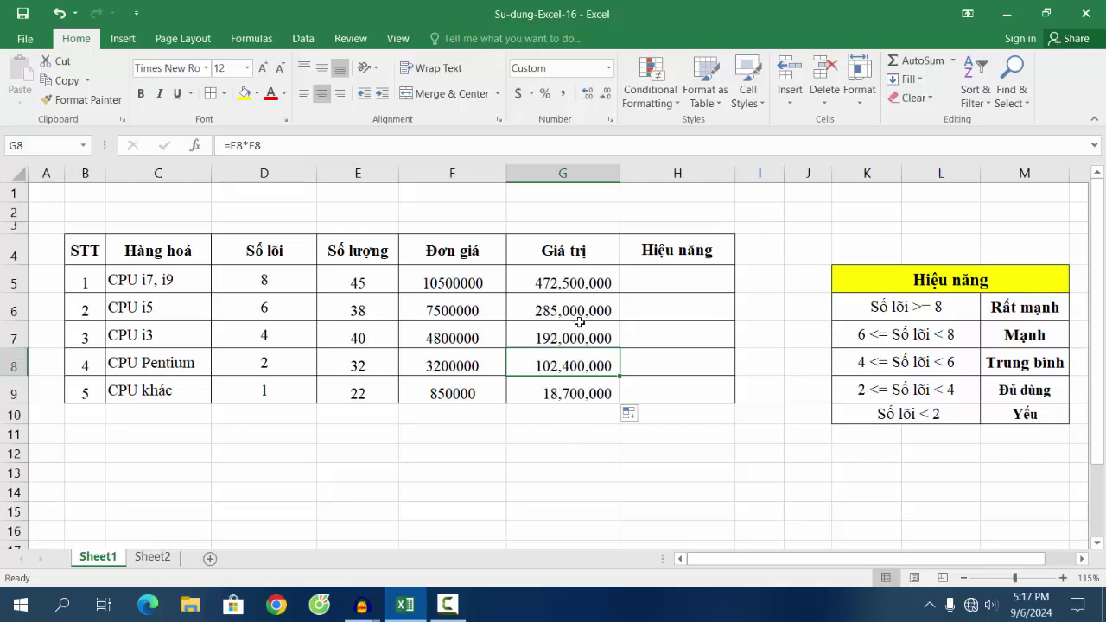
left_click(448, 285)
left_click(586, 289)
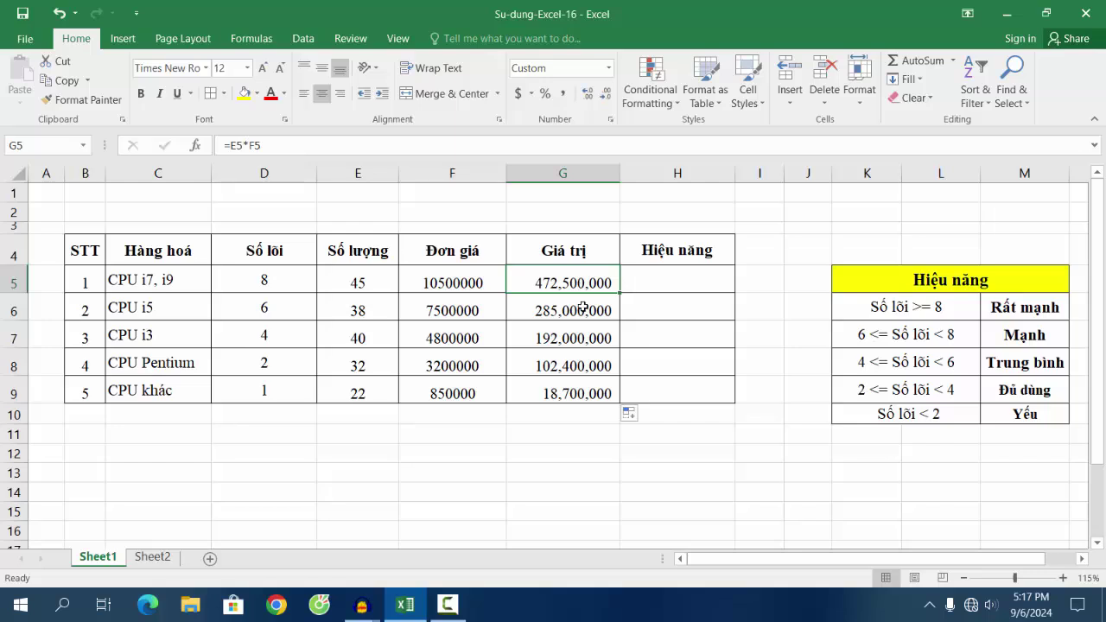
left_click_drag(584, 284, 582, 394)
left_click(448, 286)
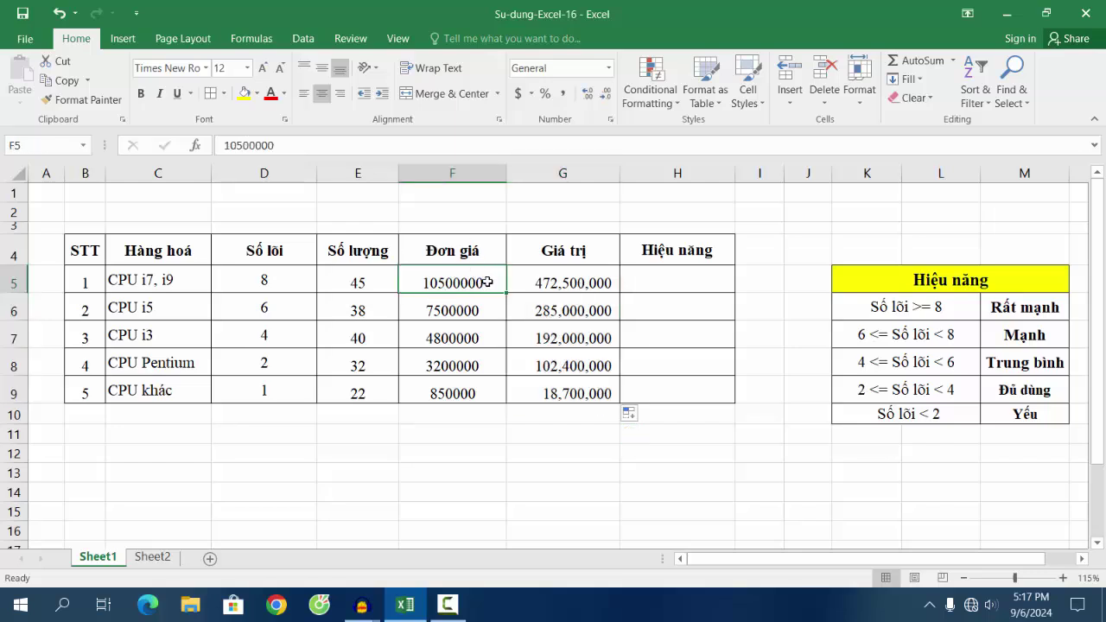
Give unit prices F5:F9 Comma Style with zero decimals, e.g. 10,500,000 and 850,000
left_click_drag(487, 283, 482, 393)
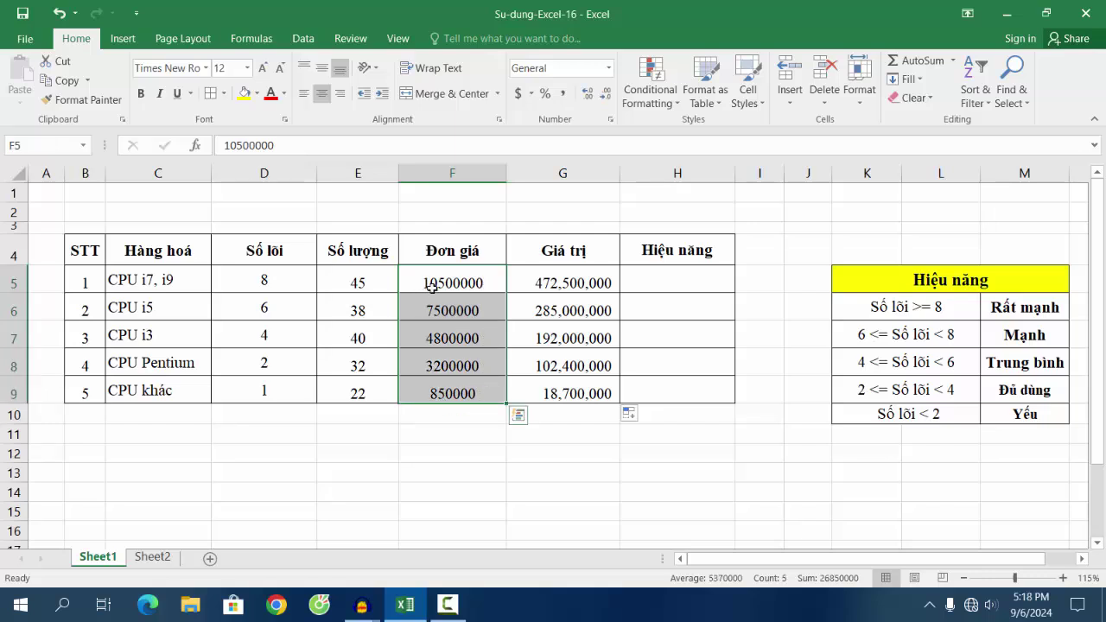
left_click(462, 285)
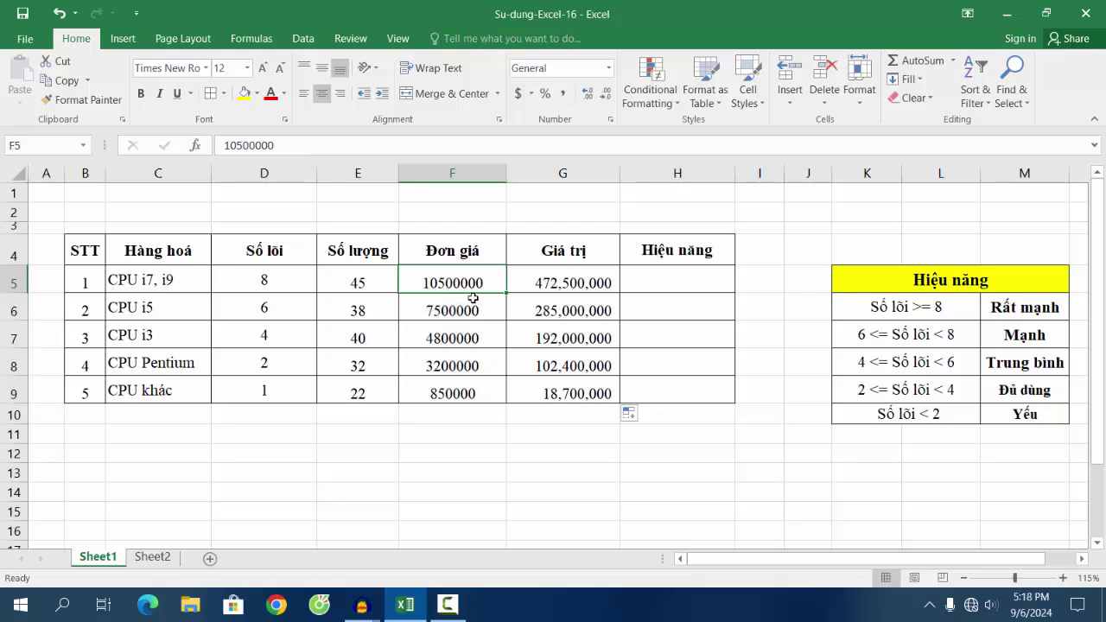
left_click_drag(480, 278, 481, 396)
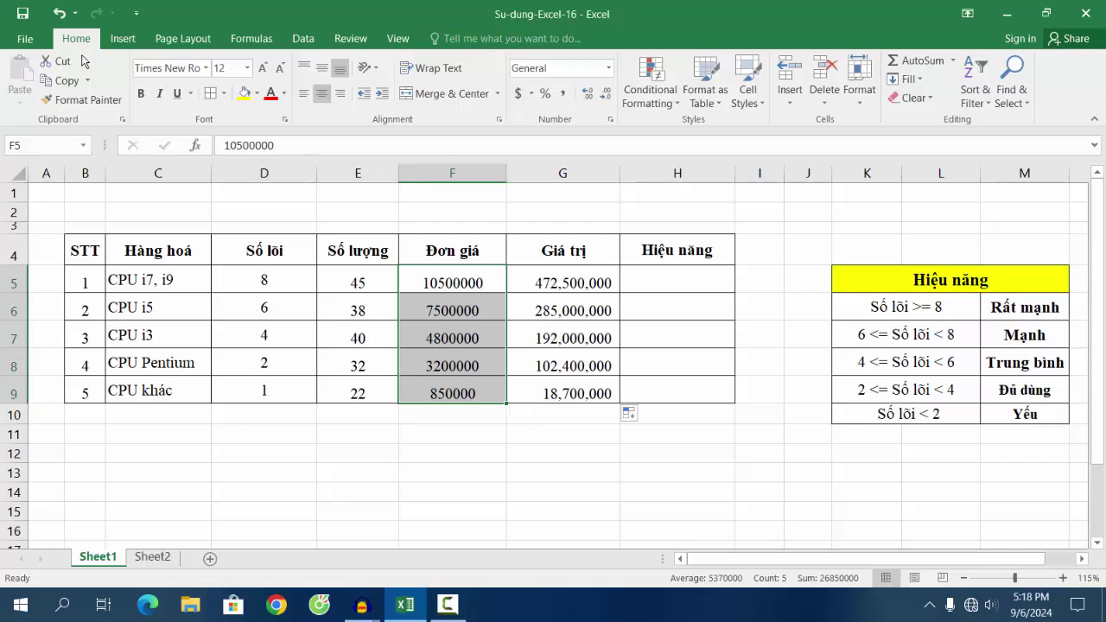
left_click(563, 101)
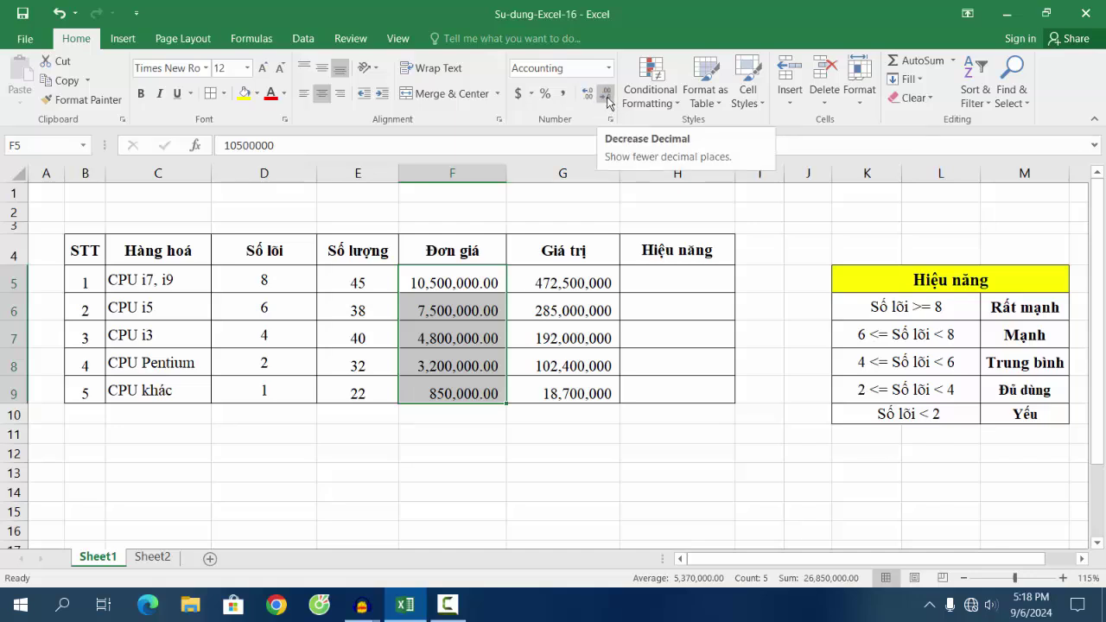
left_click(608, 103)
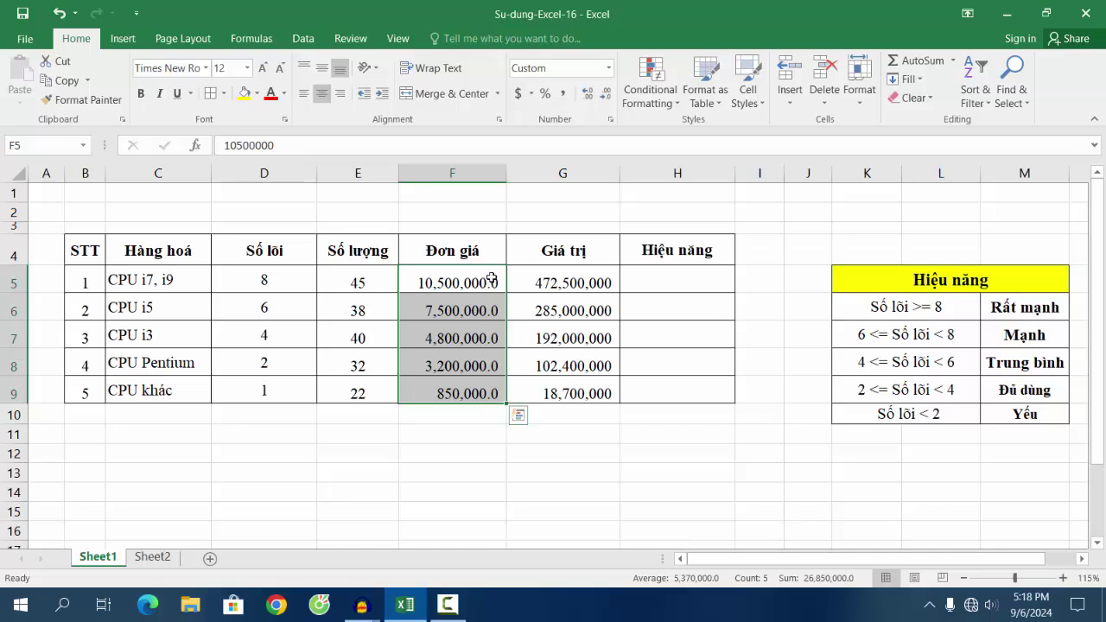
left_click(607, 95)
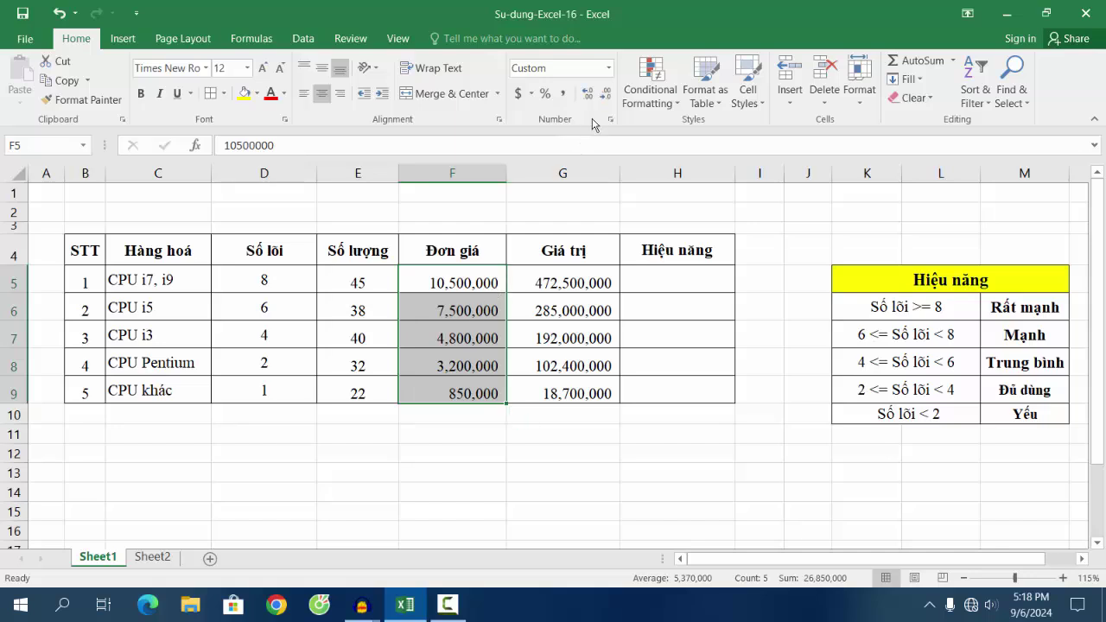
left_click(471, 291)
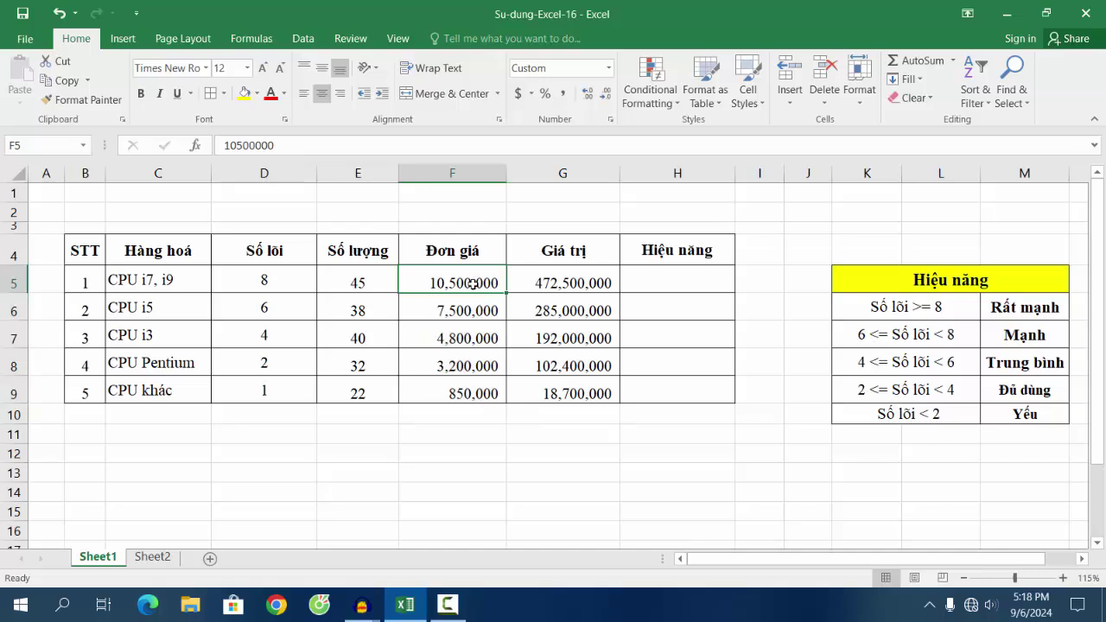
left_click_drag(476, 285, 476, 394)
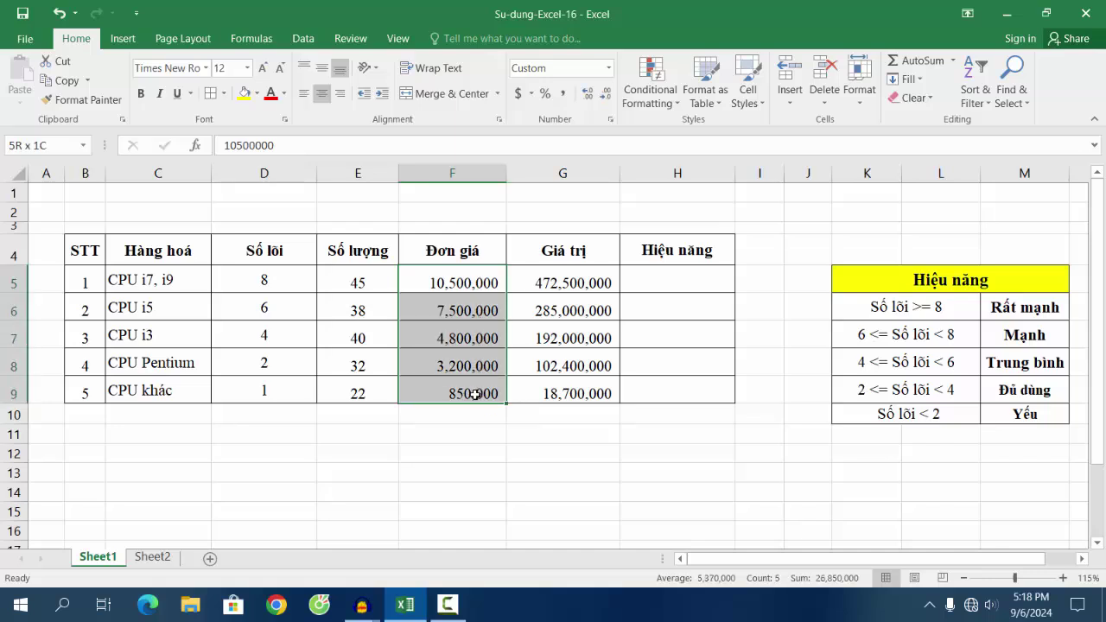
left_click(456, 373)
left_click(467, 398)
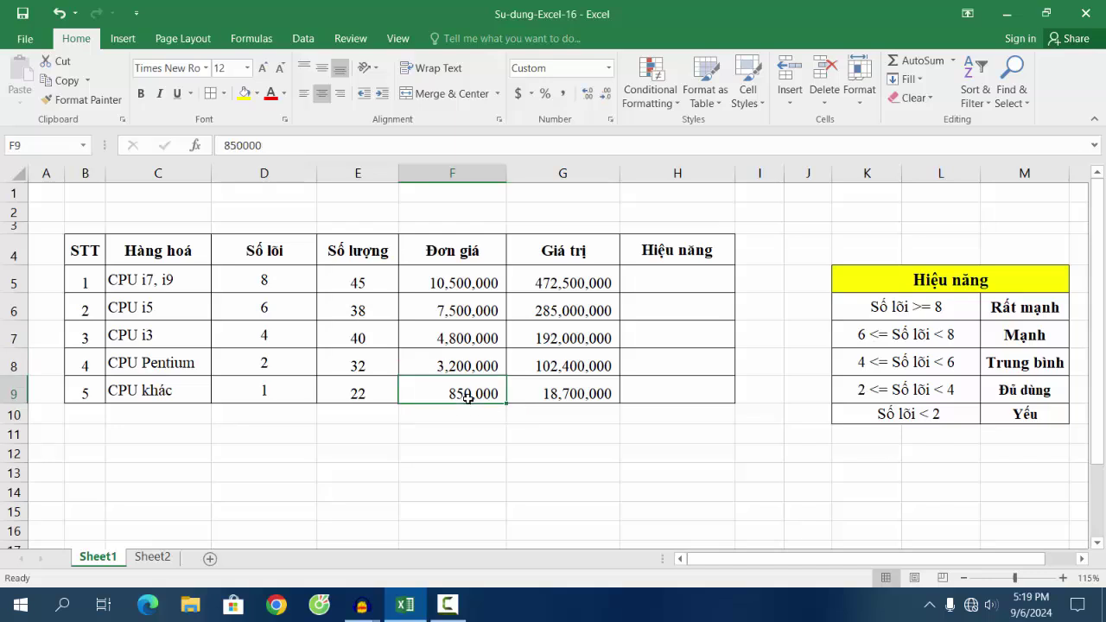
left_click(684, 282)
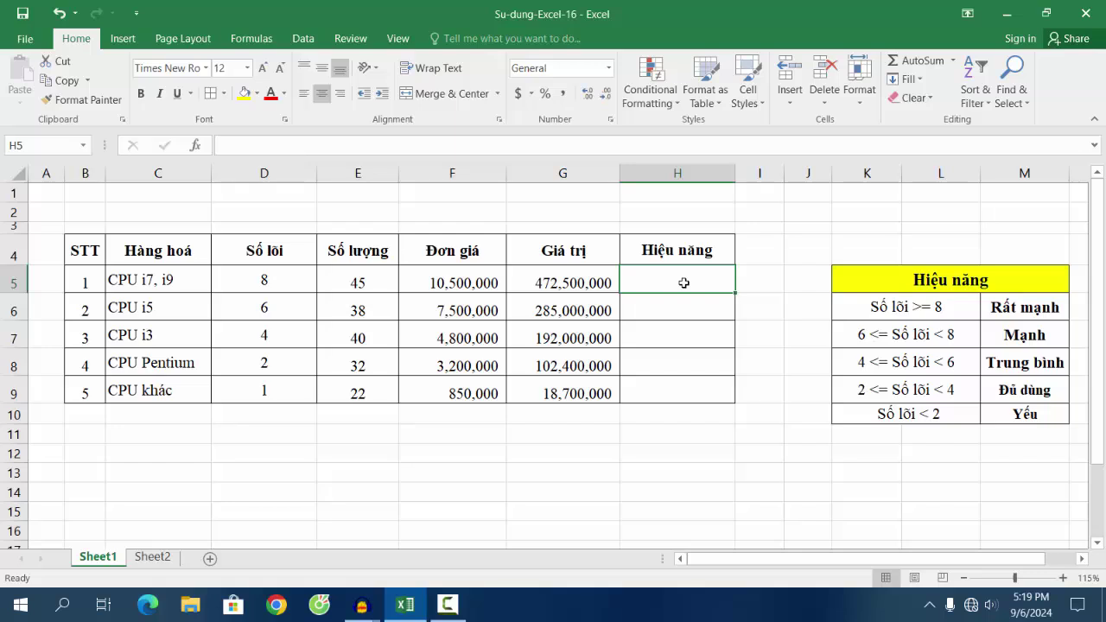
In H5 begin =IF(D5>=8,"Rất mạnh",IF( for the Hiệu năng grade
type("=")
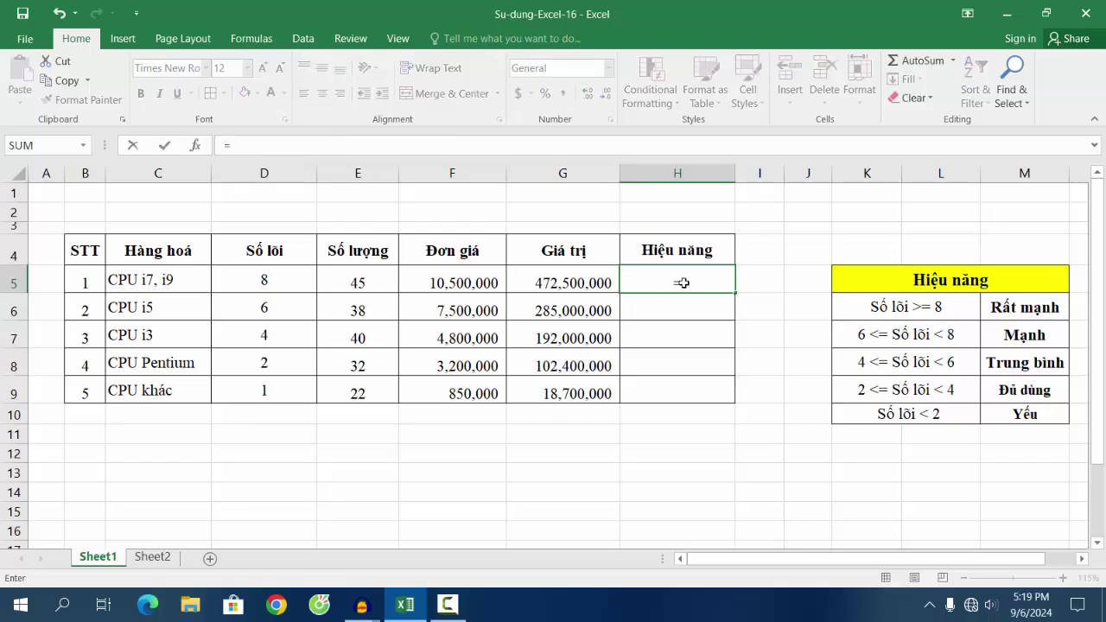
type("if")
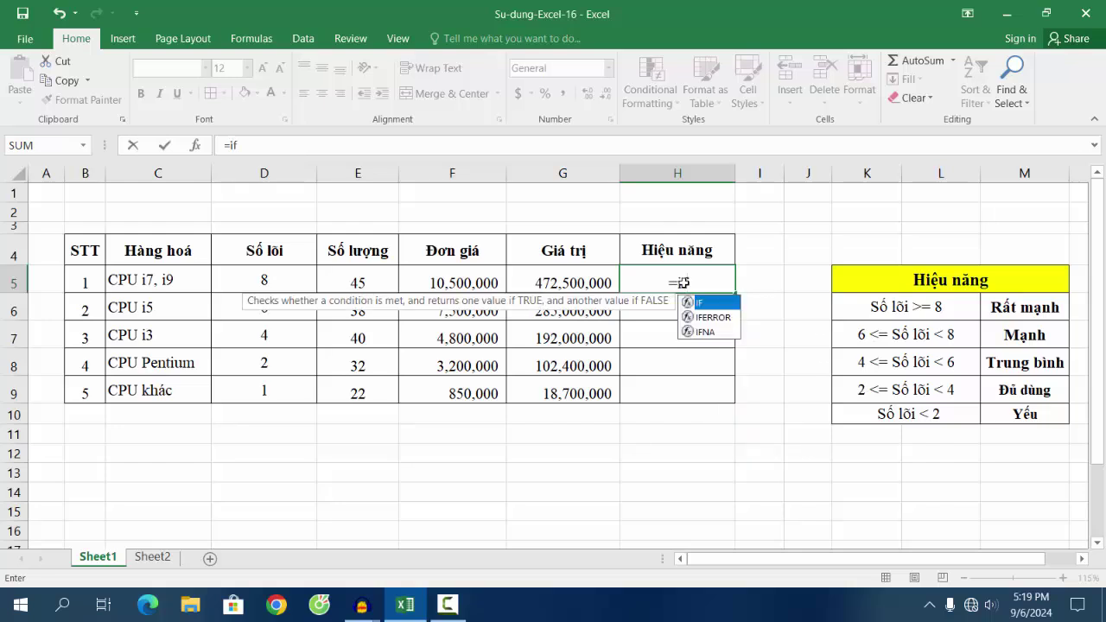
type("(")
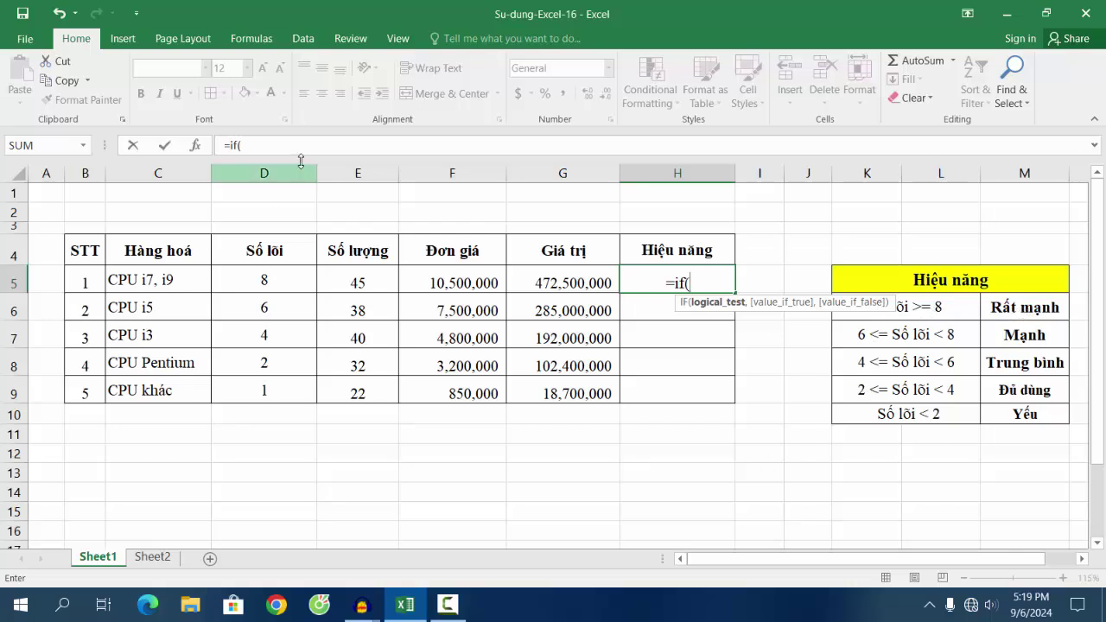
left_click(269, 283)
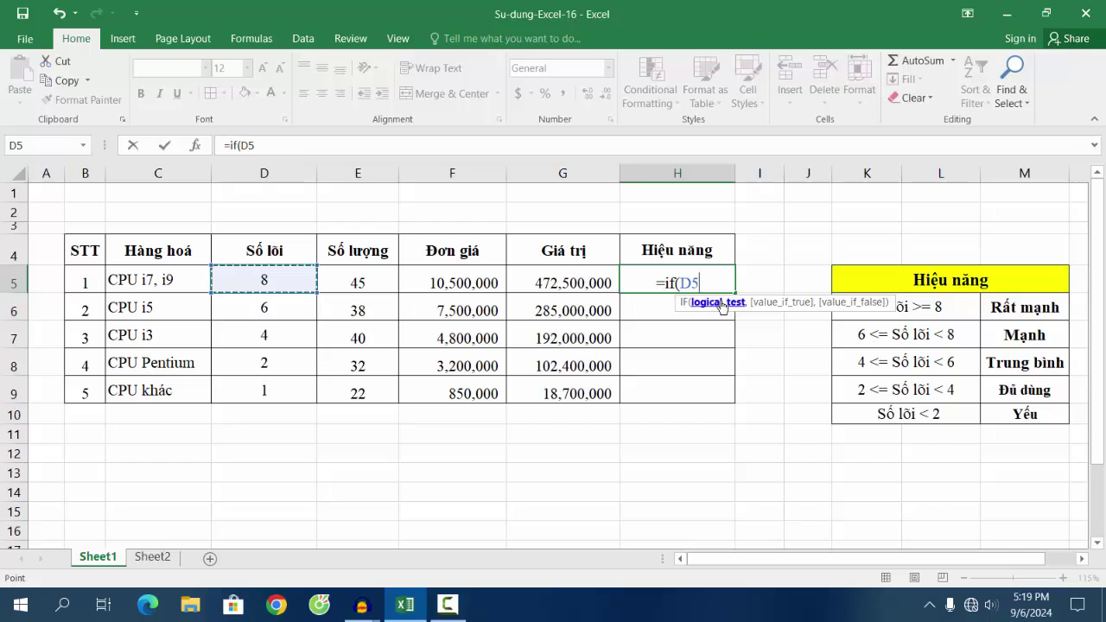
type(">")
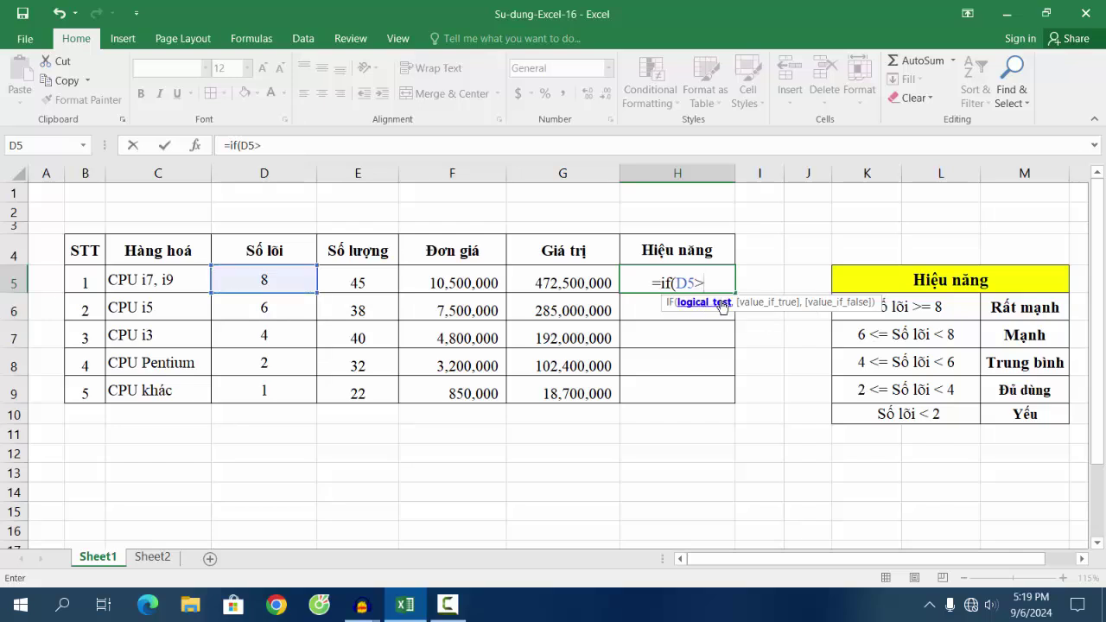
type("=")
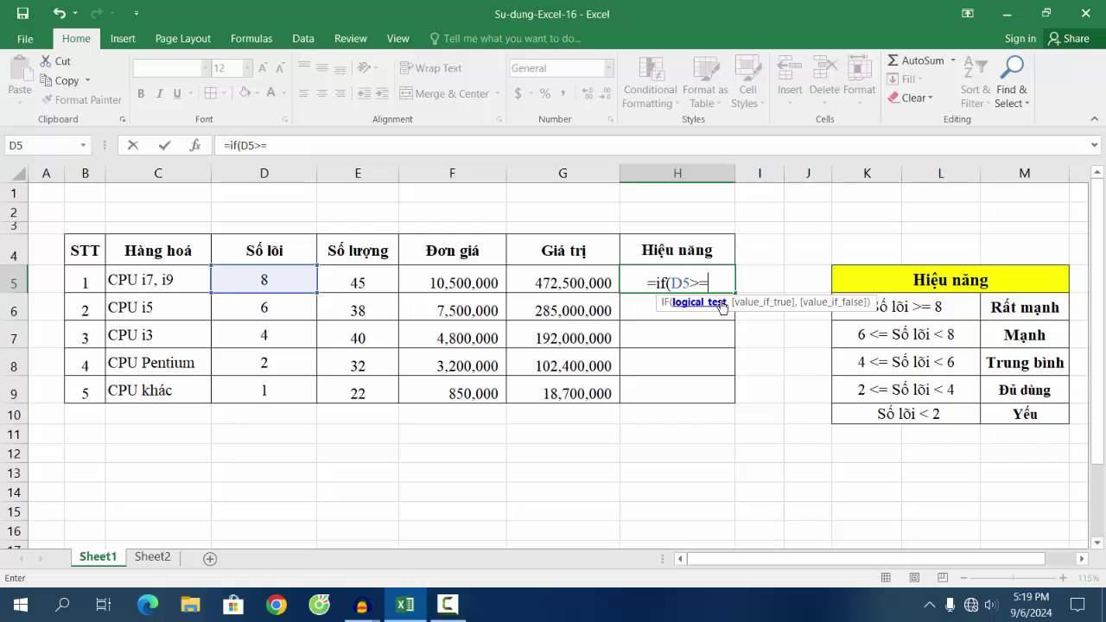
type("8,")
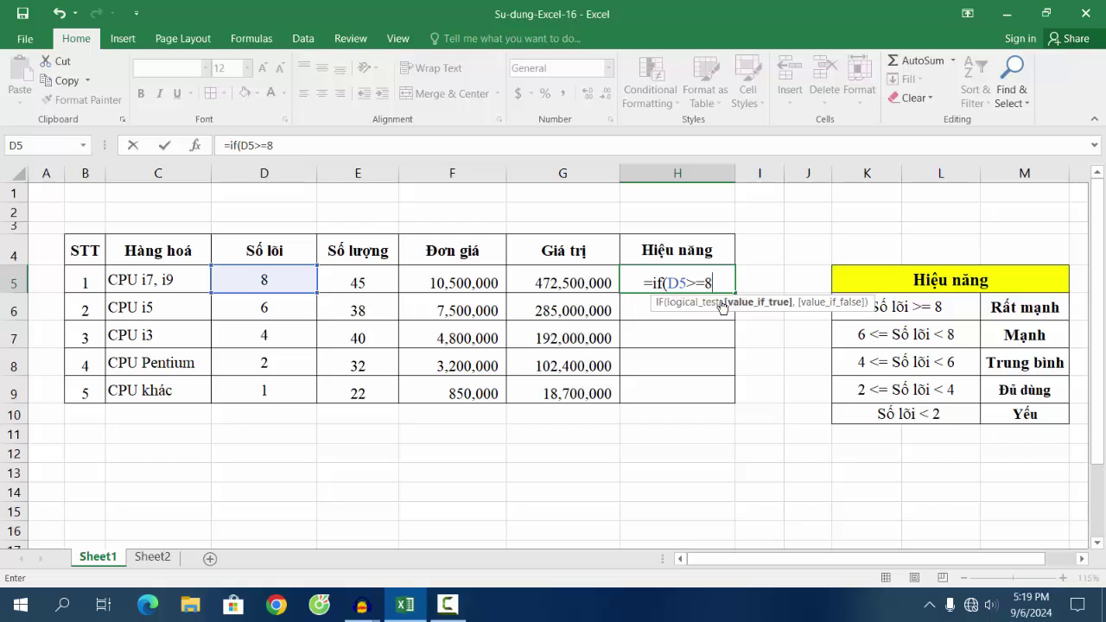
type("\"")
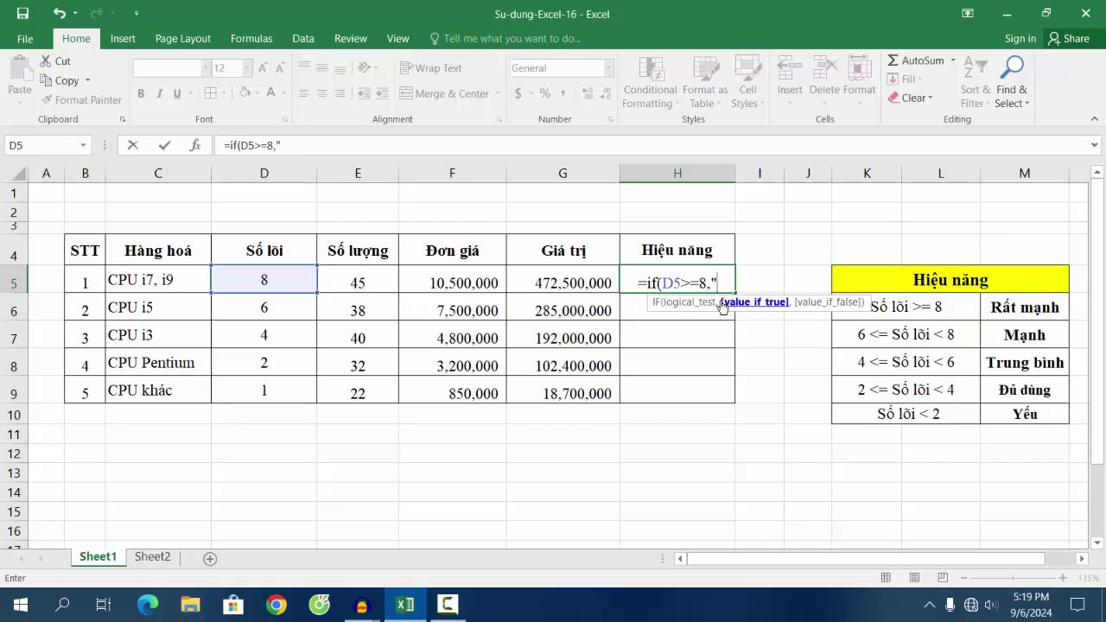
type("Rata")
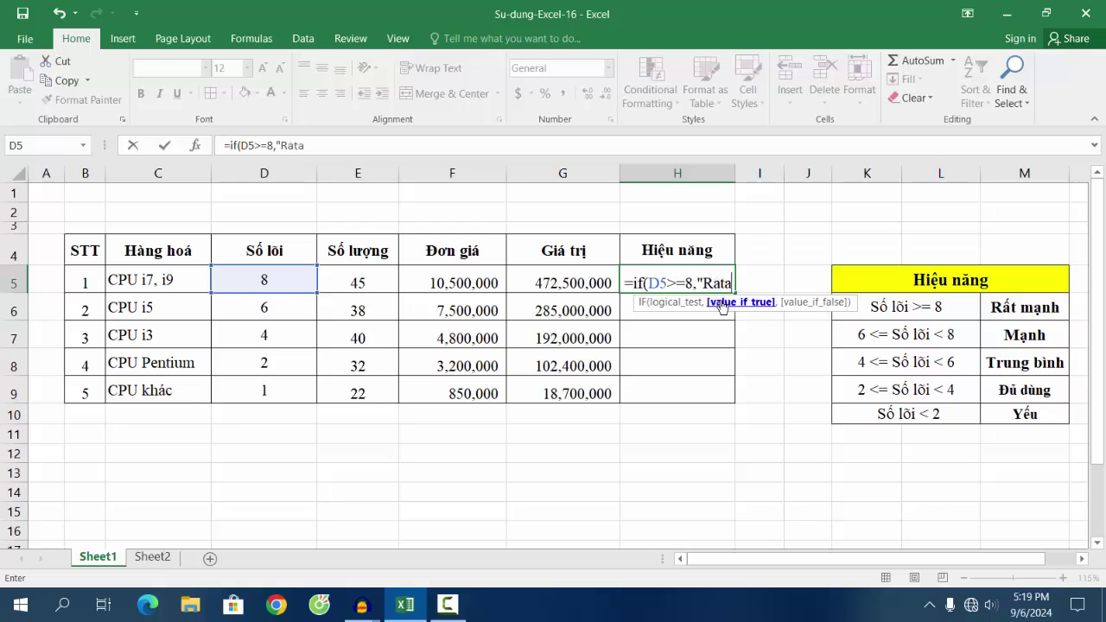
key("BackSpace")
key("BackSpace")
key("BackSpace")
key("BackSpace")
type("â")
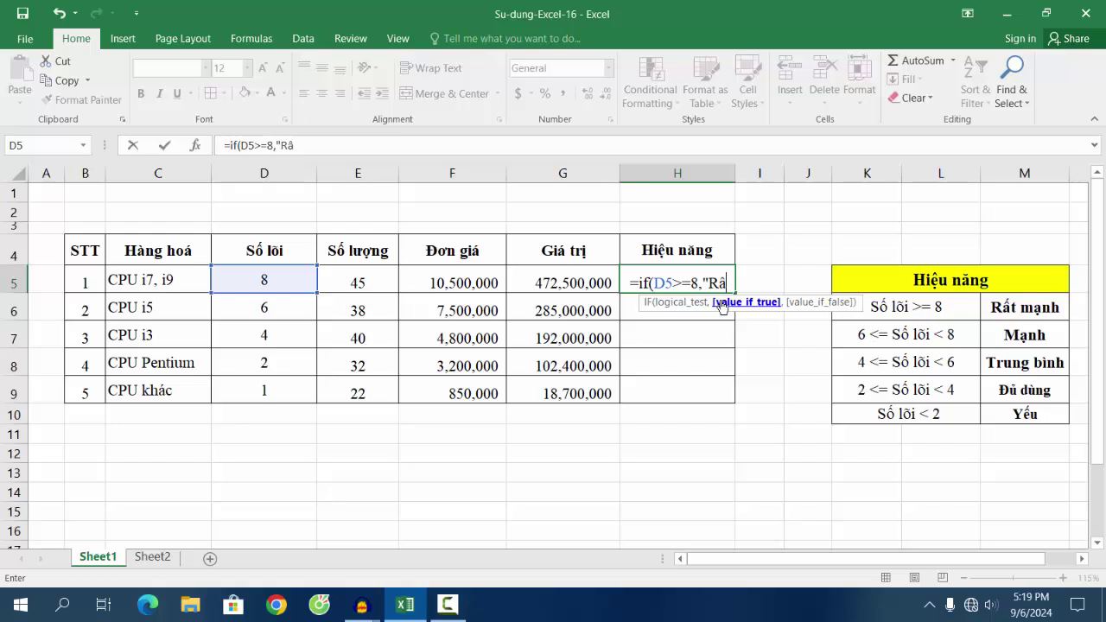
type("ats")
type(" m")
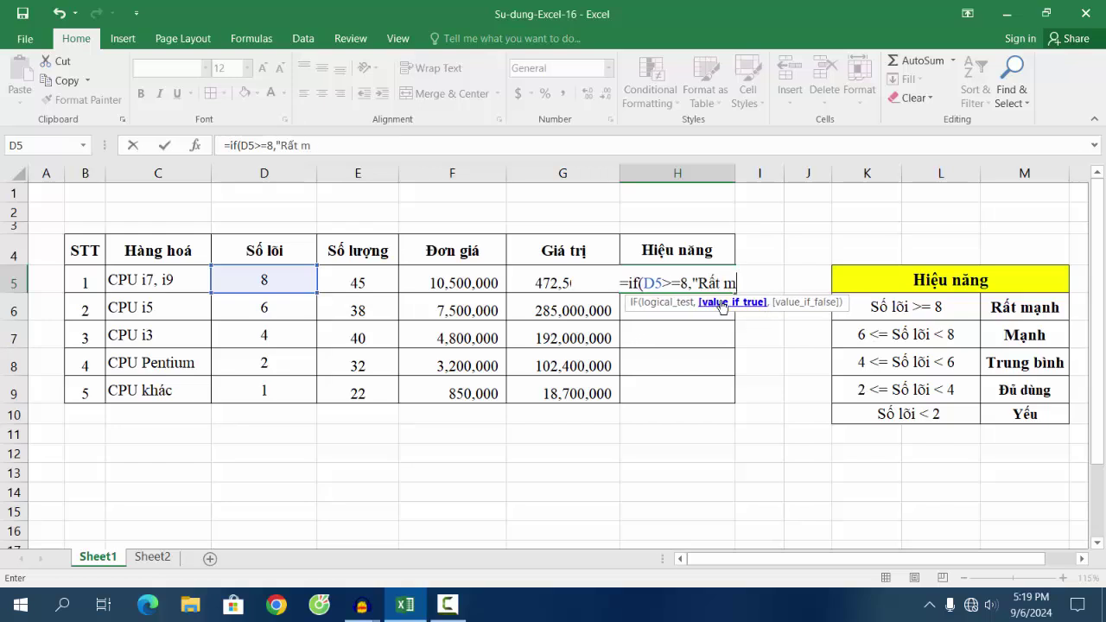
type("anhj")
type("\"")
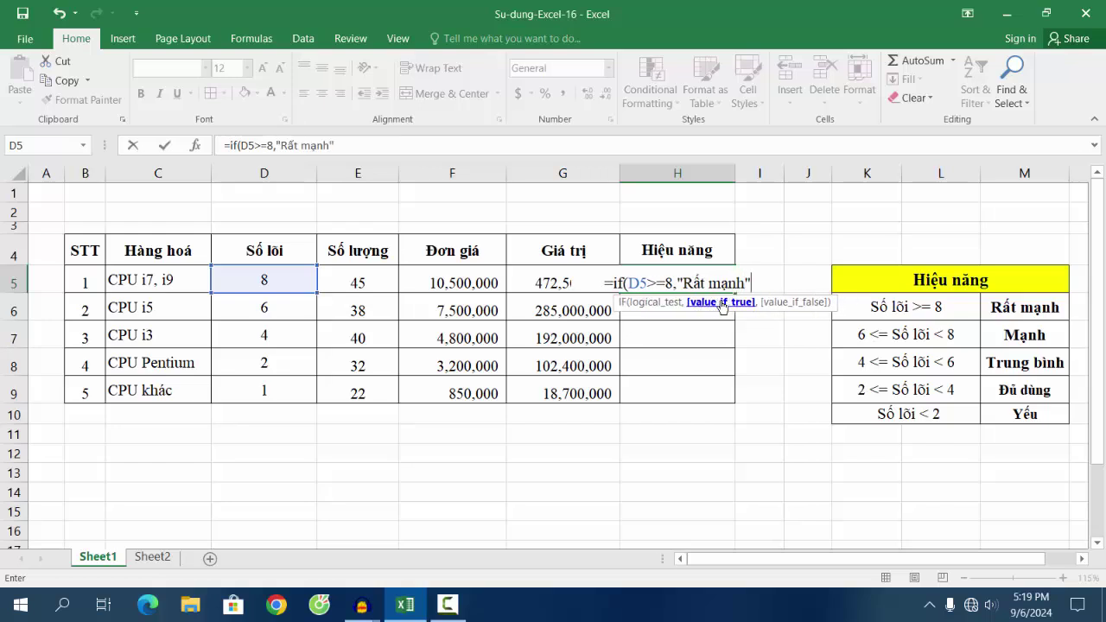
type(",")
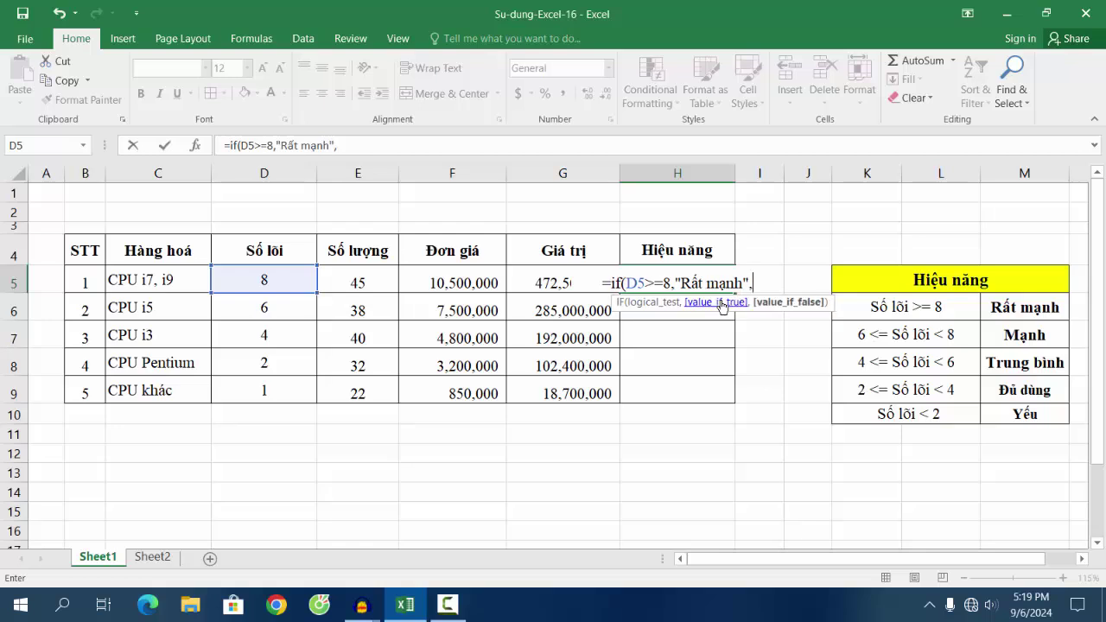
type("if")
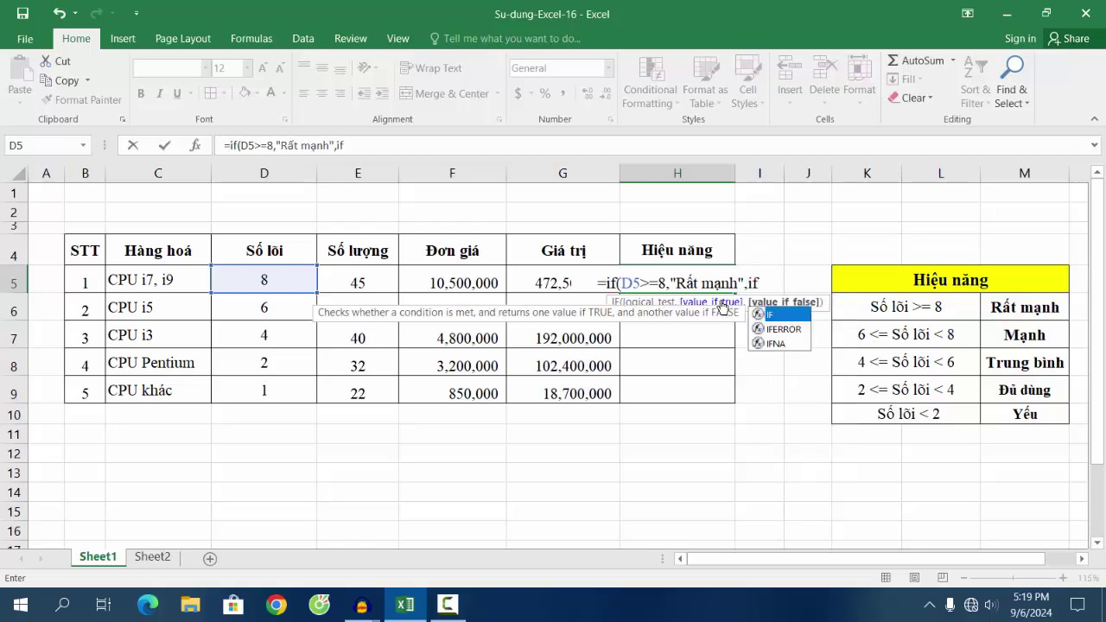
type("(")
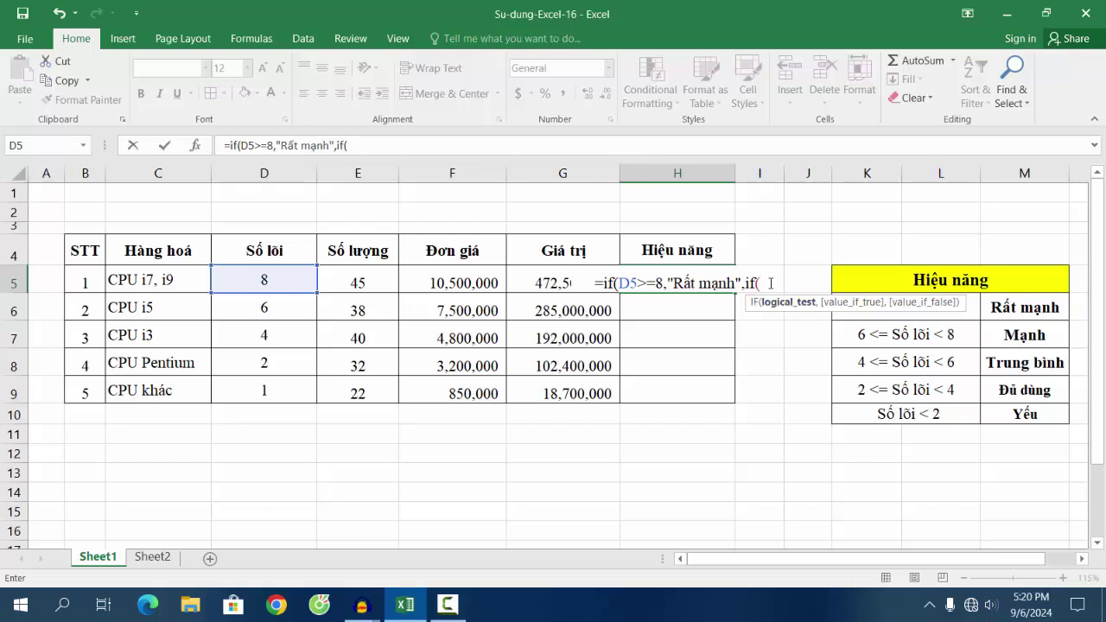
Add the test AND(D5>=6,D5<8) returning "Mạnh" and open another nested IF(AND(
type("an")
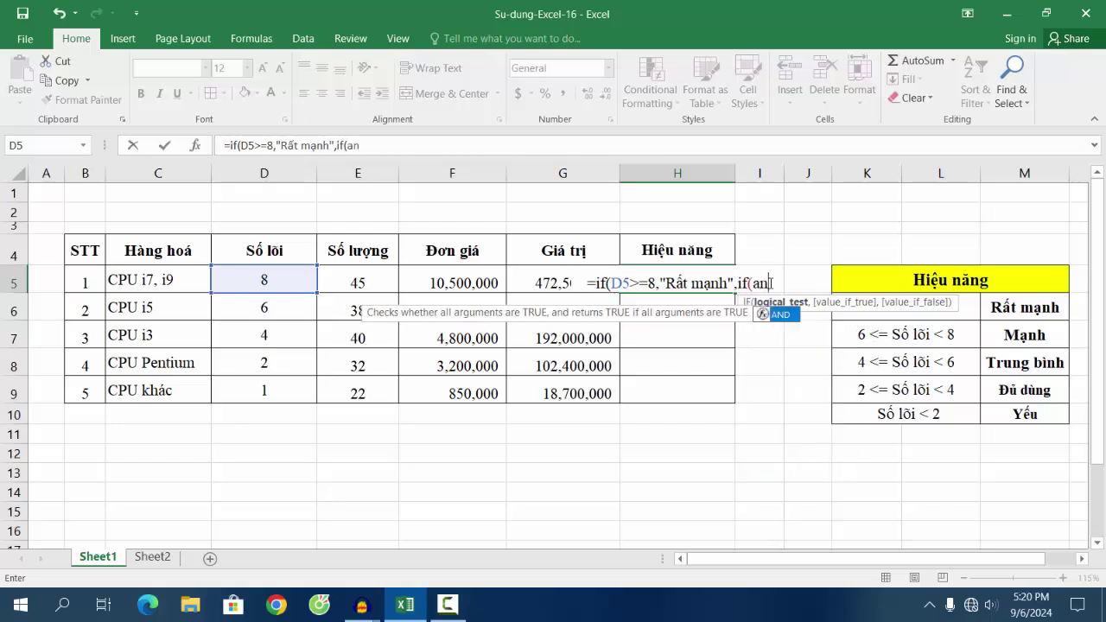
type("d(")
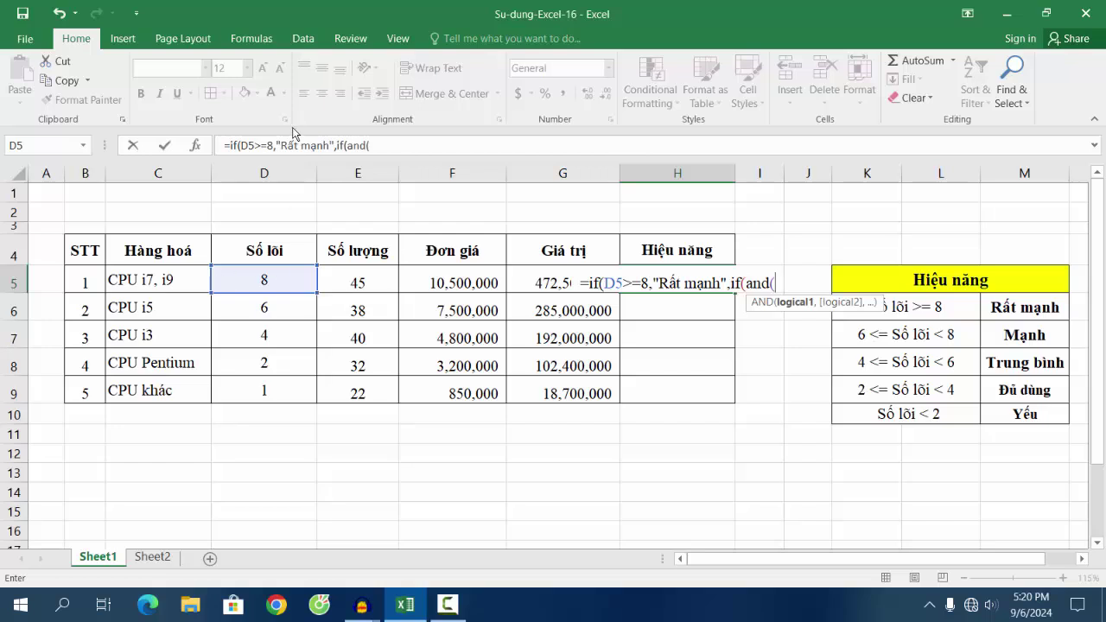
left_click(270, 285)
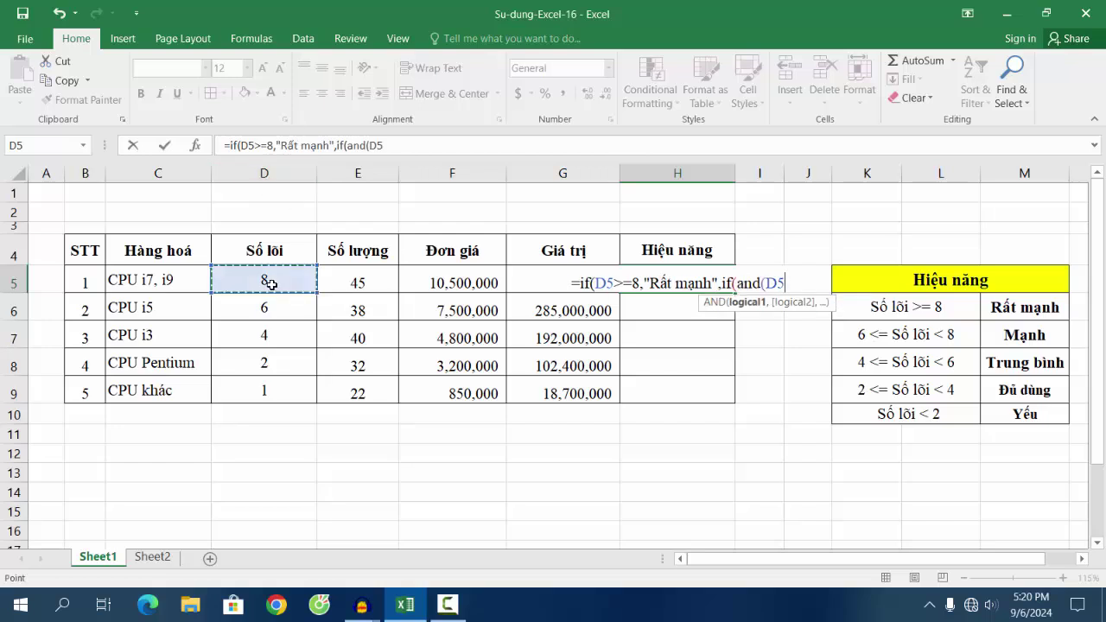
type(">=6")
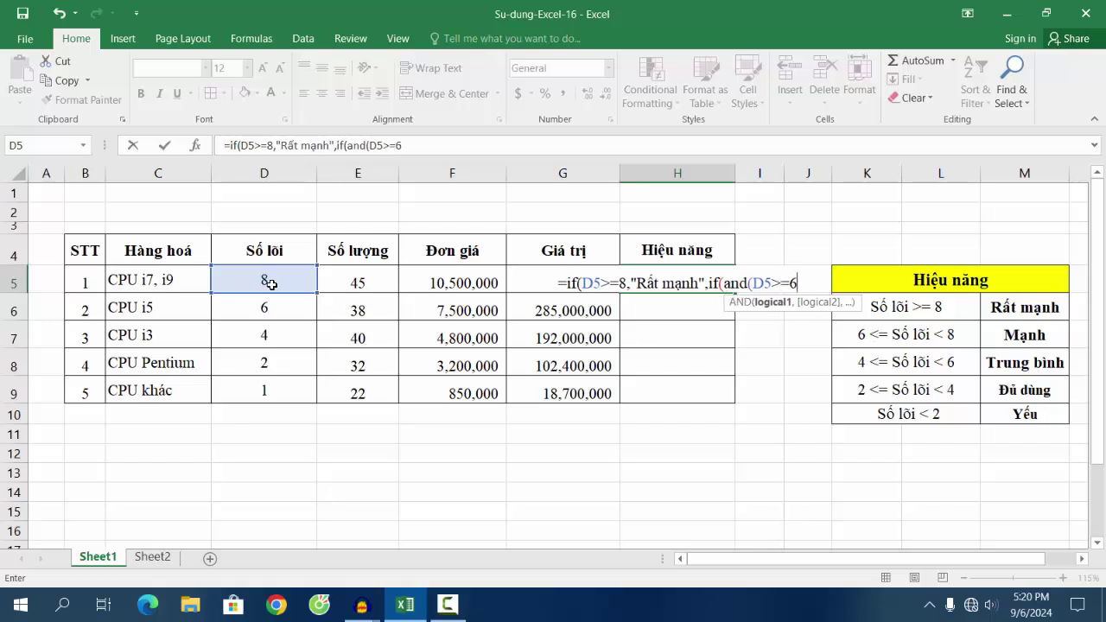
type(",")
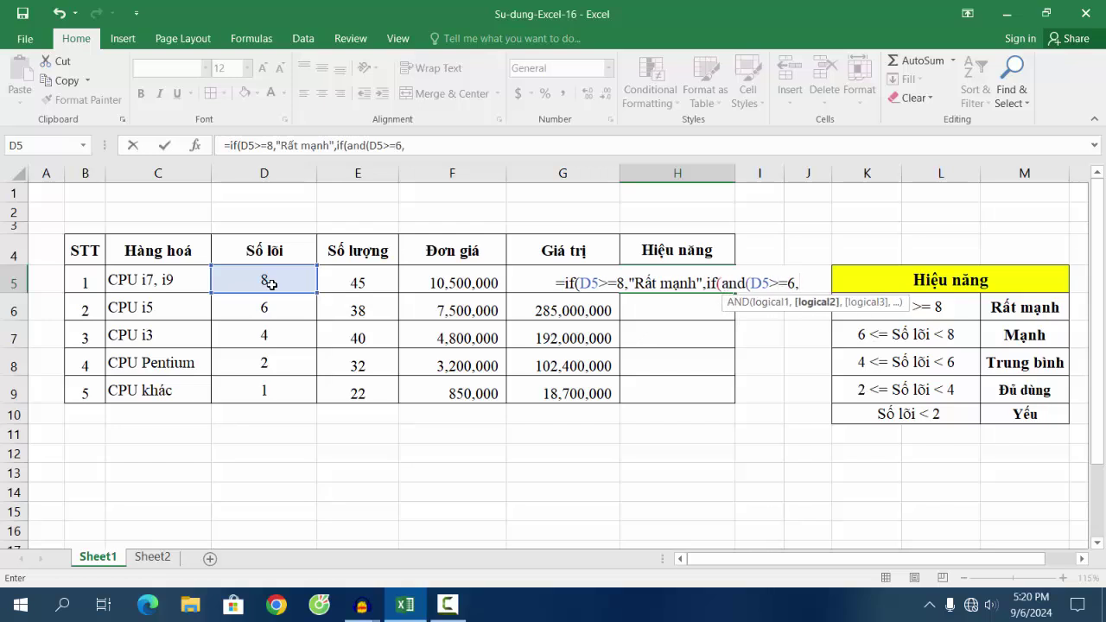
left_click(271, 285)
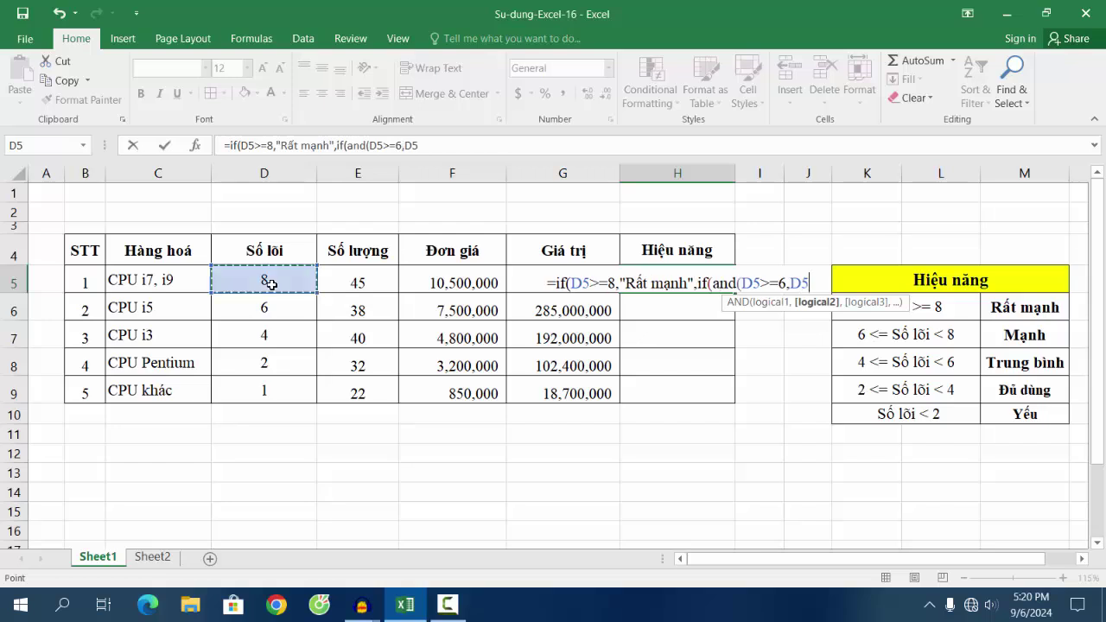
type("<")
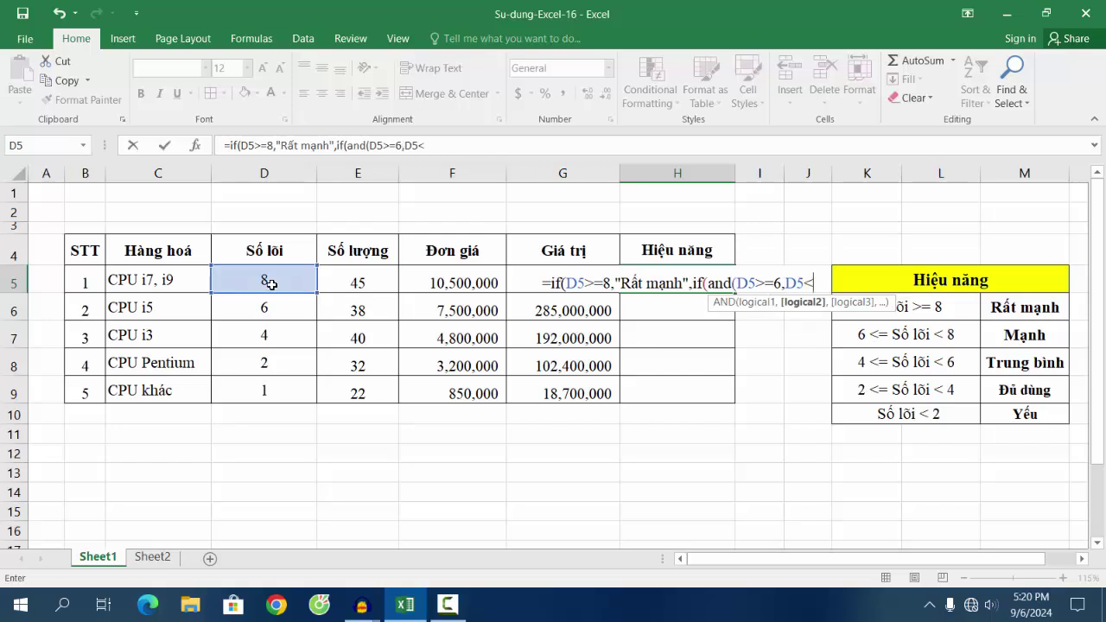
type("8")
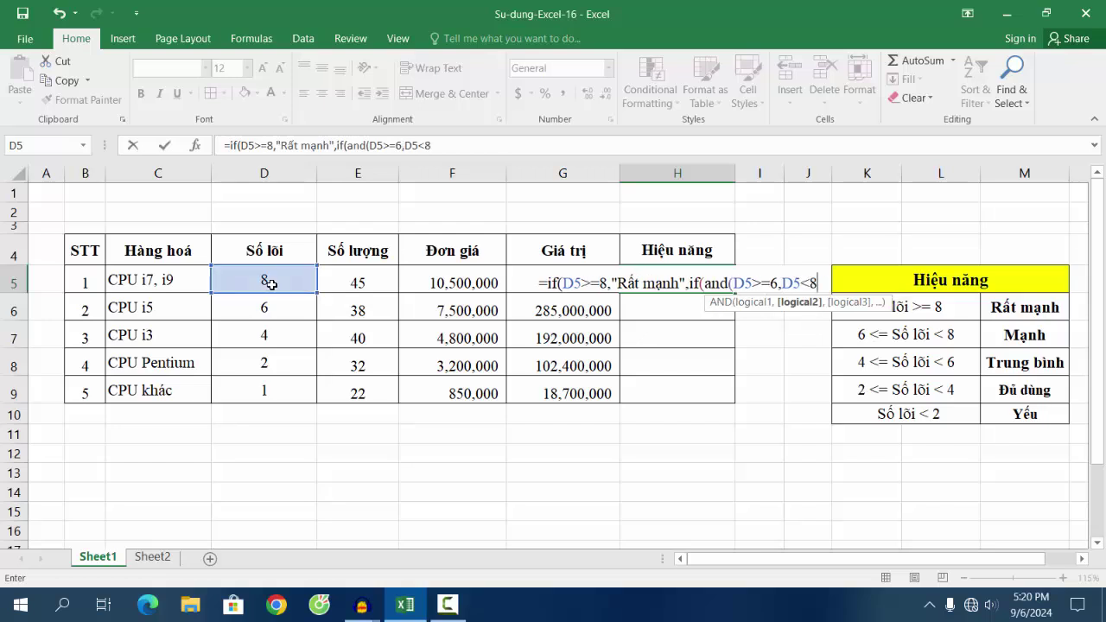
type(")")
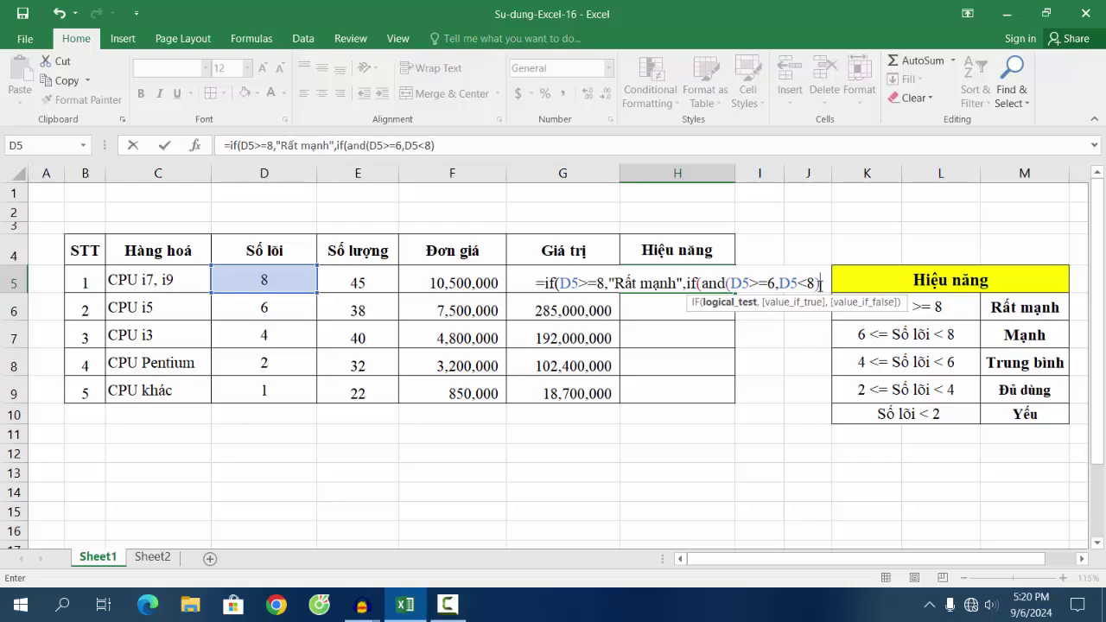
type("),")
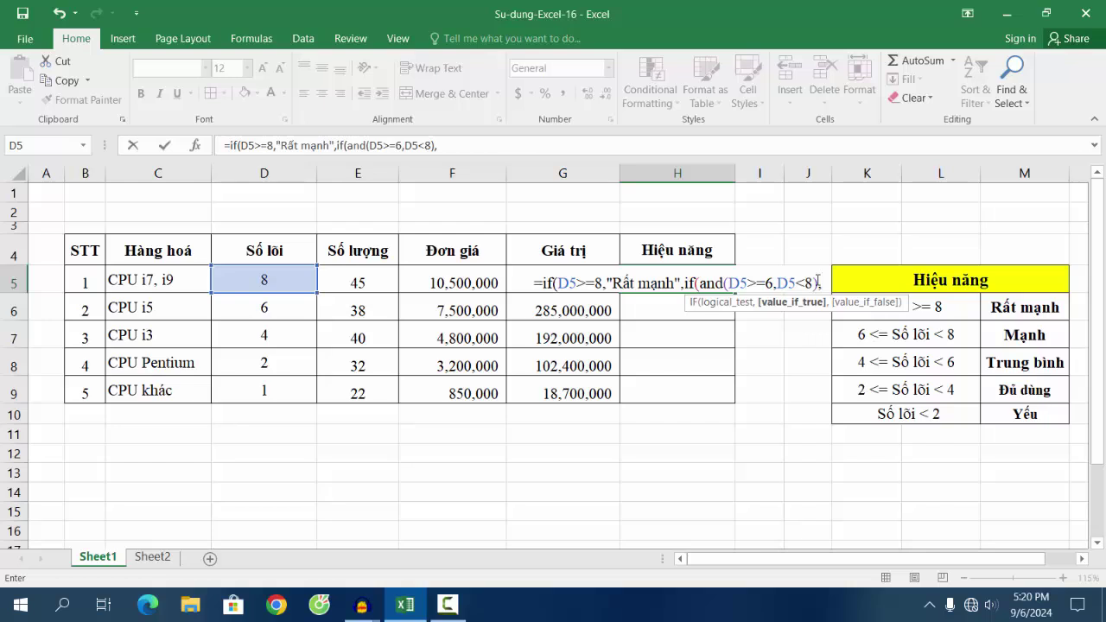
type("\"")
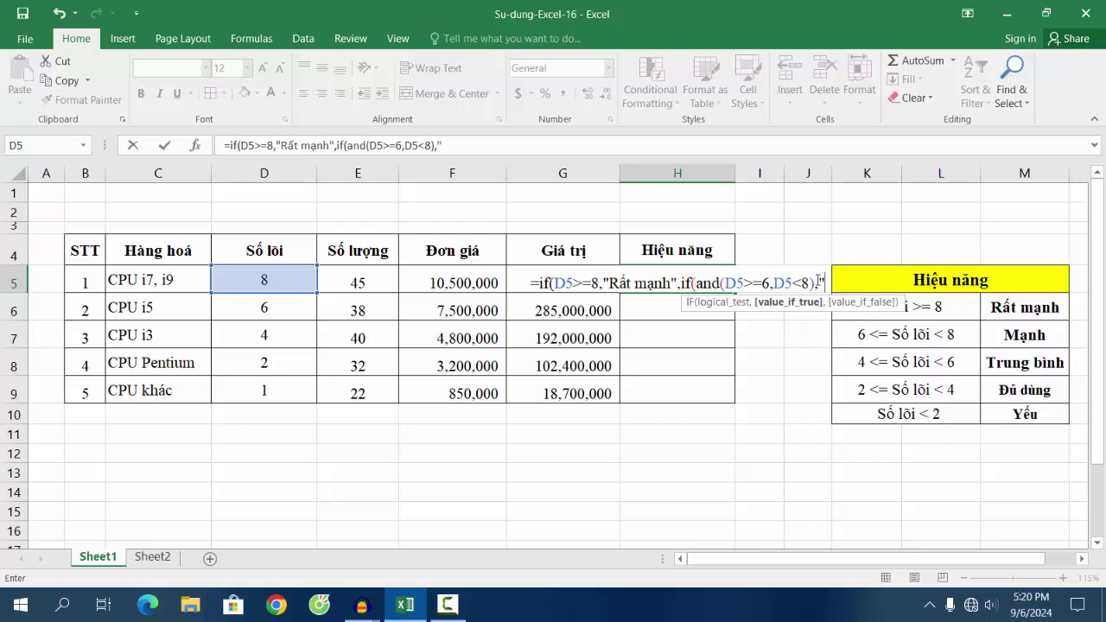
type("Mạ")
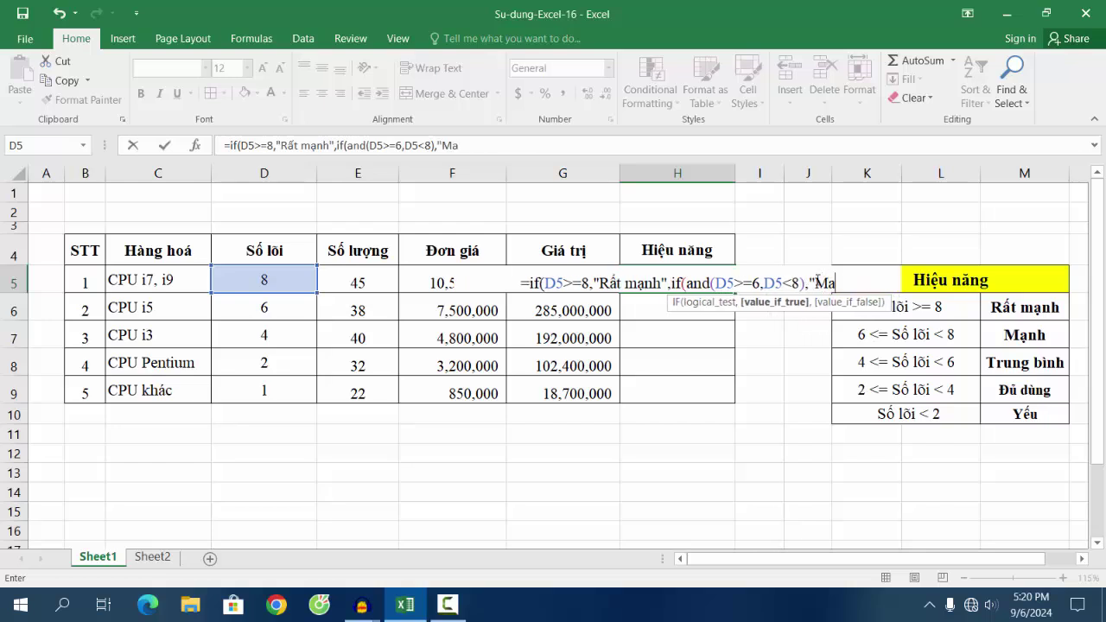
type("nh\"")
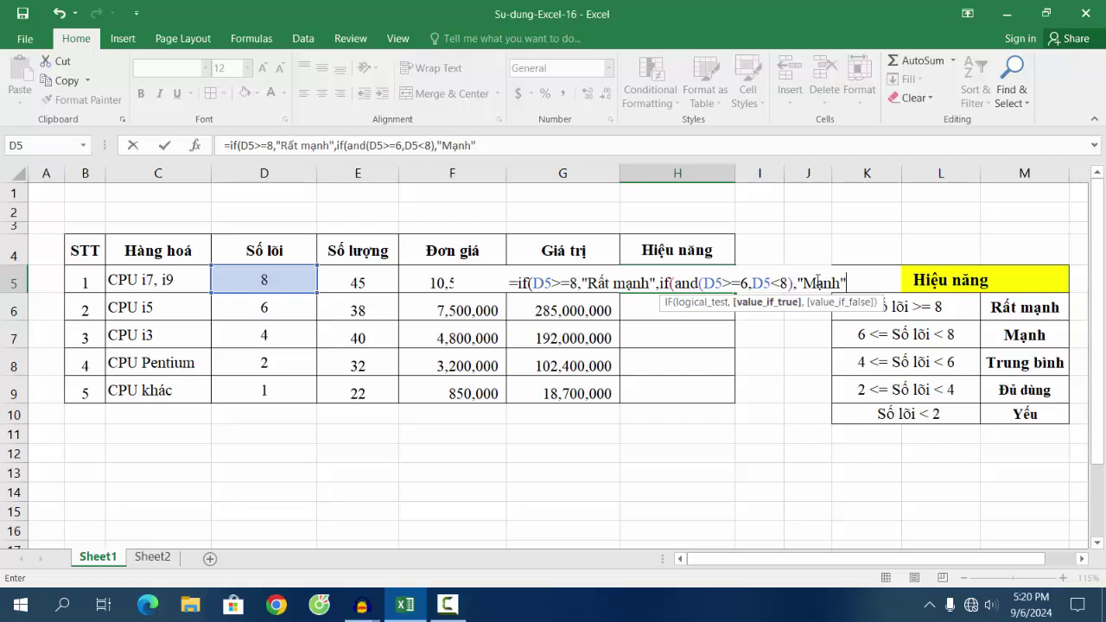
type(",")
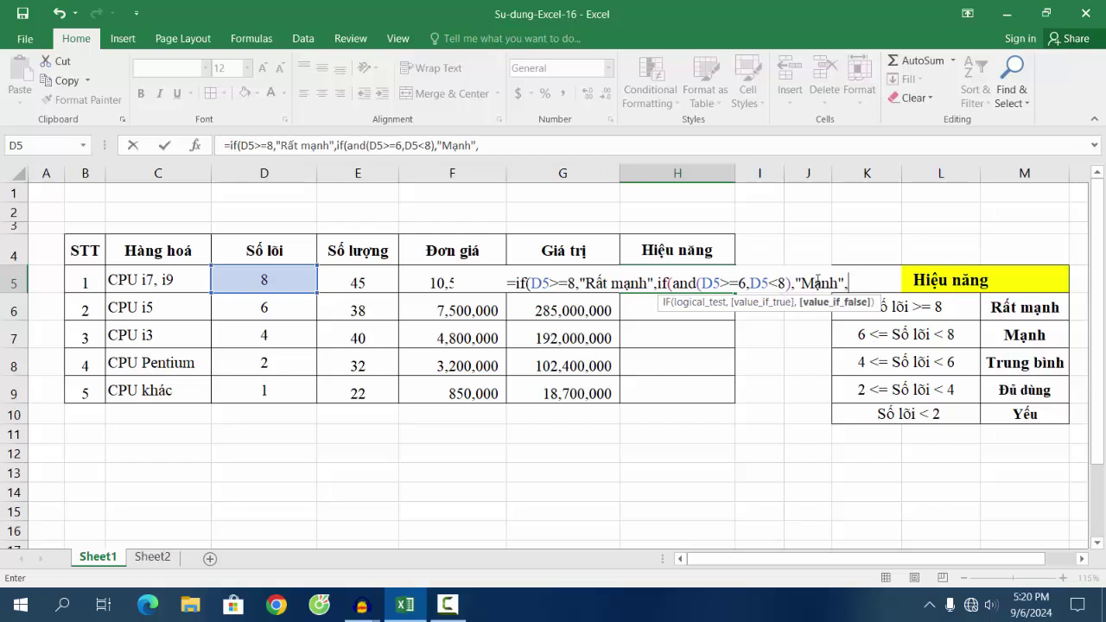
type("i")
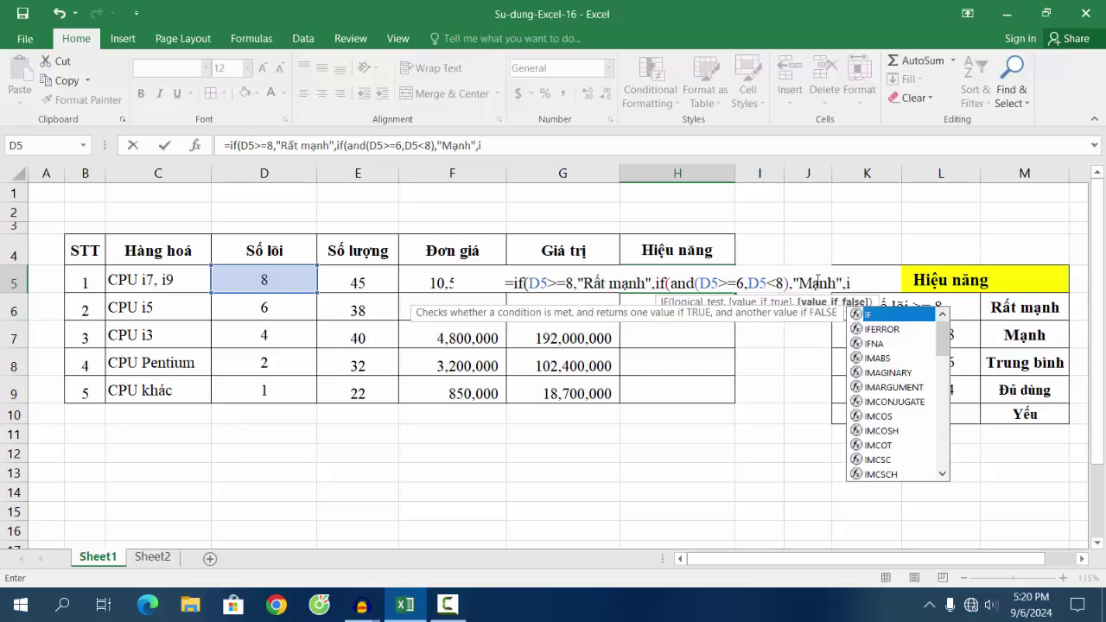
type("f(")
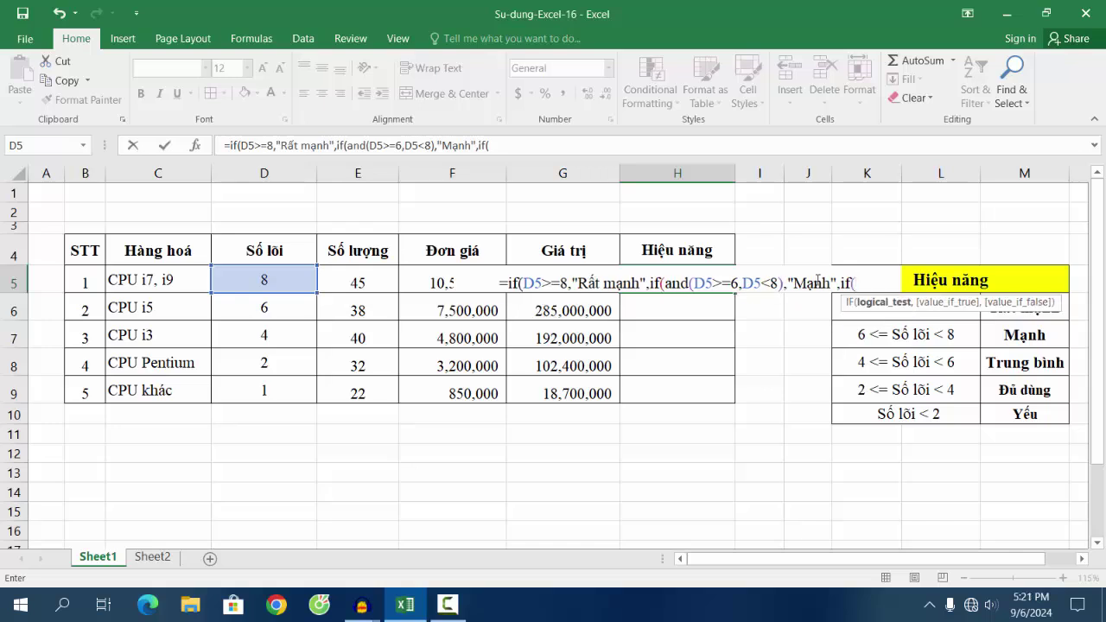
type("and")
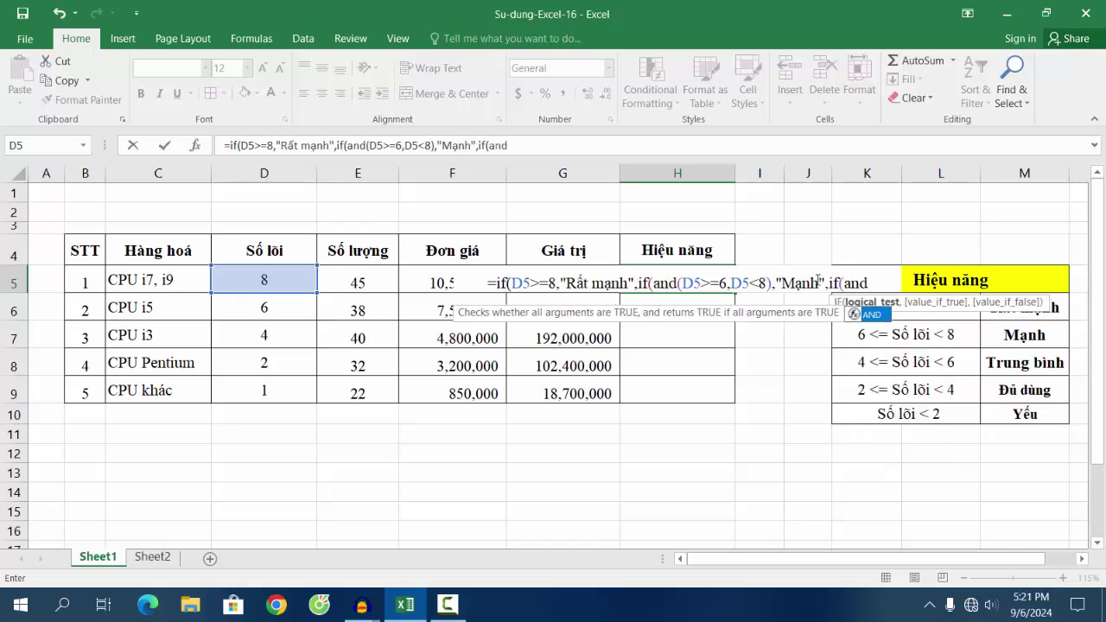
type("(")
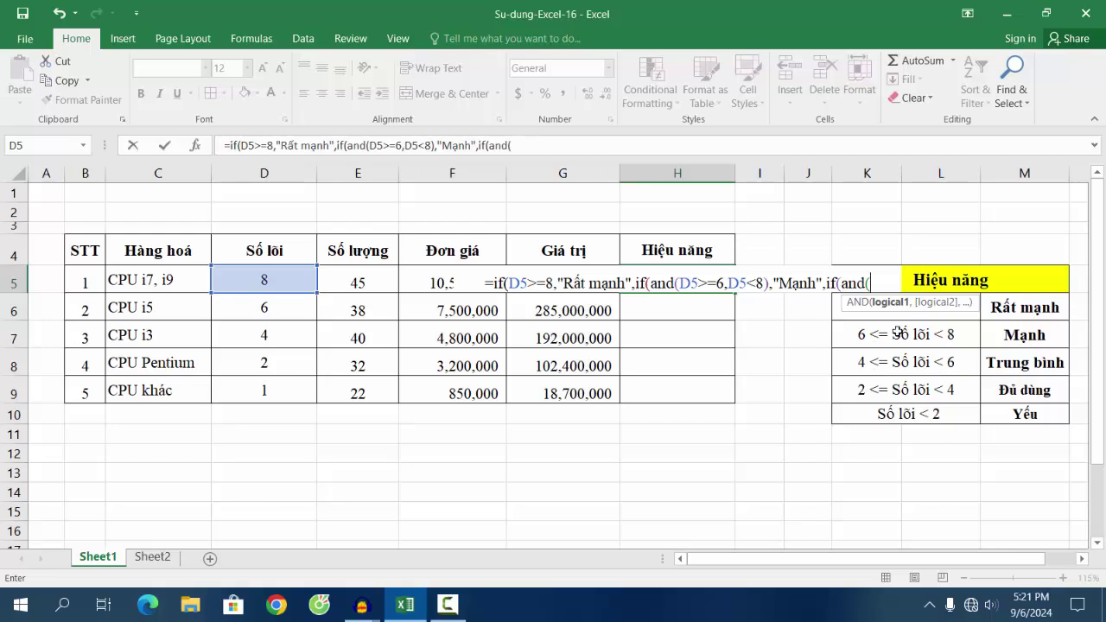
Add the condition D5>=4,D5<6 returning "Trung bình" to the H5 formula
left_click(276, 278)
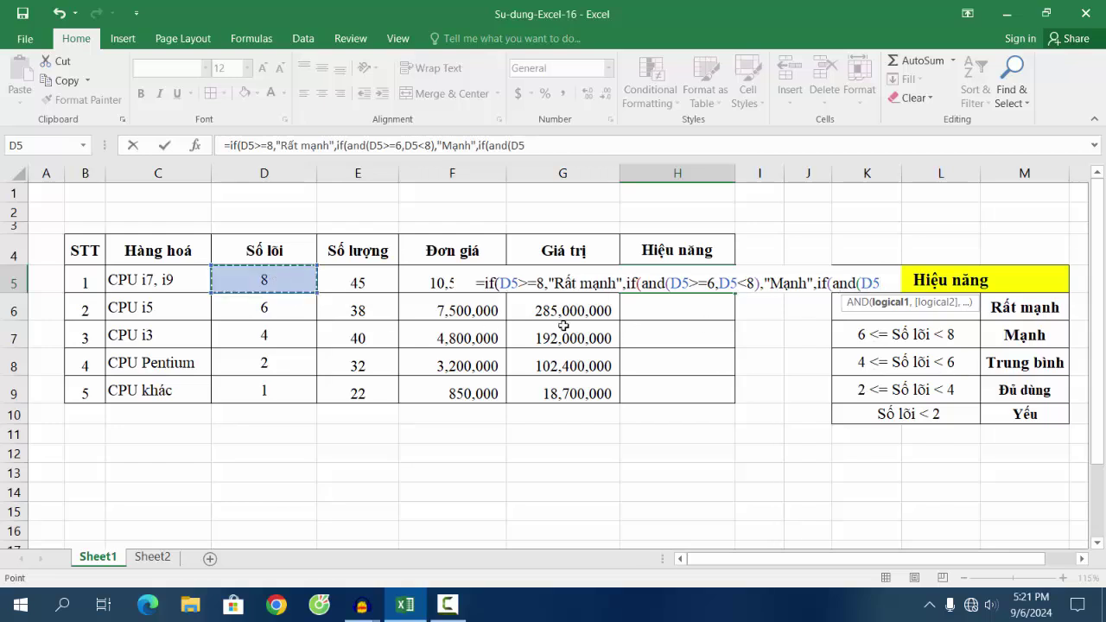
type(">")
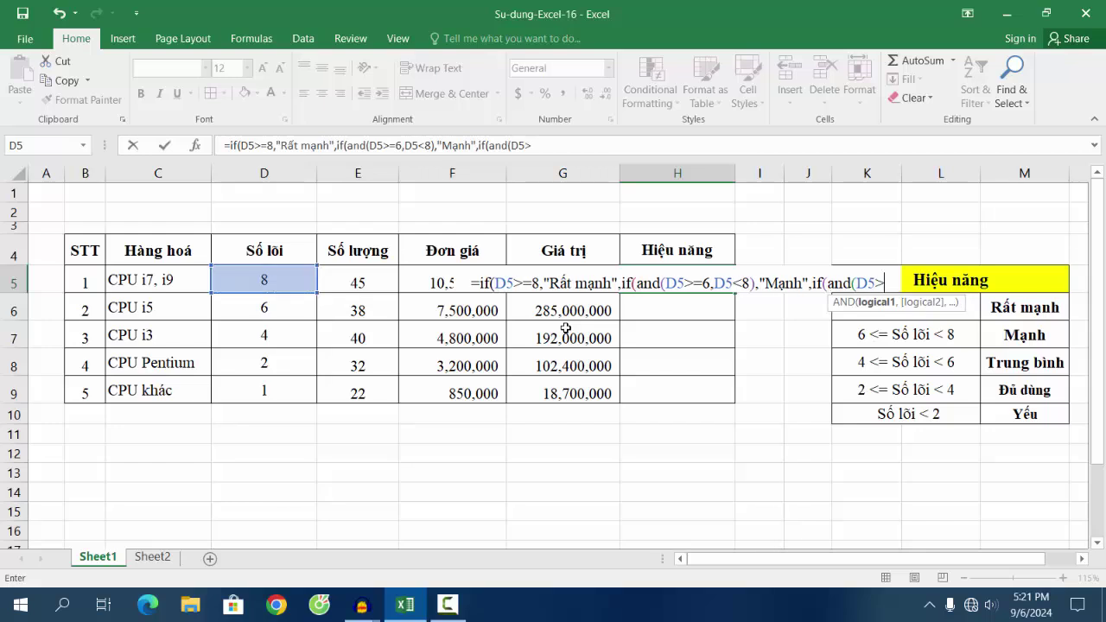
type("=4")
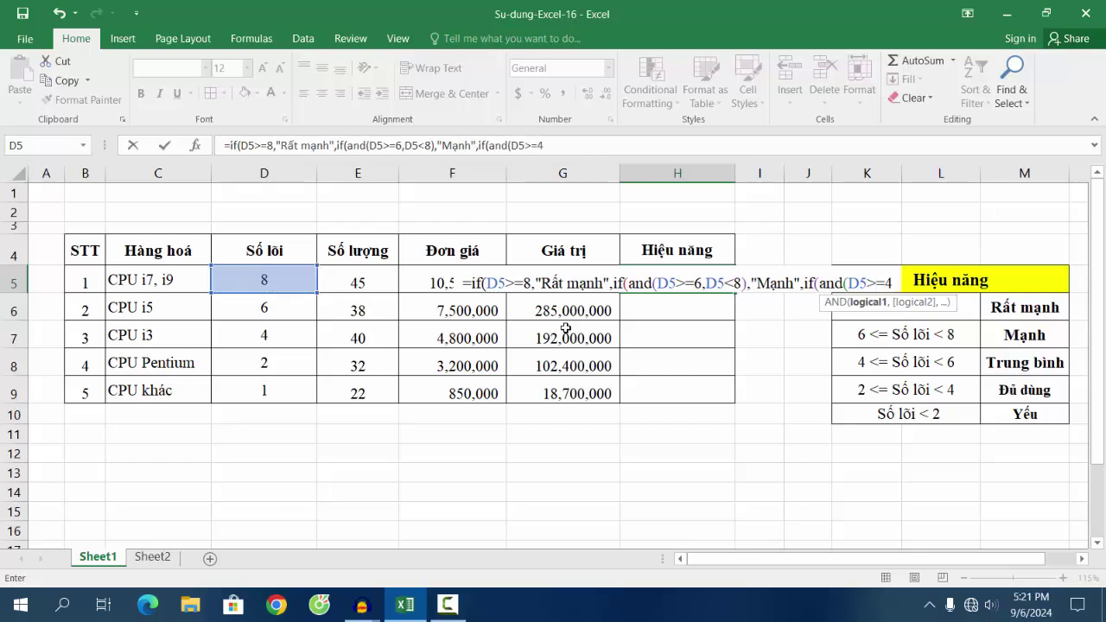
type(",")
left_click(254, 276)
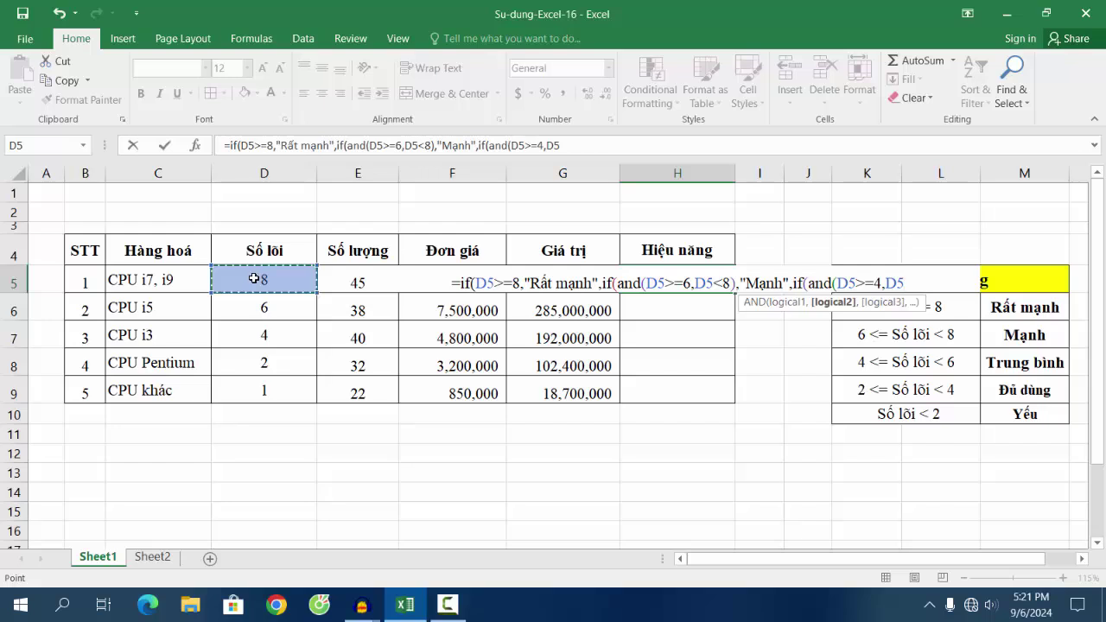
type("<6")
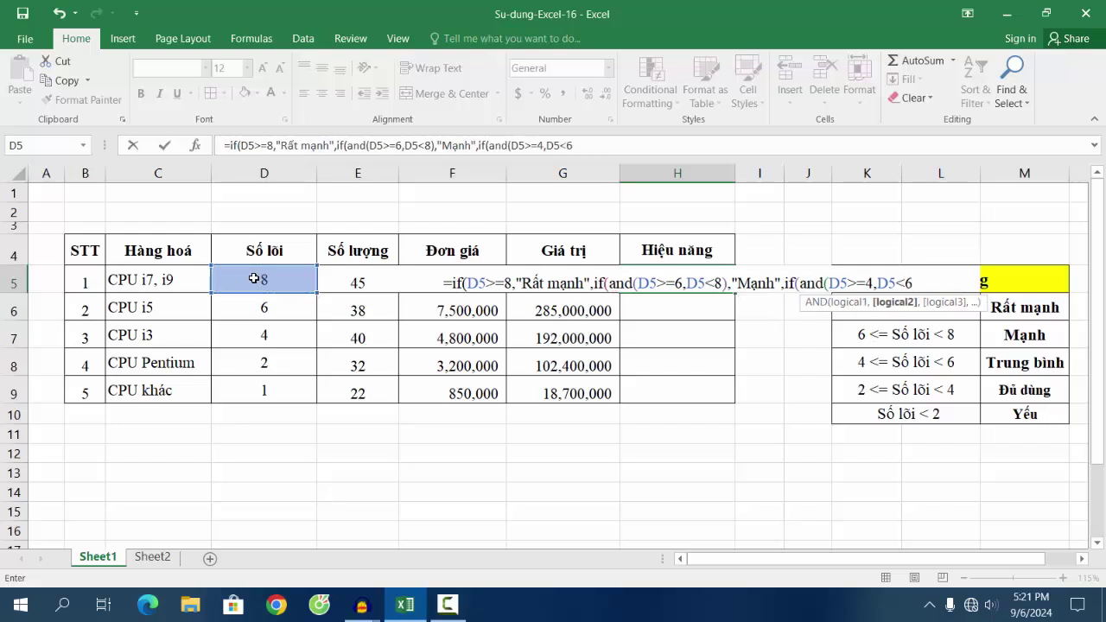
type(")")
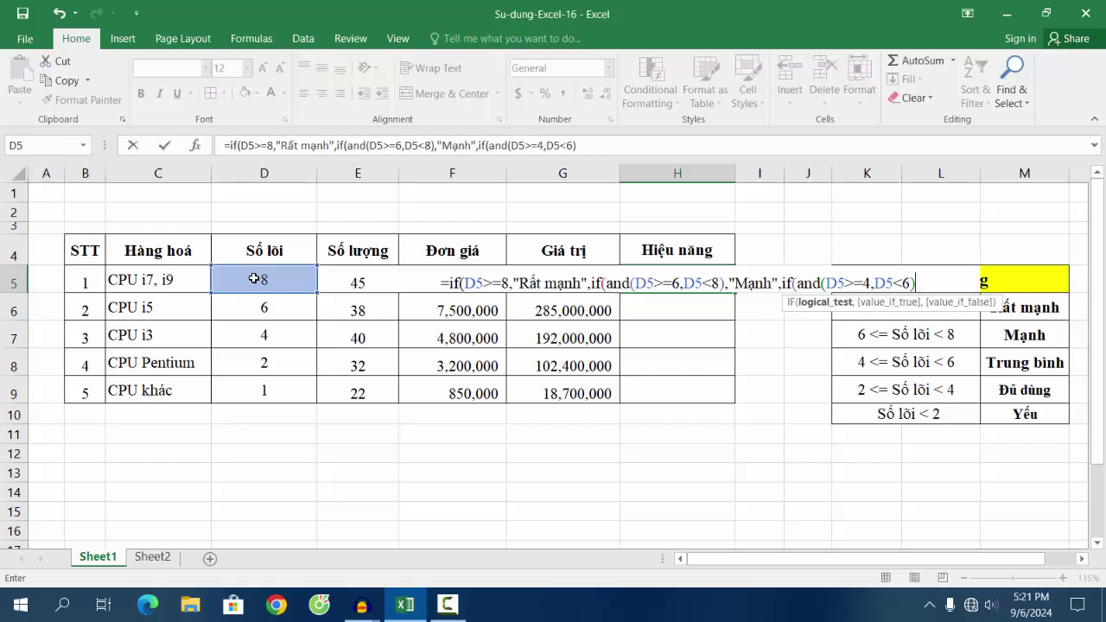
type(",\"")
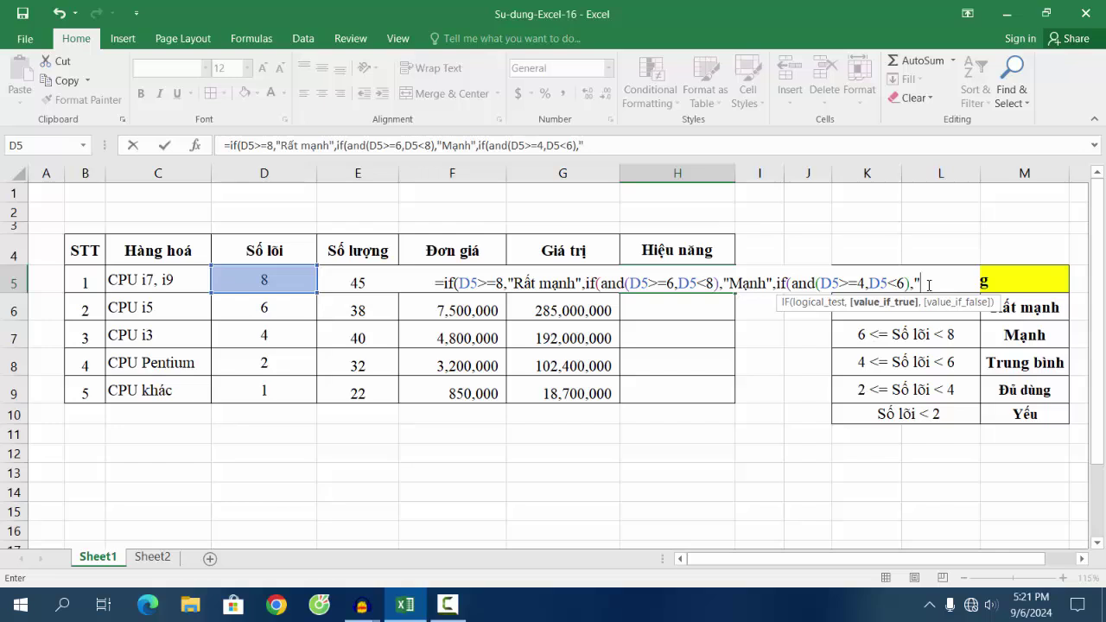
type("T")
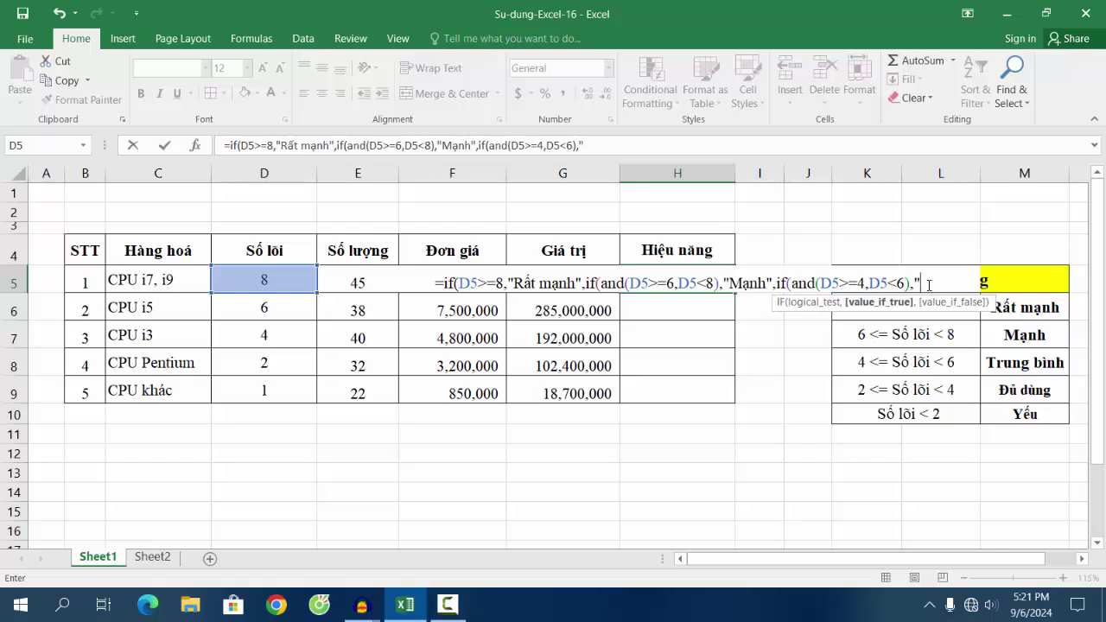
type("rj")
key("BackSpace")
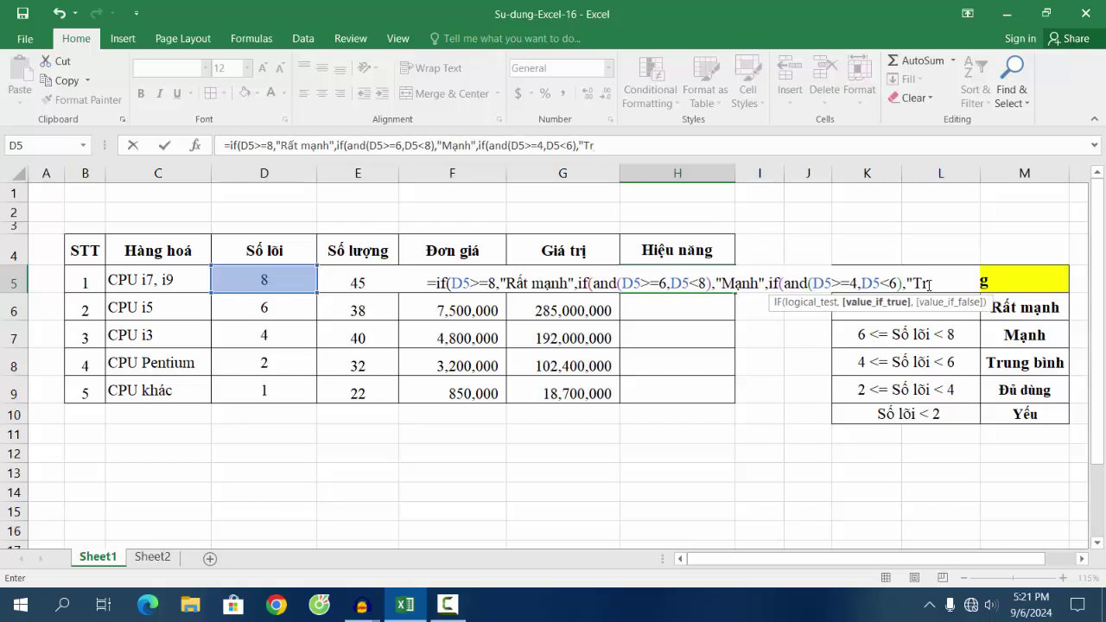
type("ung ")
type("bì")
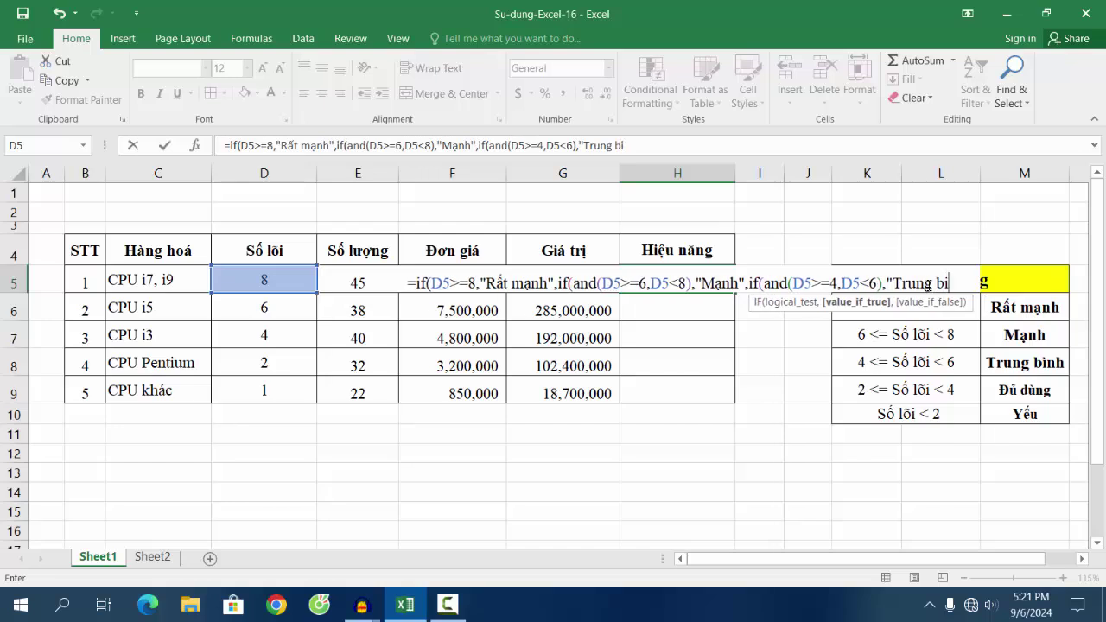
type("nh")
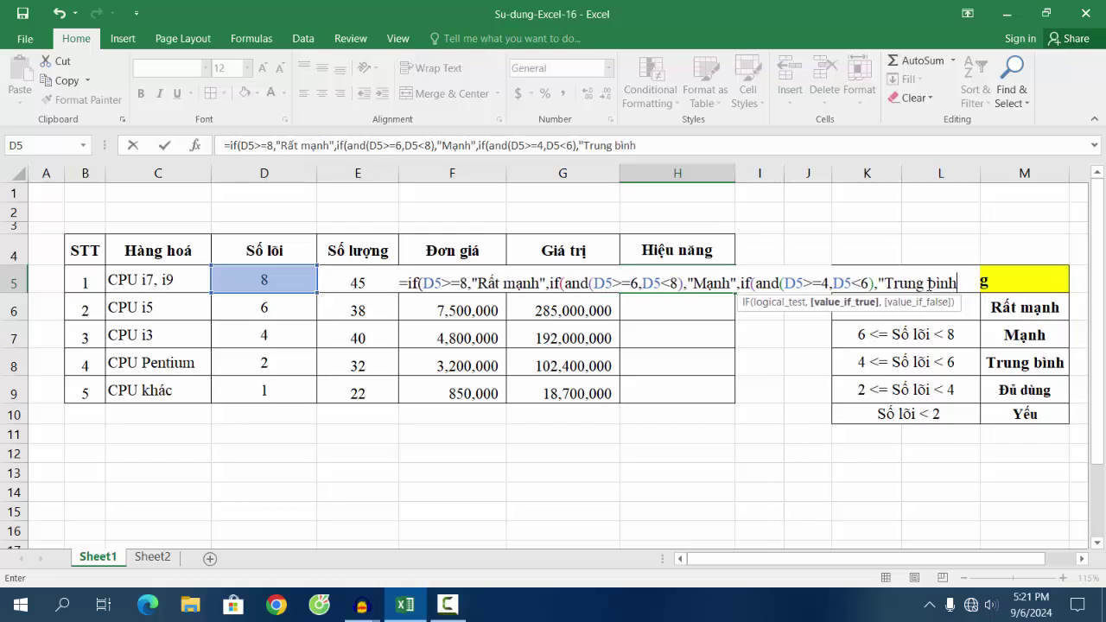
type("\",")
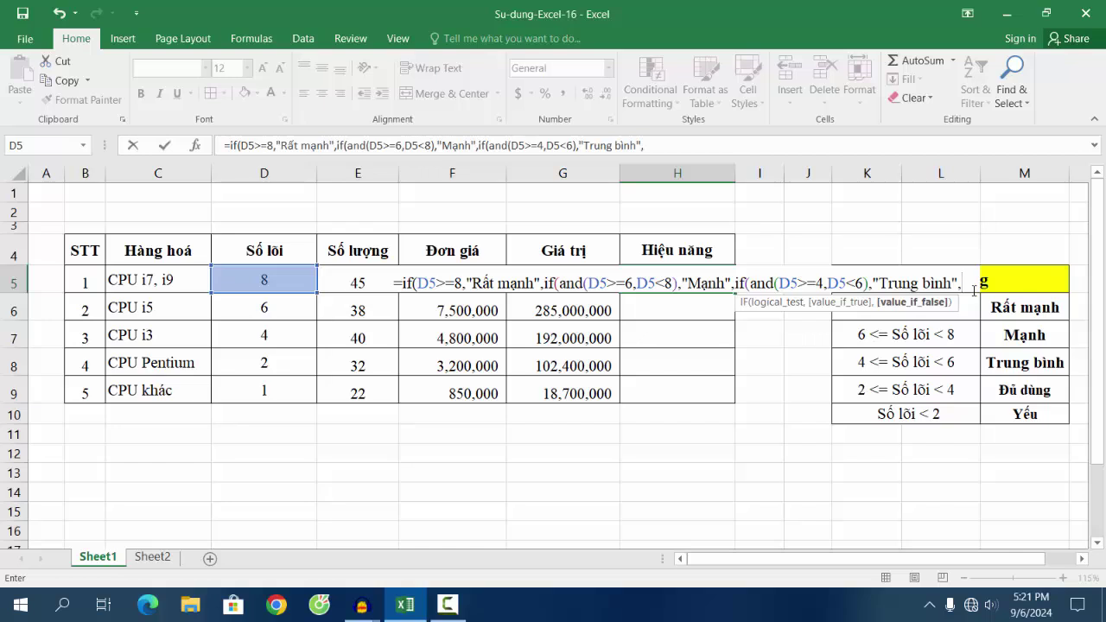
Append IF(AND(D5>=2,D5<4),"Đủ dùng", to the H5 formula
type("i")
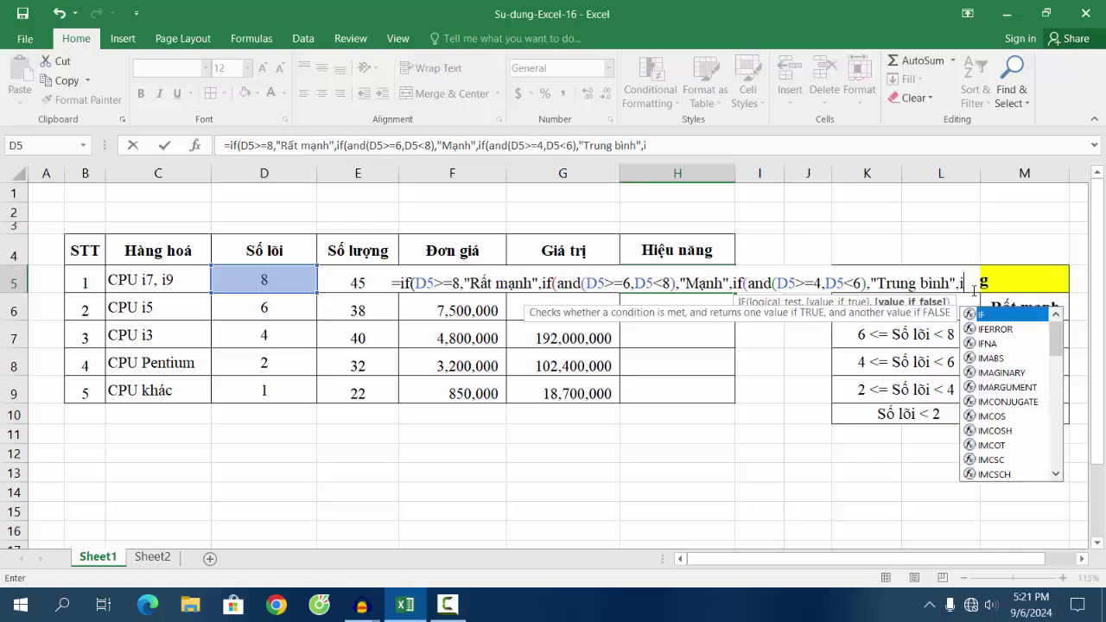
type("f")
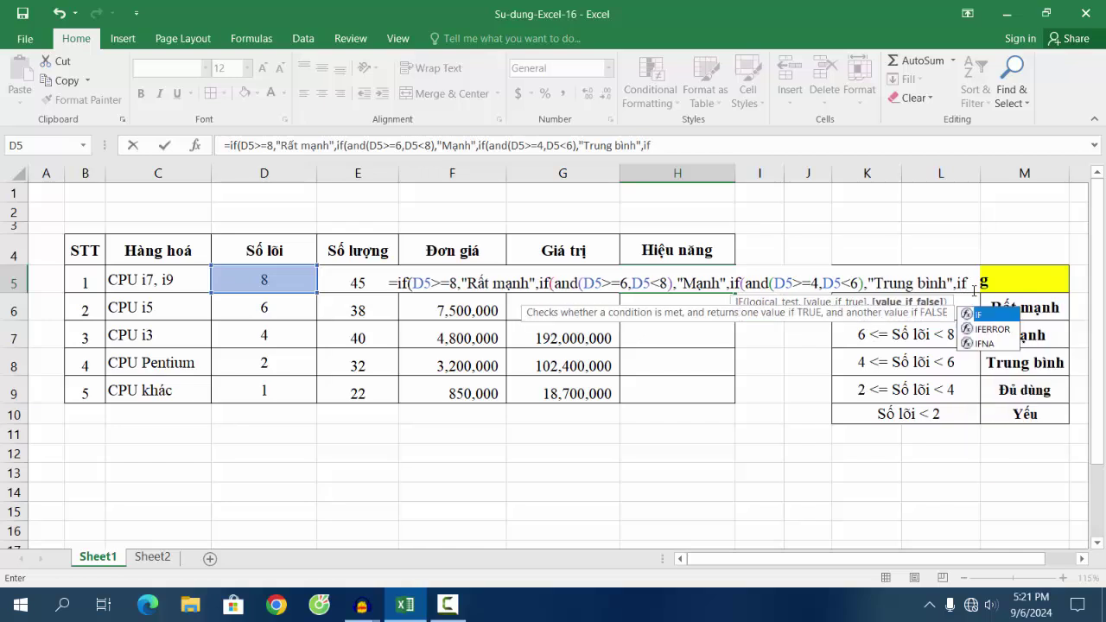
type("(a")
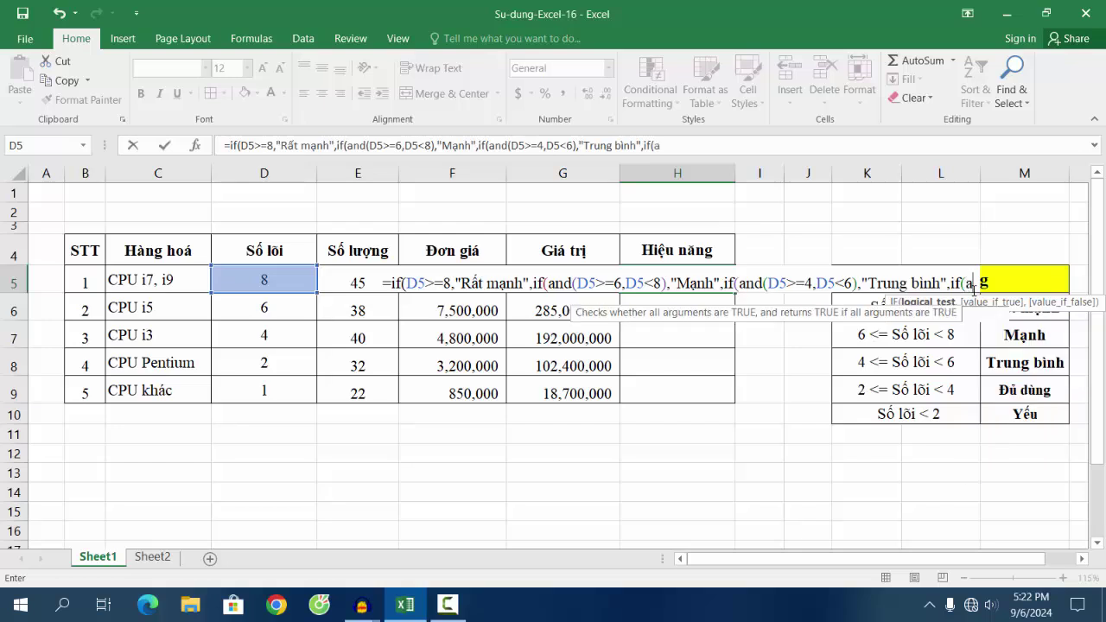
type("nd(")
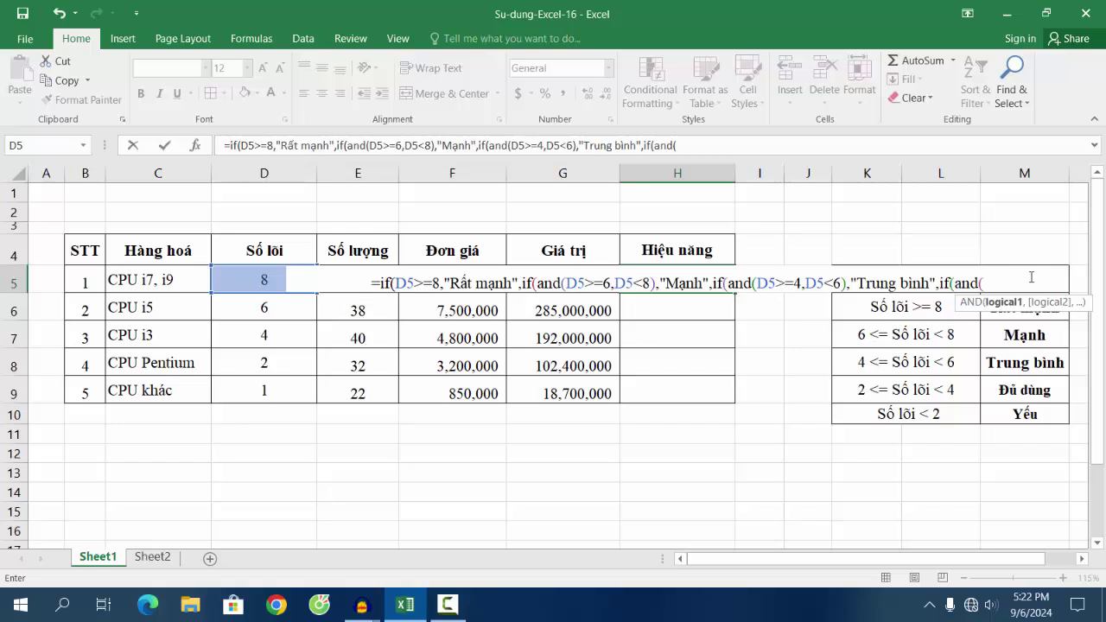
type("D5")
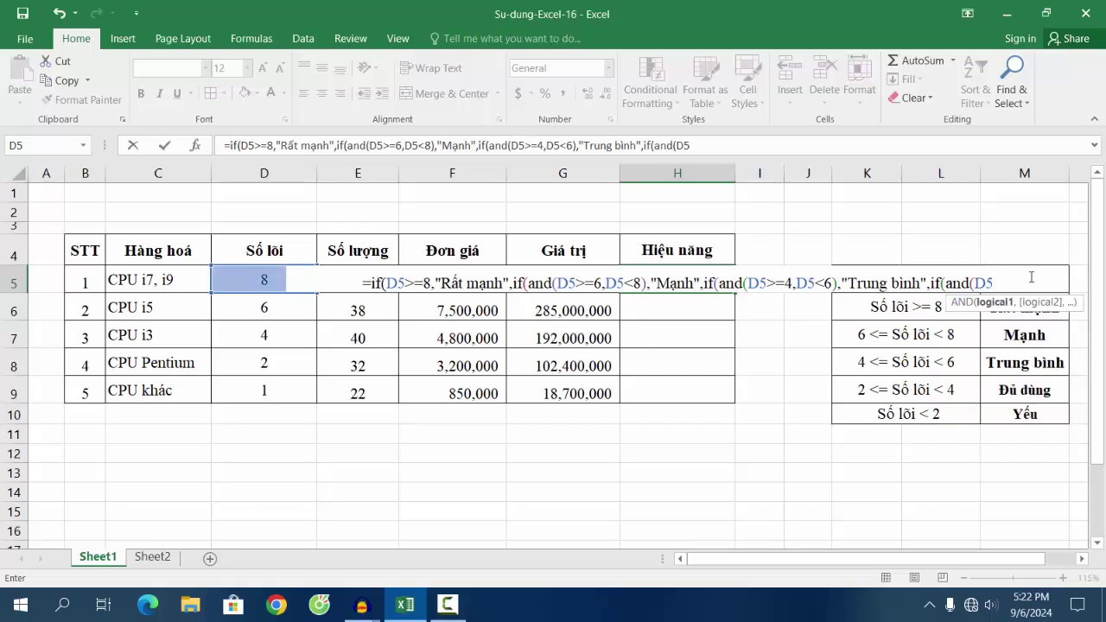
type(">")
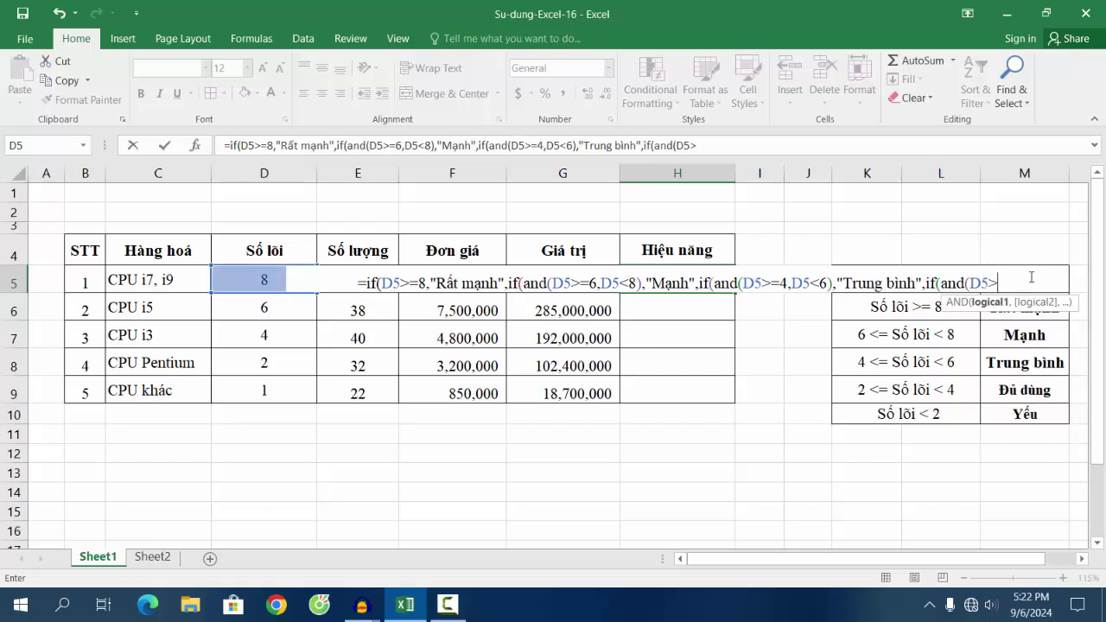
type("=")
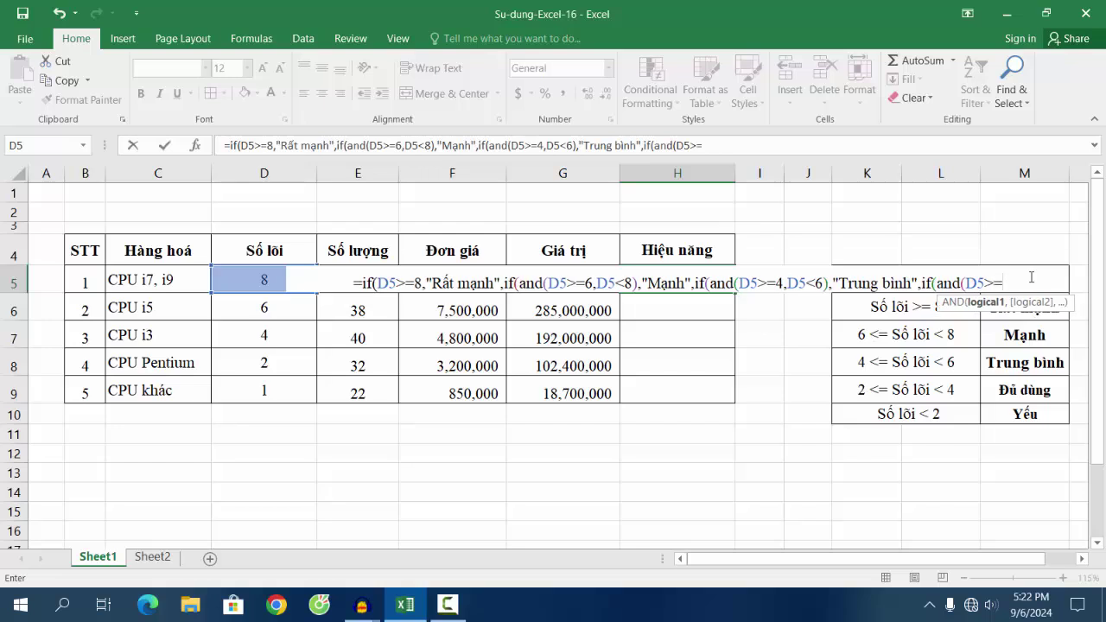
type("2")
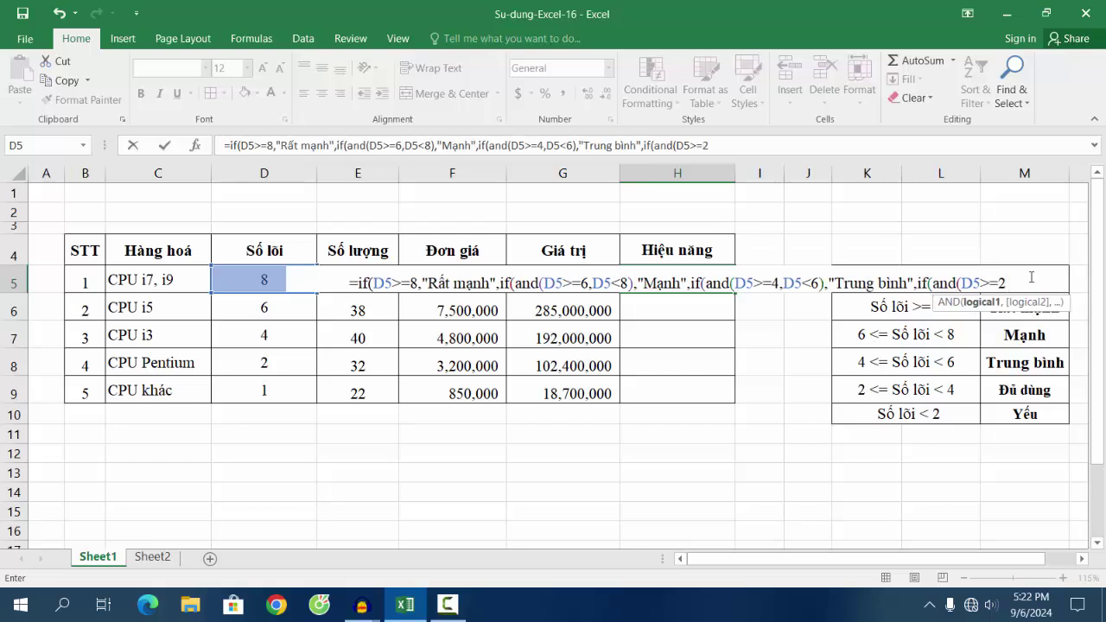
type(",D5")
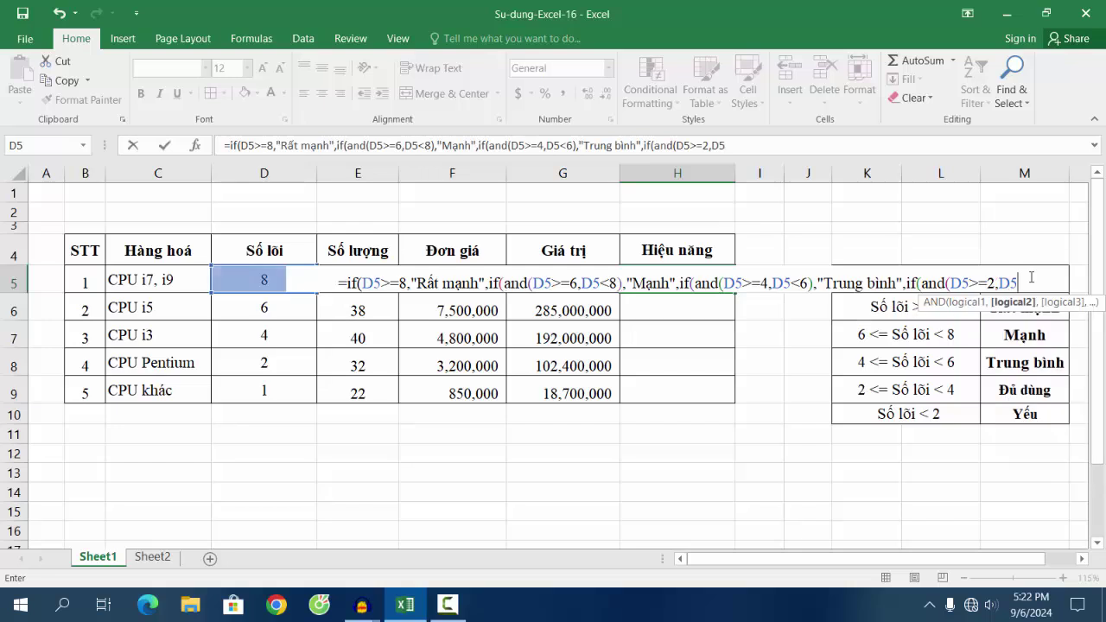
type("<")
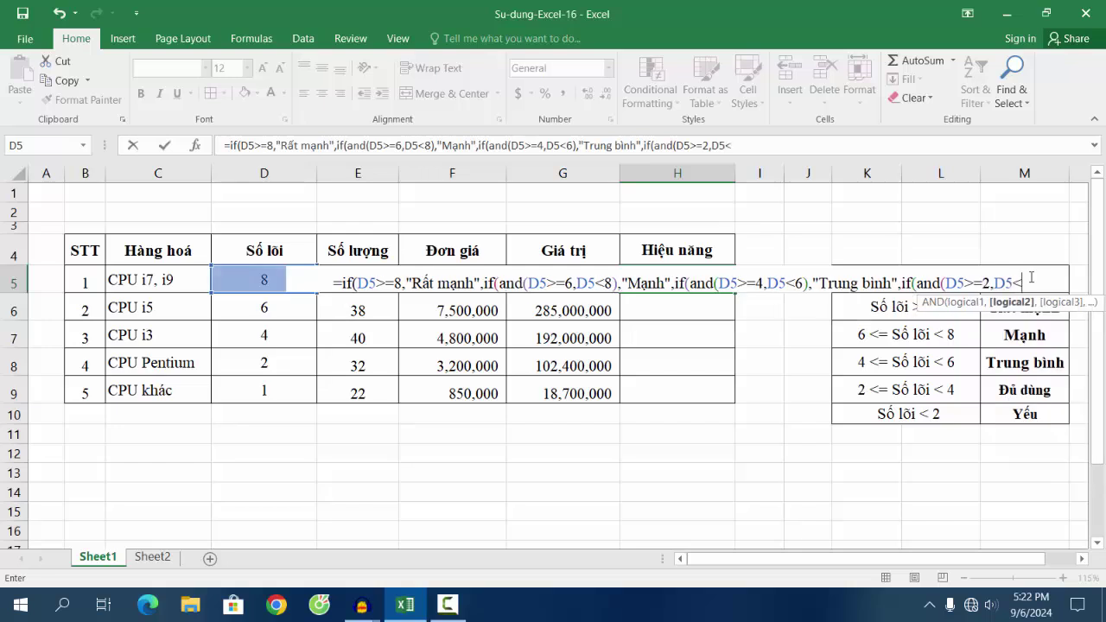
type("4")
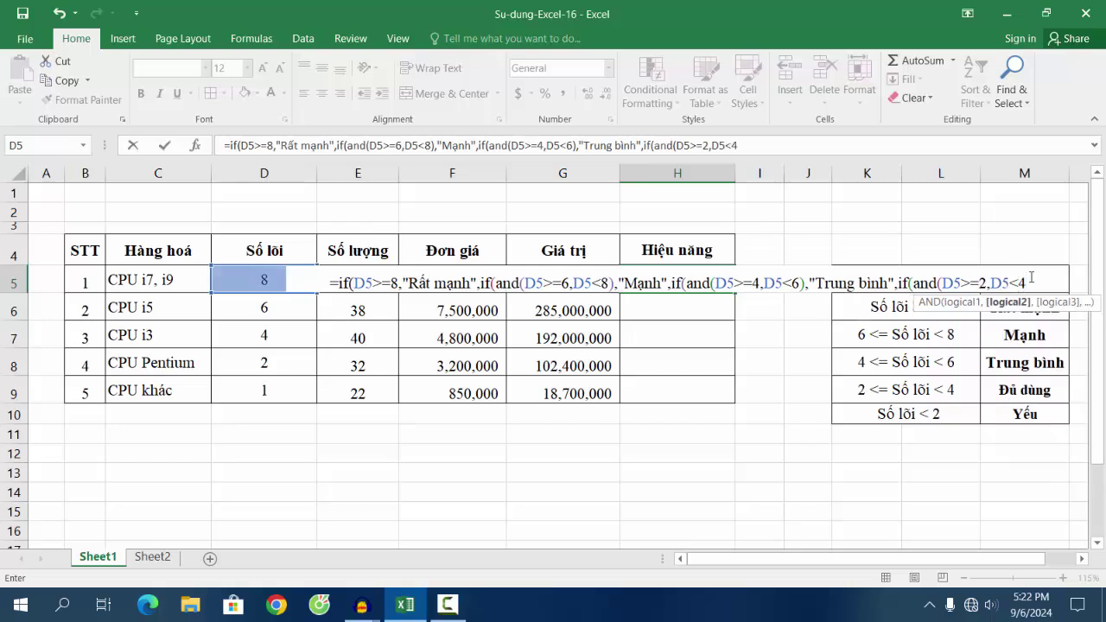
type(")")
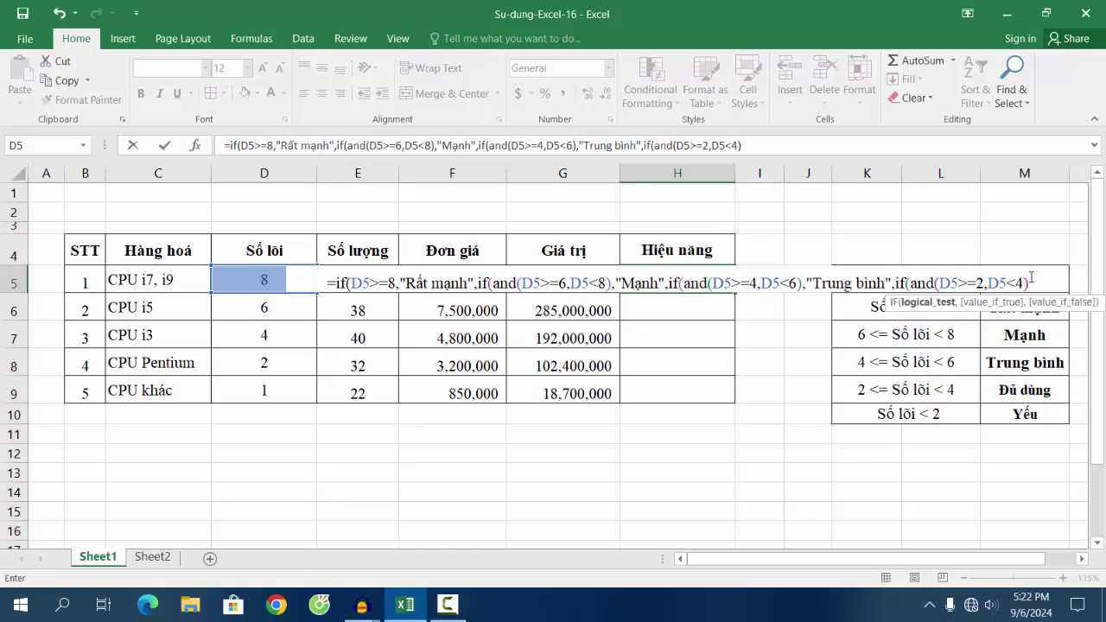
type(",\"")
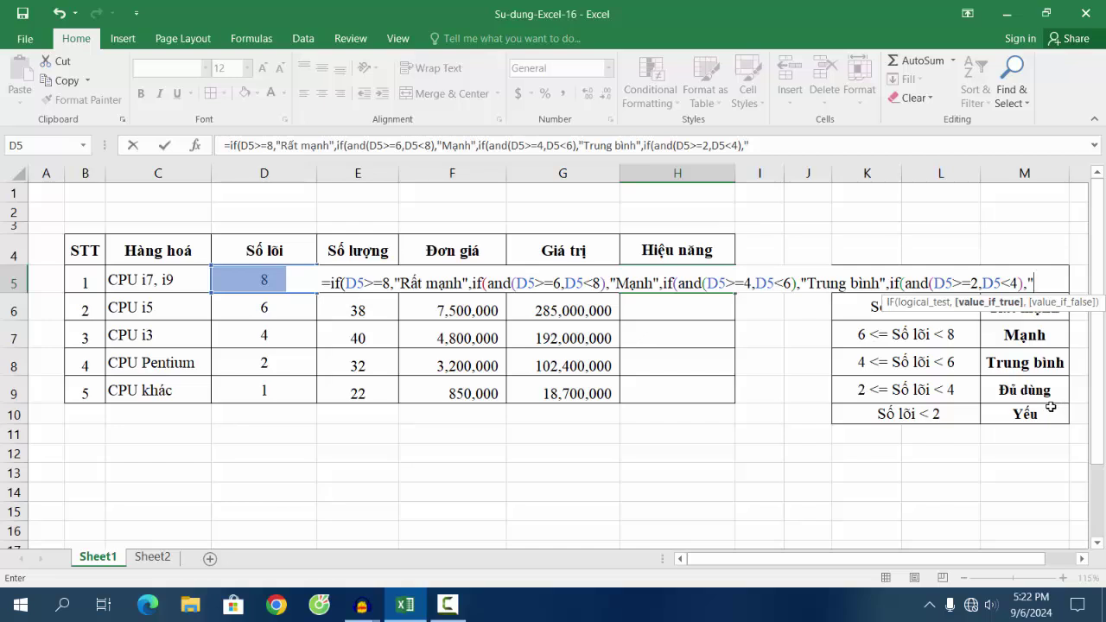
type("Đ")
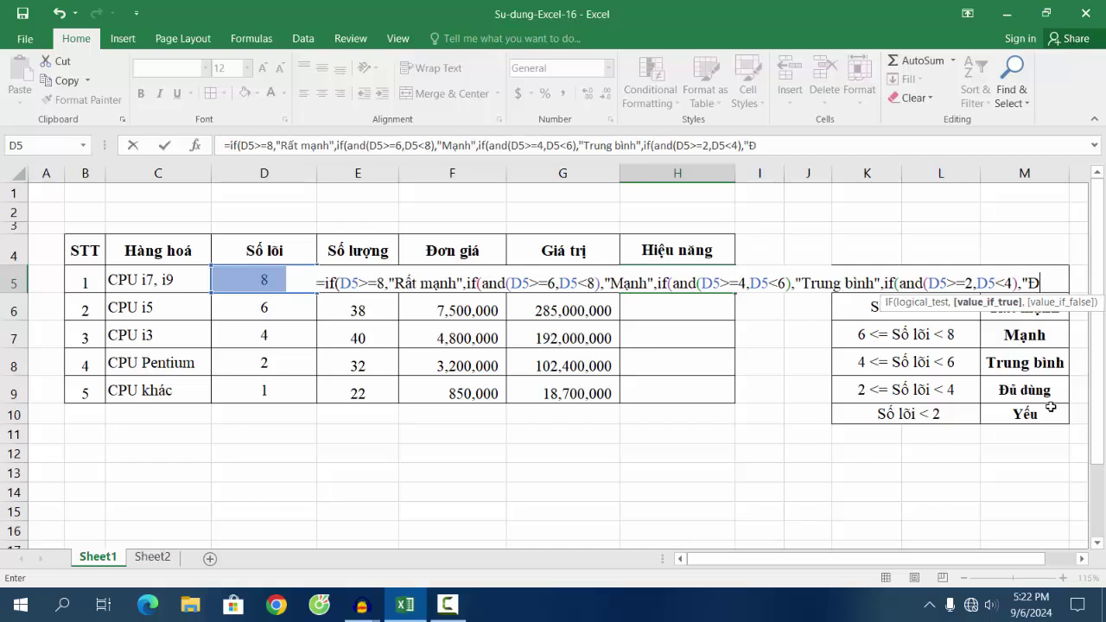
type("ủ dù")
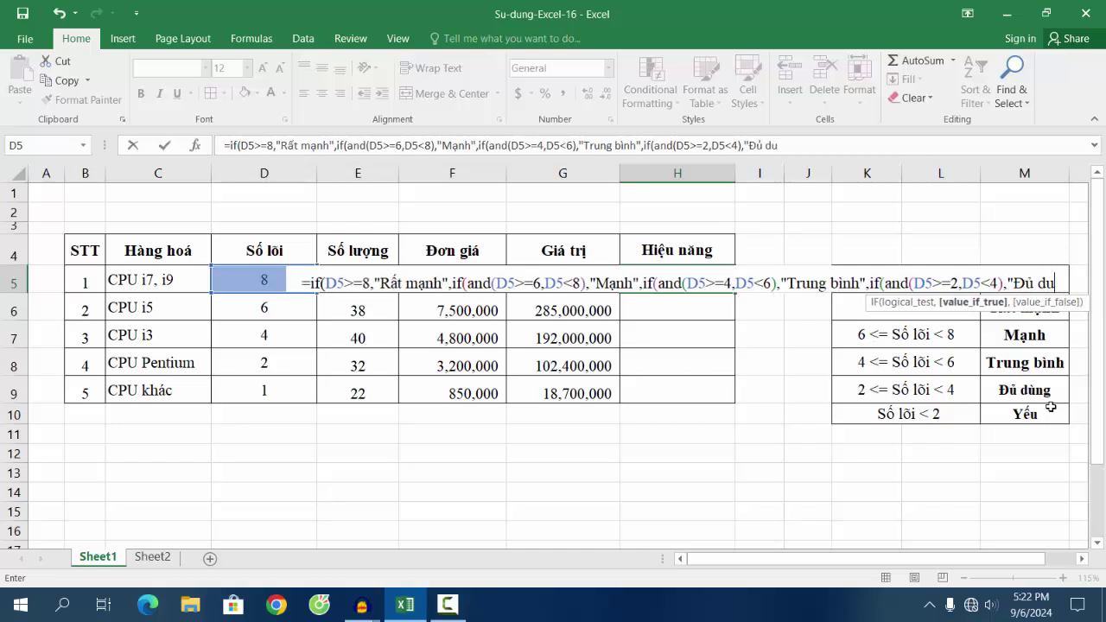
type("ng\"")
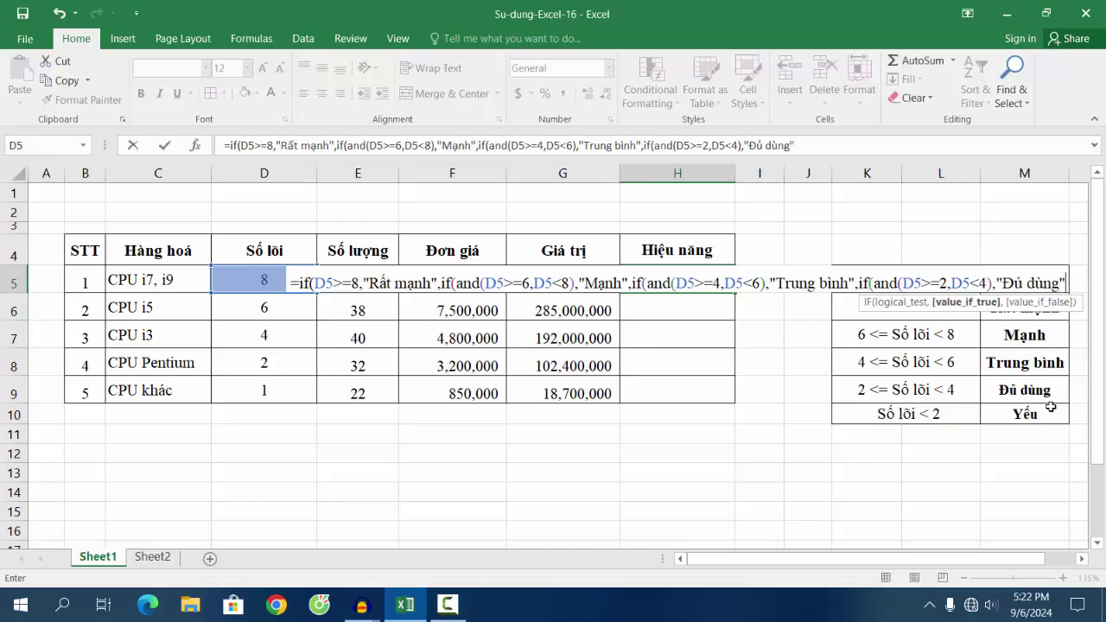
type(",")
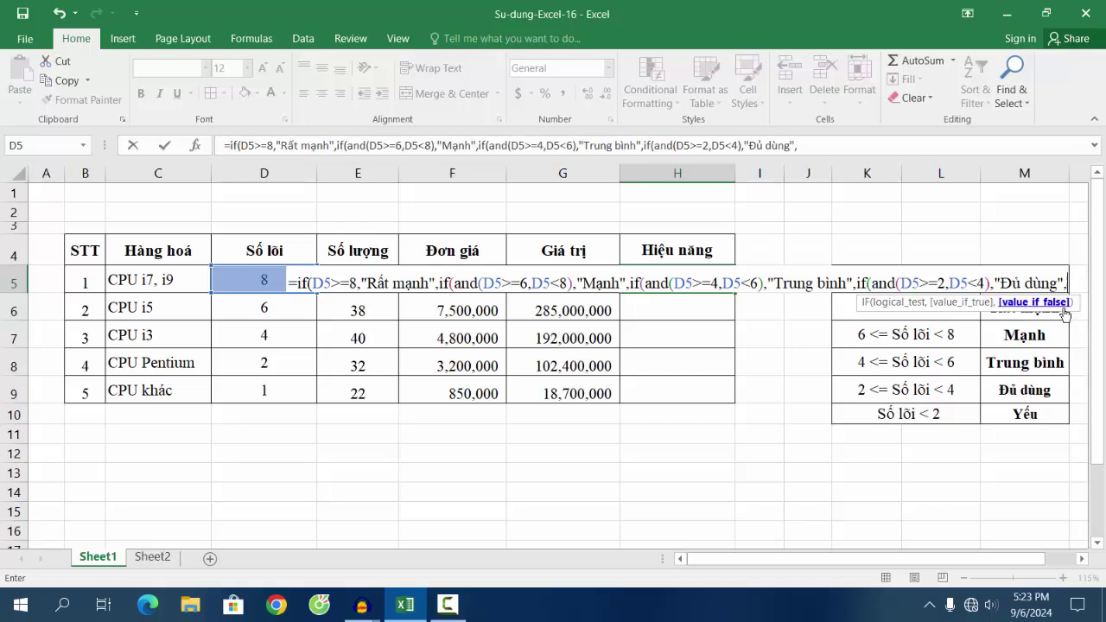
Close the formula with "Yếu" as fallback and four parentheses, committing it so H5 shows Rất mạnh
type("\"")
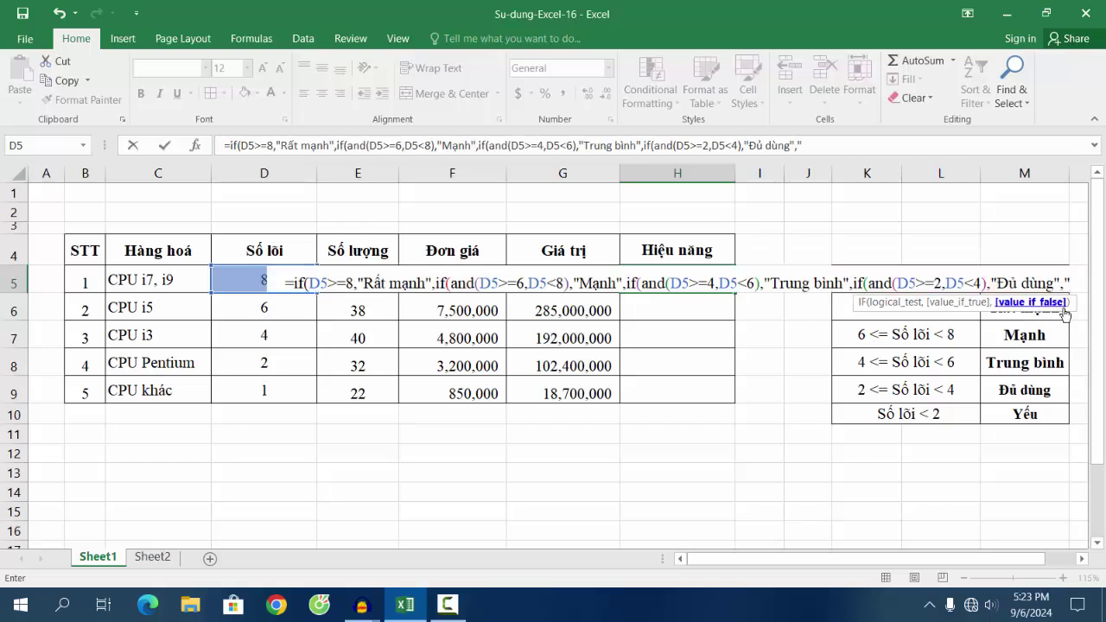
type("Yêu")
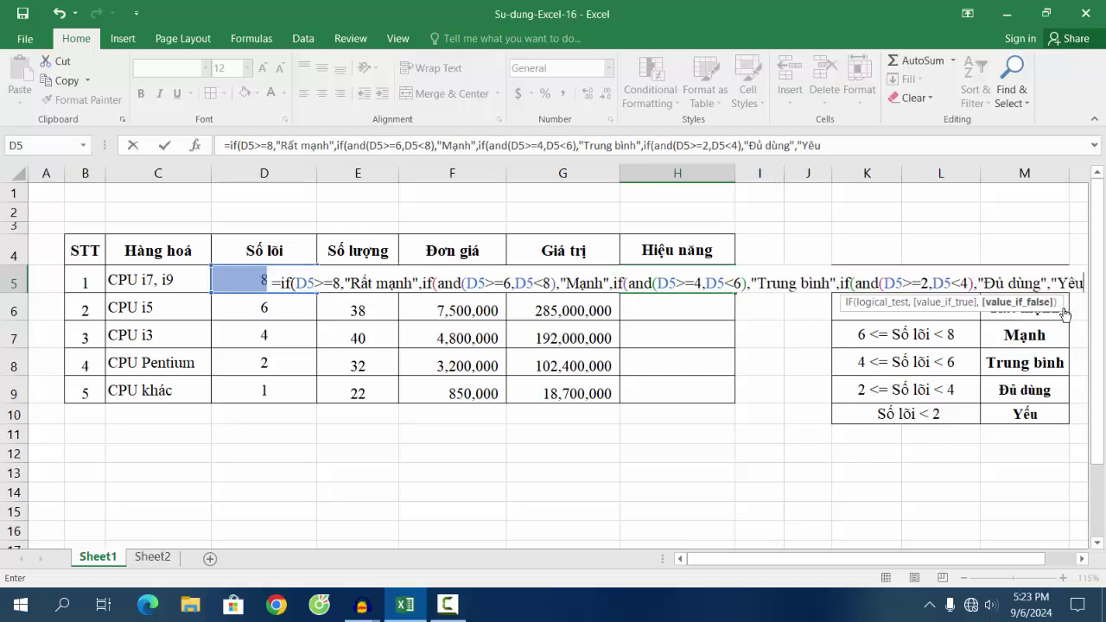
key("BackSpace")
key("BackSpace")
type("ếu\"")
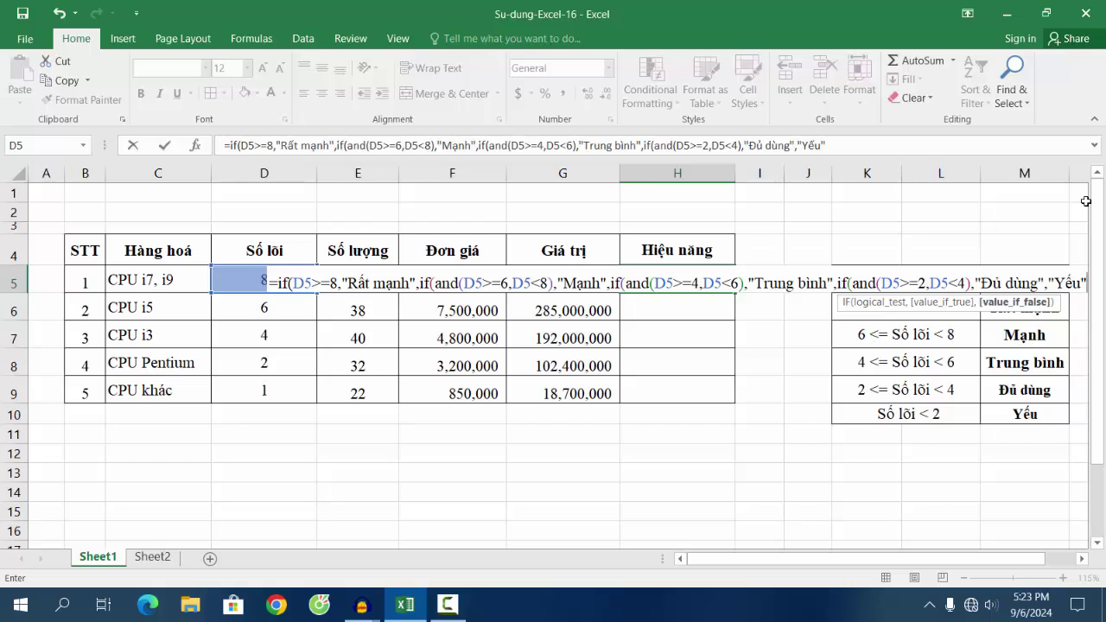
type(")")
type(")")
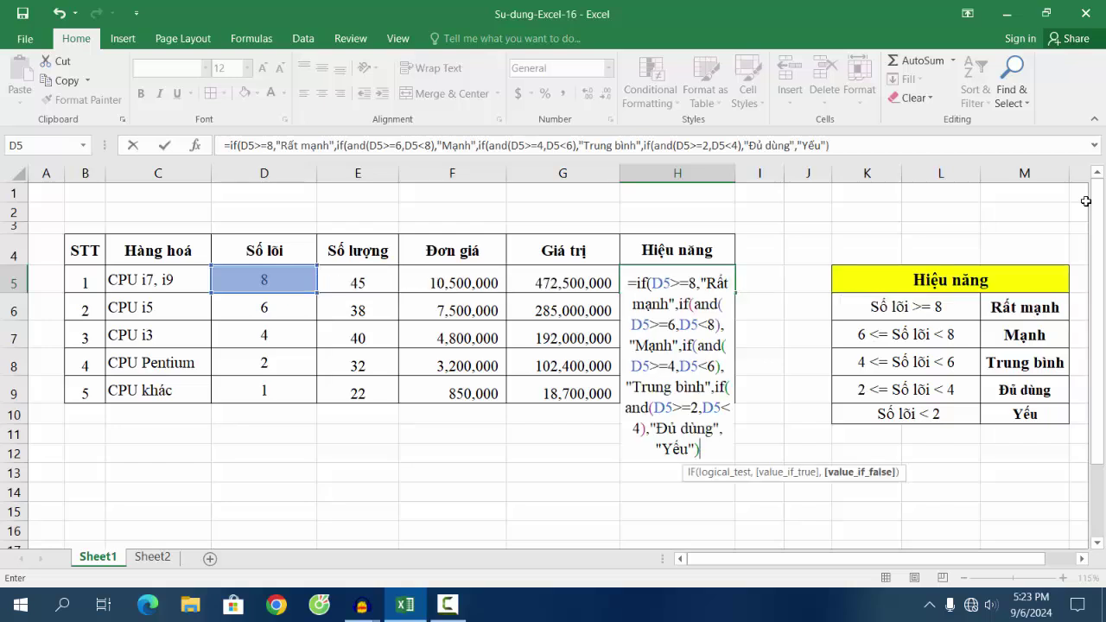
type("))")
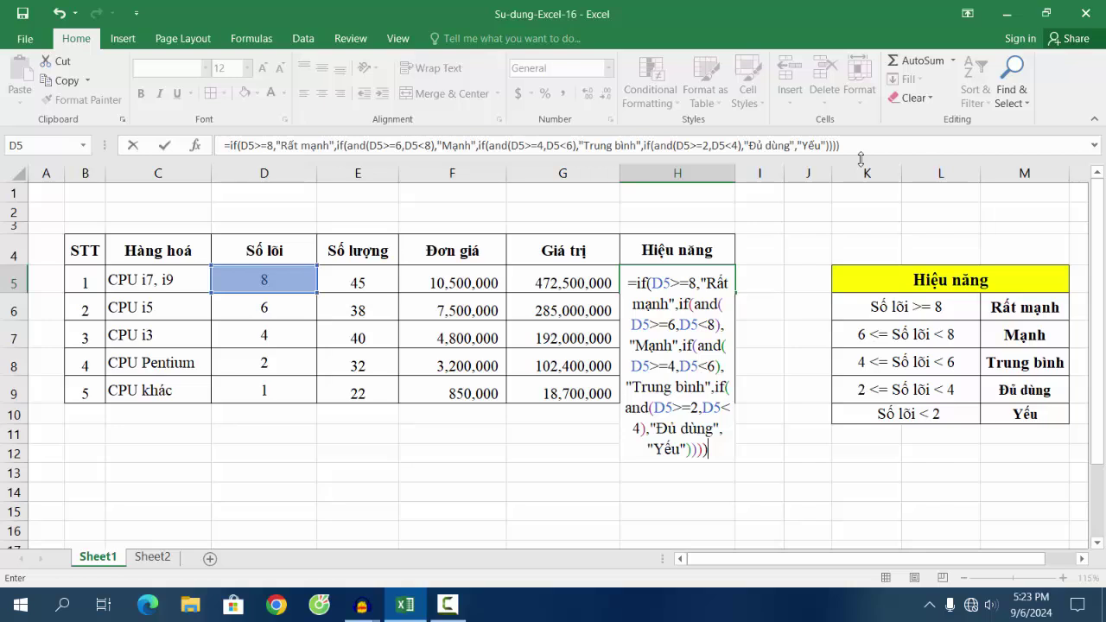
key("Return")
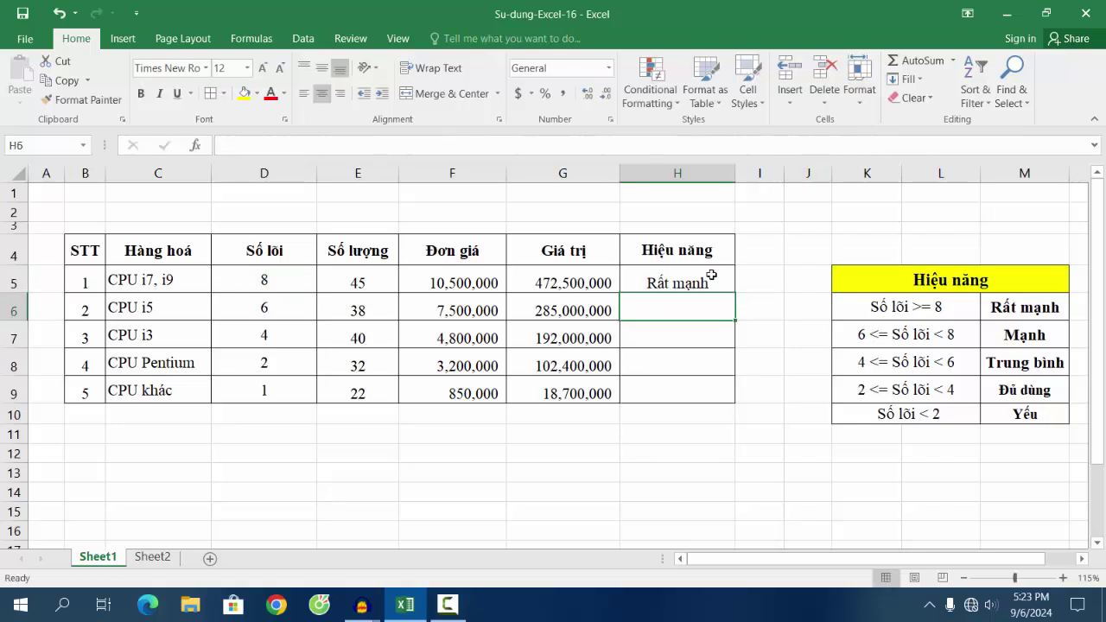
Check H5 against D5 and fill the grading formula down to H9
left_click(694, 284)
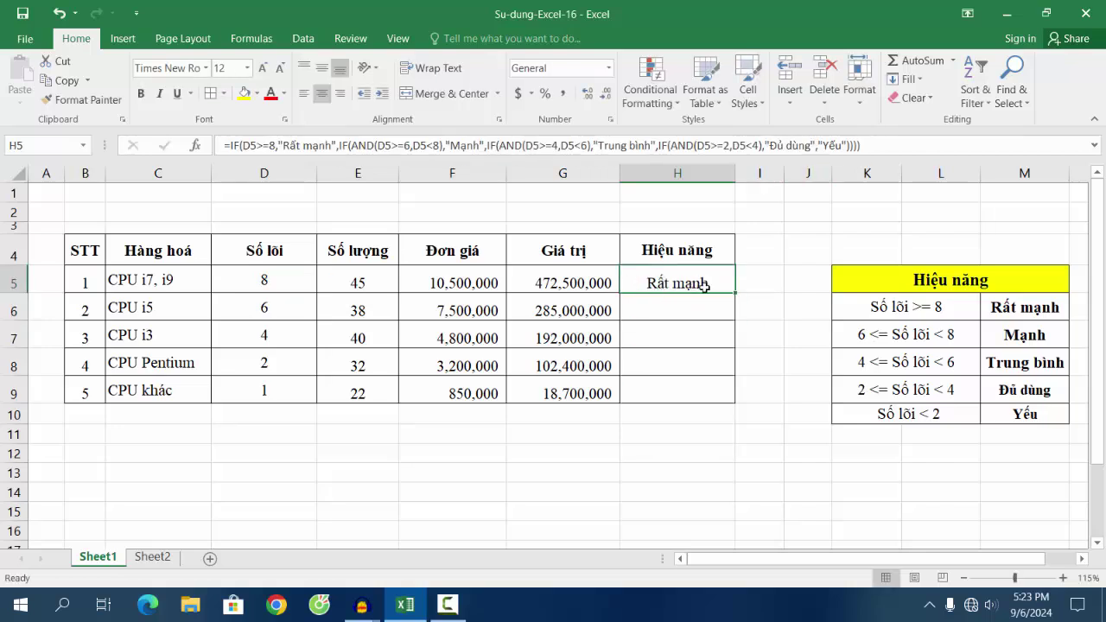
left_click(266, 284)
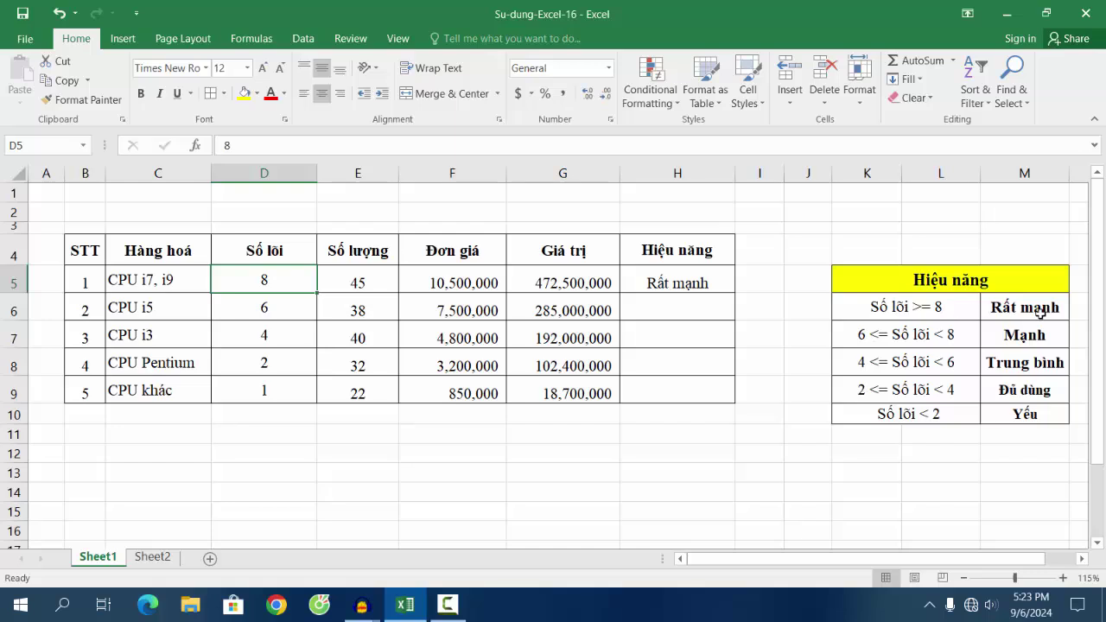
left_click(691, 284)
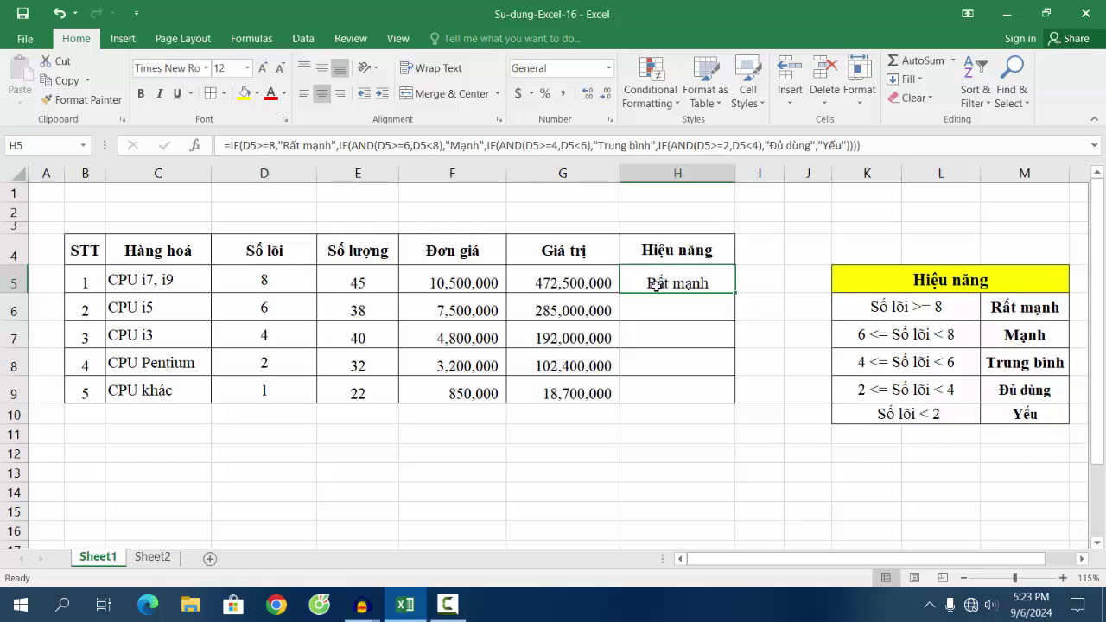
left_click_drag(737, 294, 727, 392)
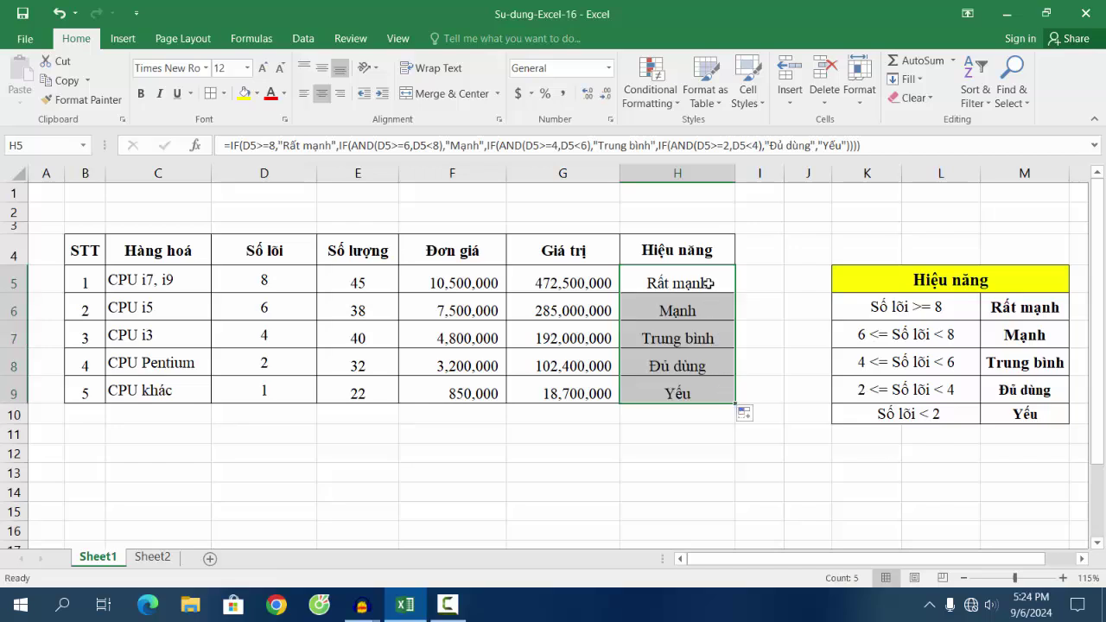
Verify the grades in H6:H9 against each CPU's core count in column D
left_click(708, 284)
left_click(679, 313)
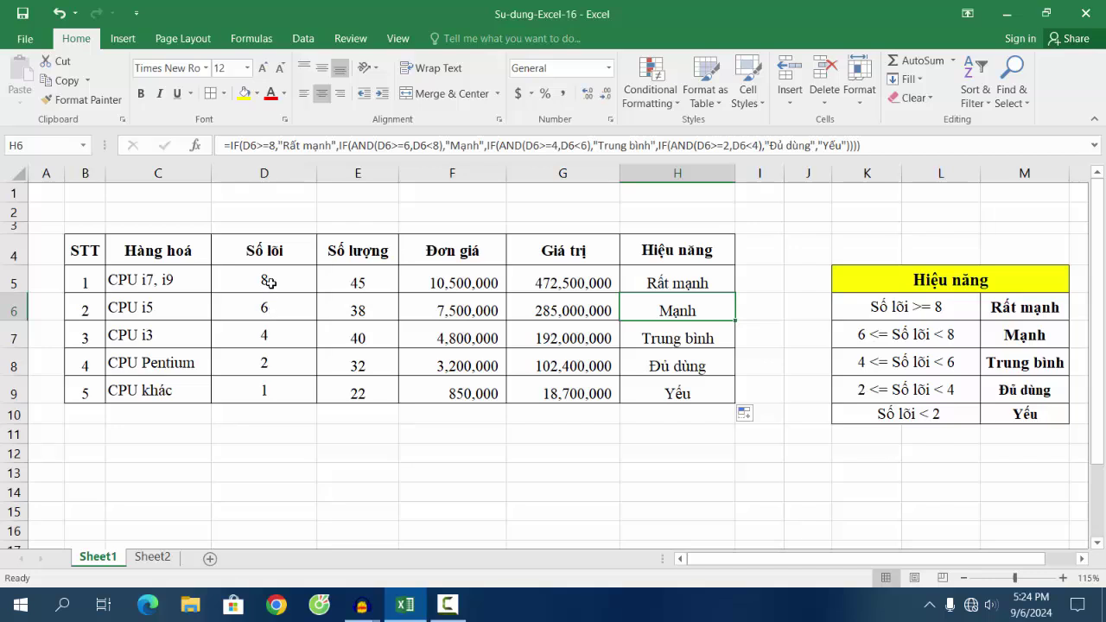
left_click(665, 342)
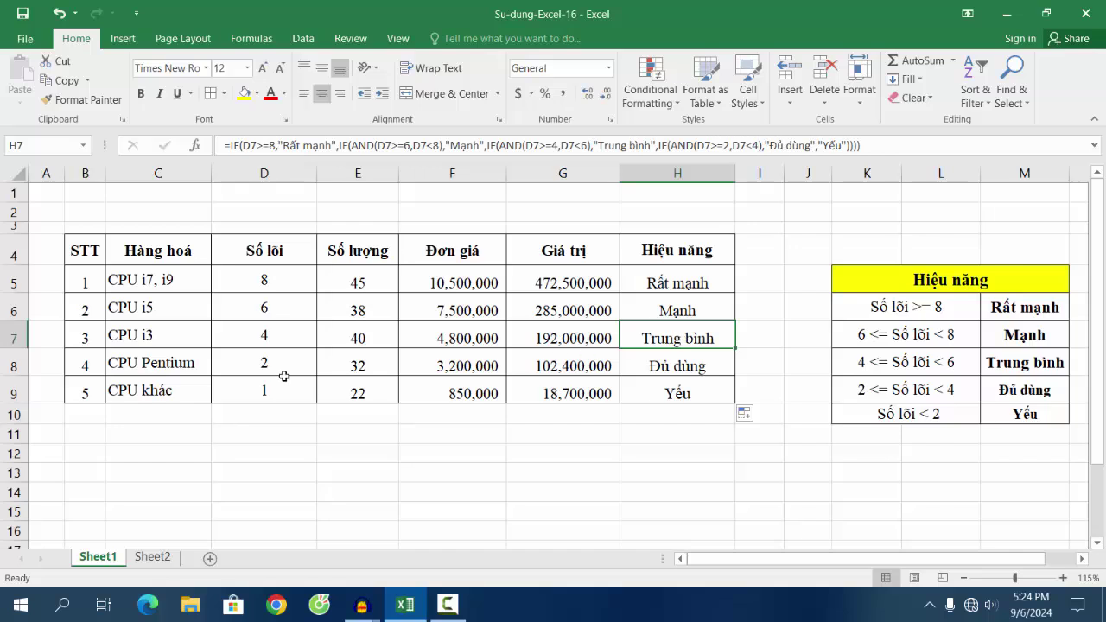
left_click(268, 366)
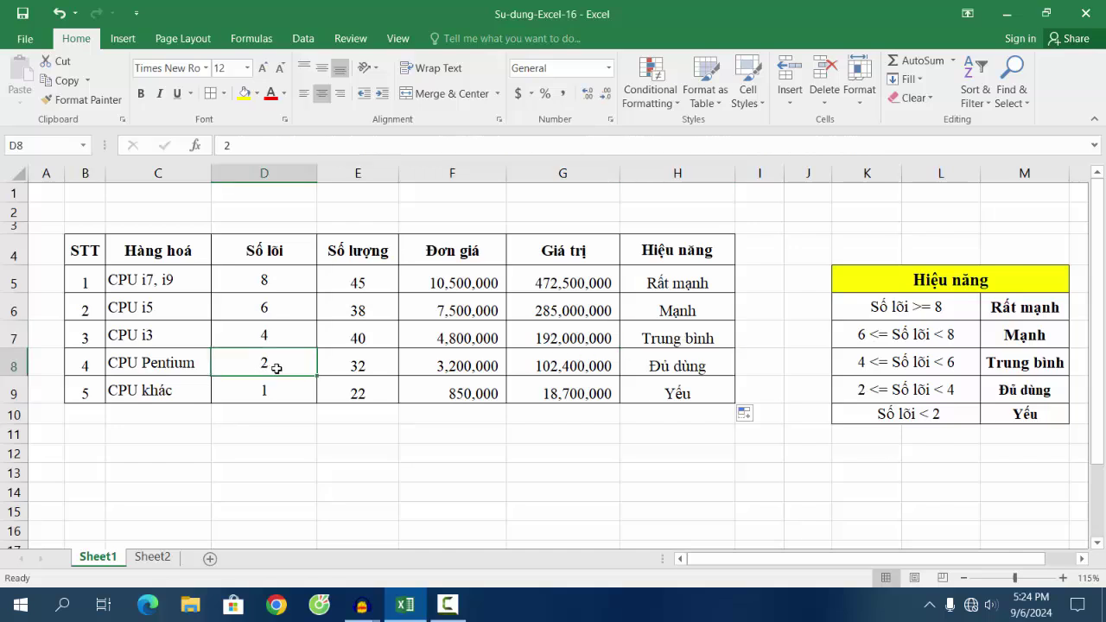
left_click(670, 367)
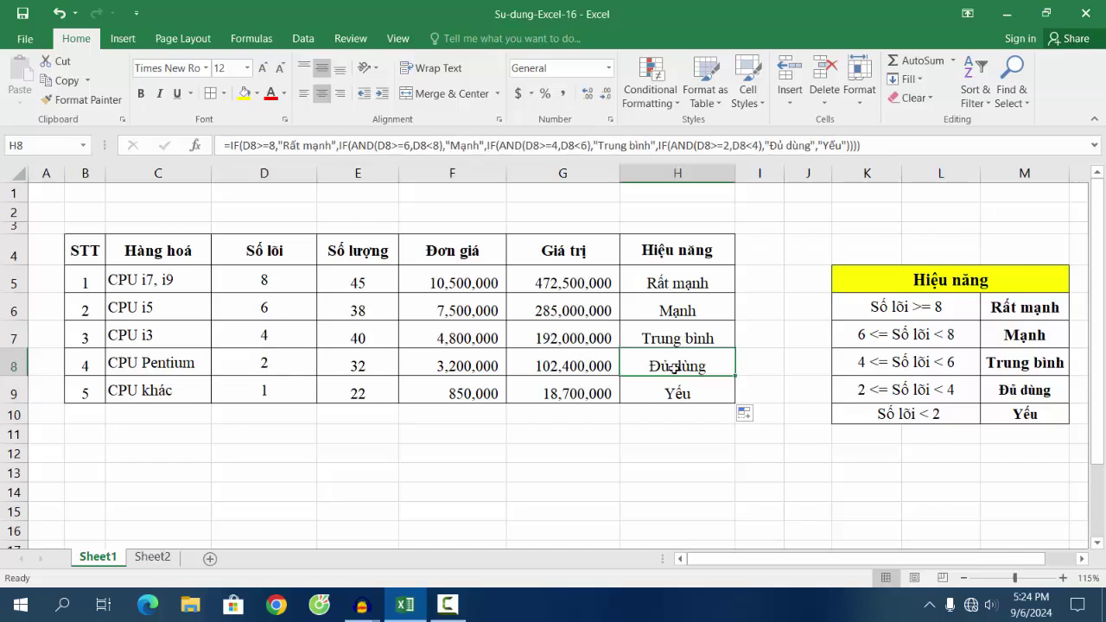
left_click(262, 393)
left_click(704, 399)
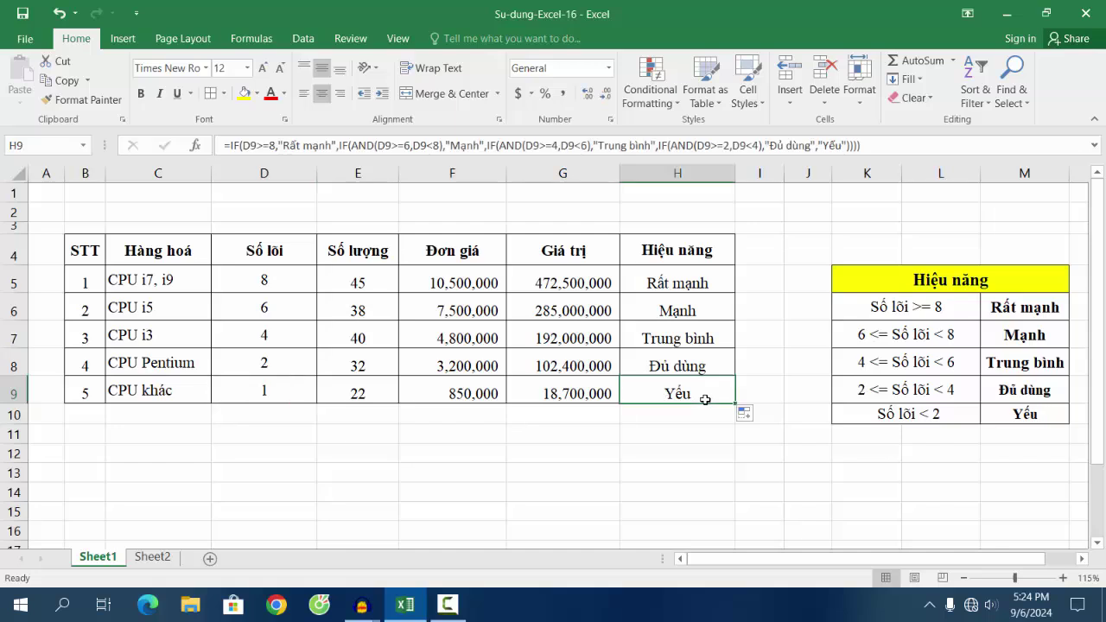
left_click(254, 395)
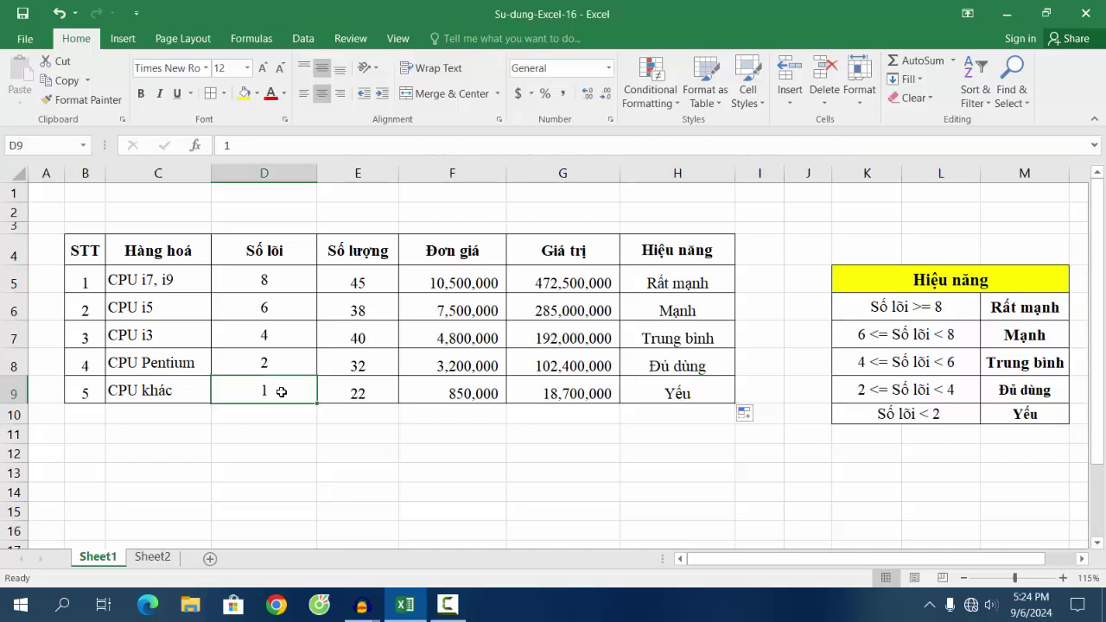
left_click(697, 395)
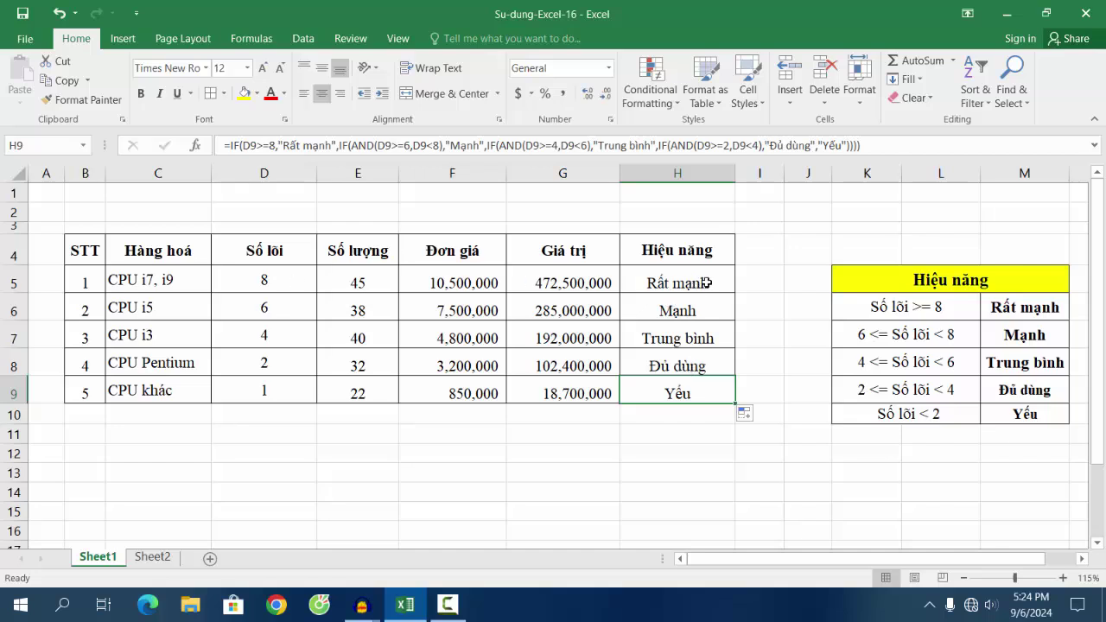
Select column H, revisit H9 and H5, and place the cursor at the end of H5's formula
left_click(683, 172)
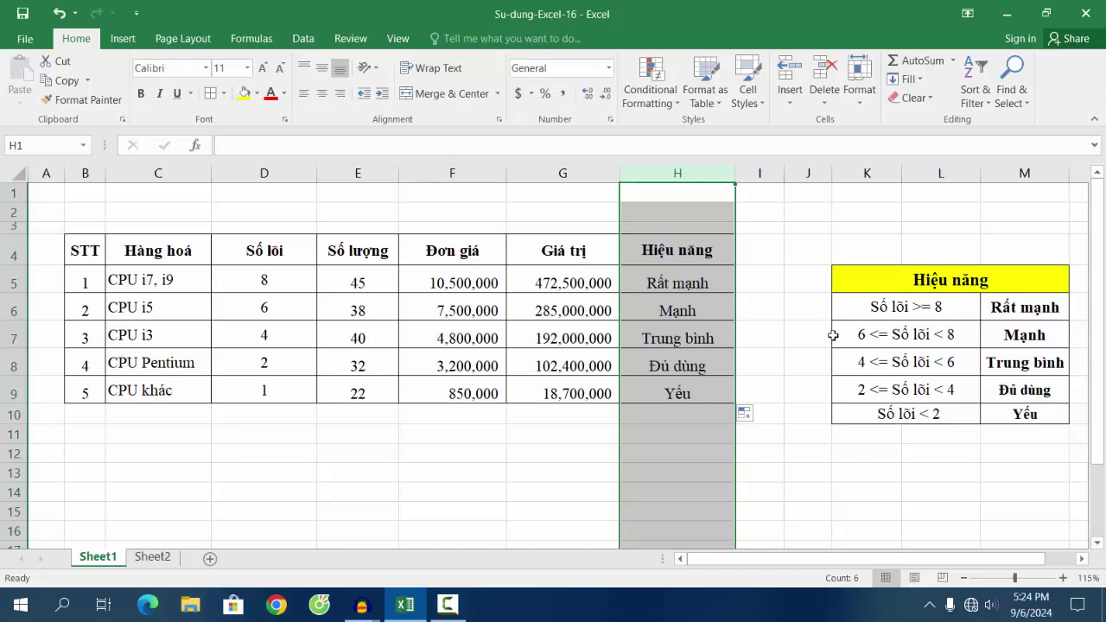
left_click(696, 393)
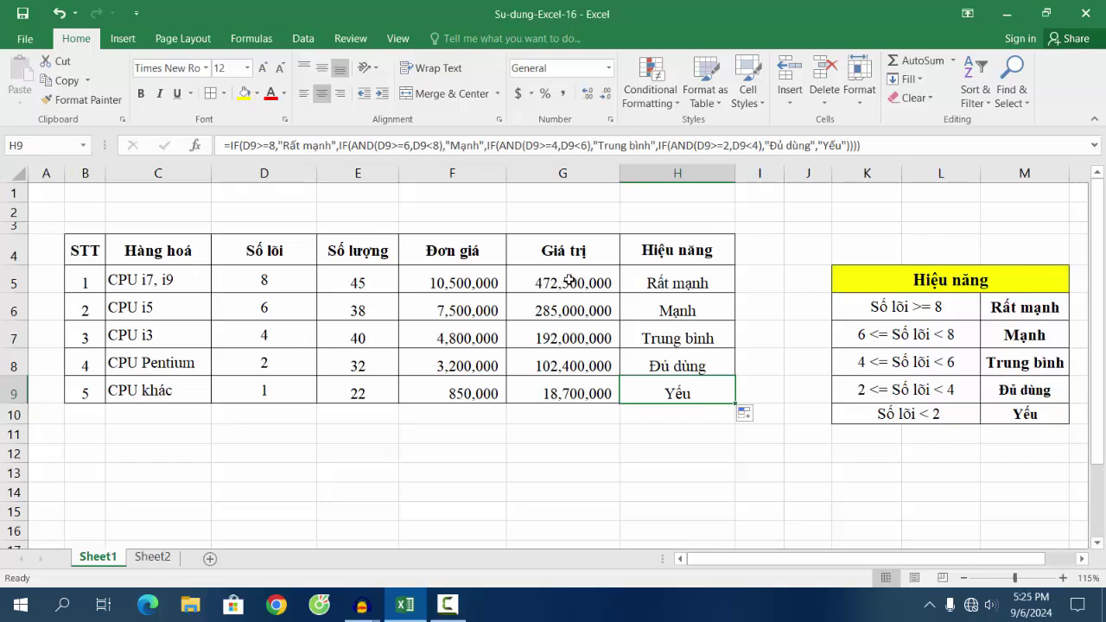
left_click(708, 300)
left_click(711, 285)
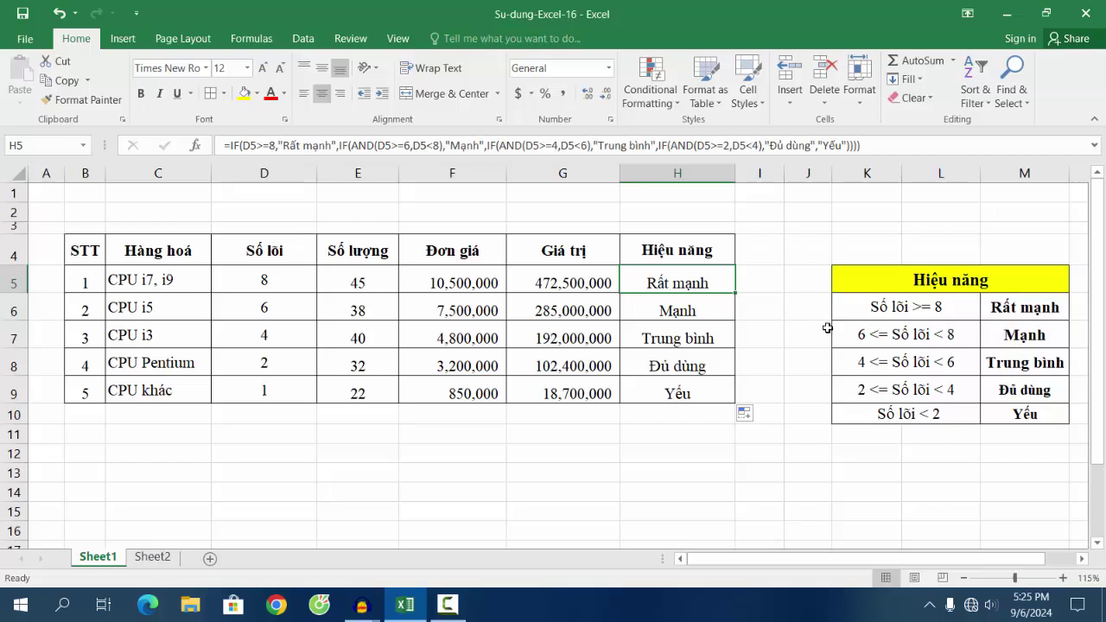
left_click(681, 313)
left_click(682, 278)
left_click(907, 147)
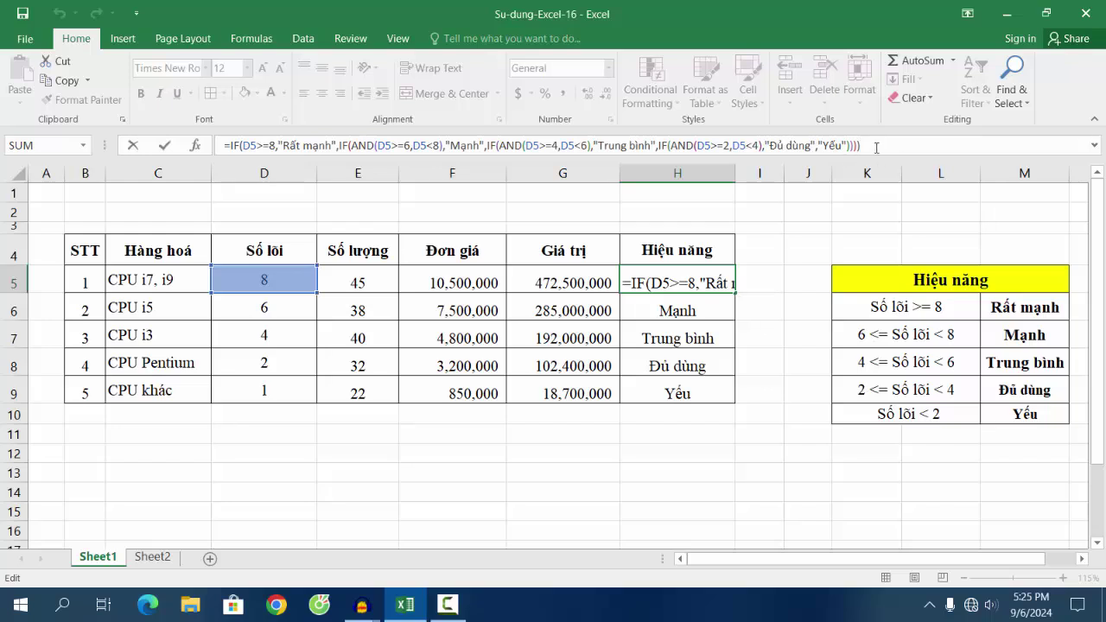
Delete one closing parenthesis from H5's formula and accept Excel's suggested correction
left_click(863, 145)
key("BackSpace")
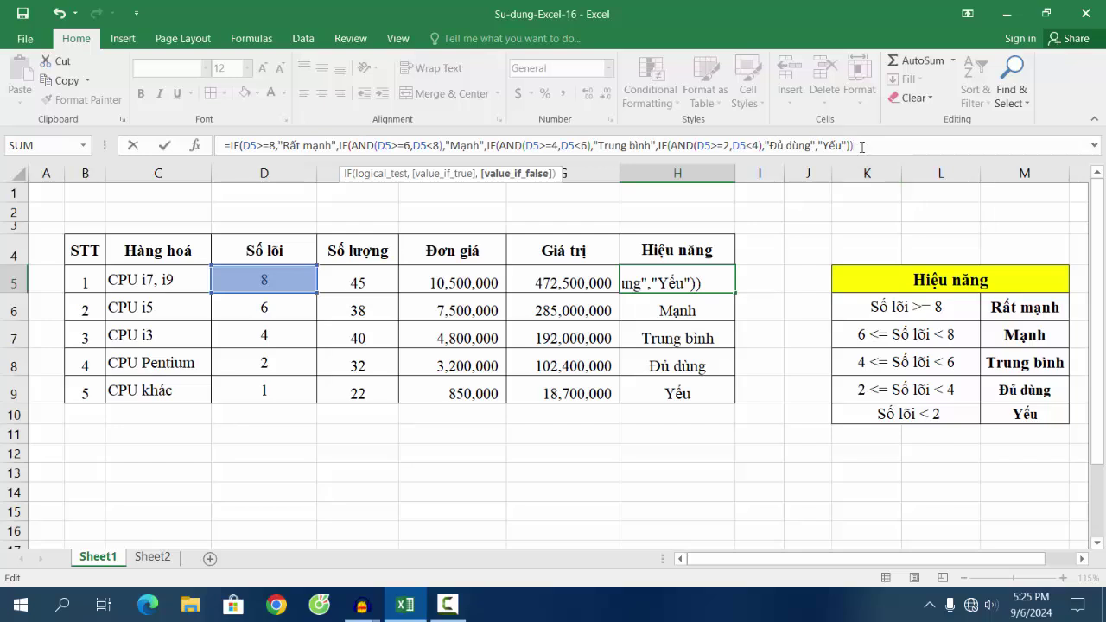
key("Return")
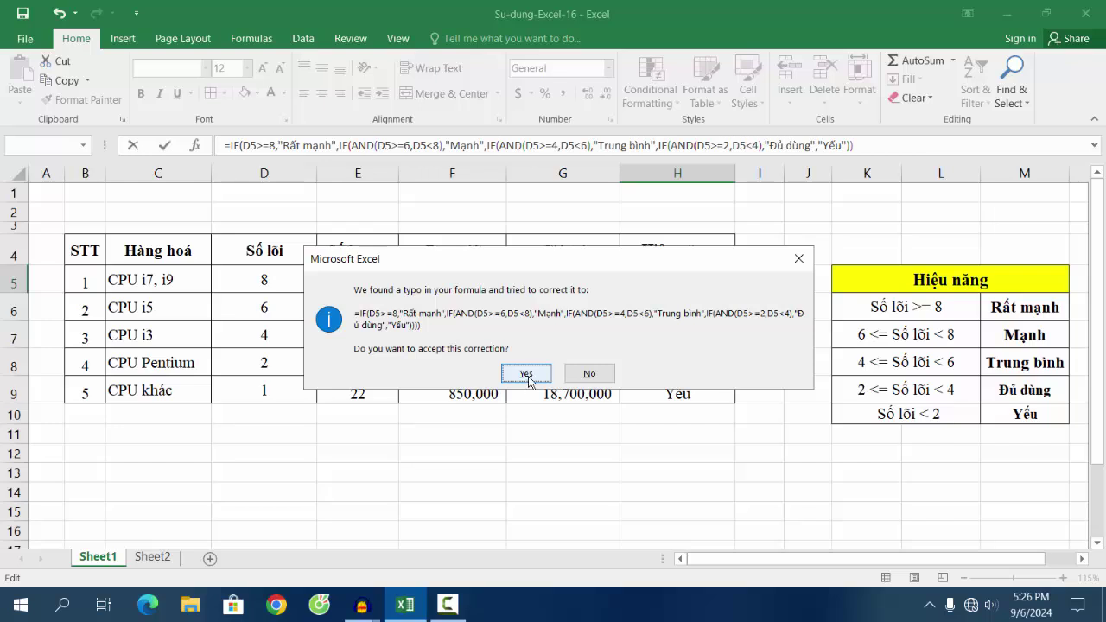
left_click(532, 375)
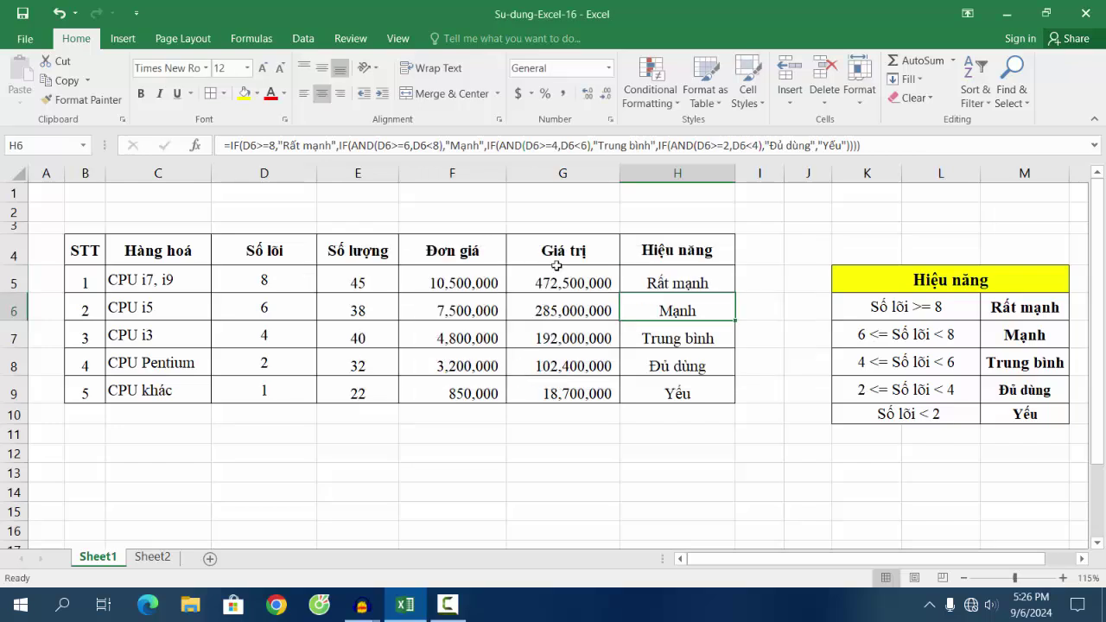
Delete the opening quote before Mạnh in H6's formula and dismiss the resulting error warning
left_click(450, 145)
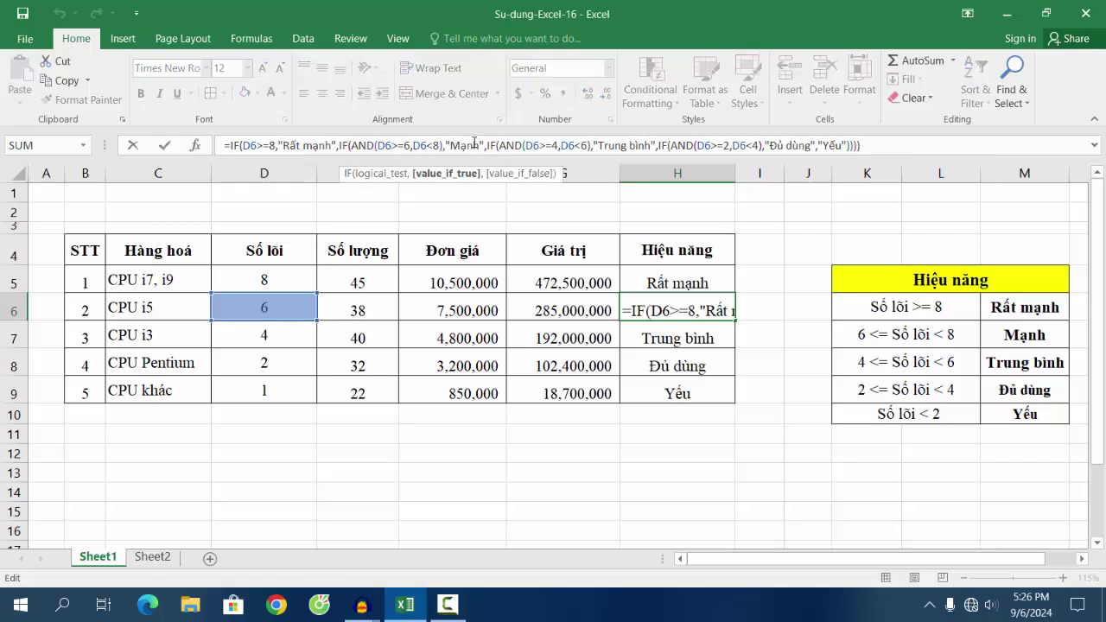
key("BackSpace")
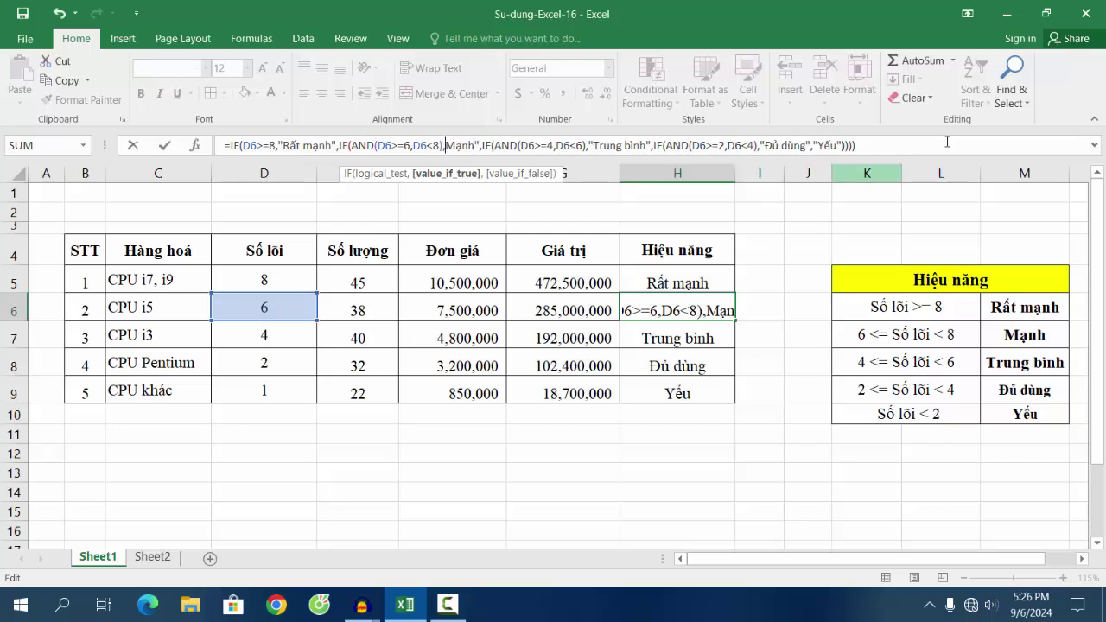
key("Return")
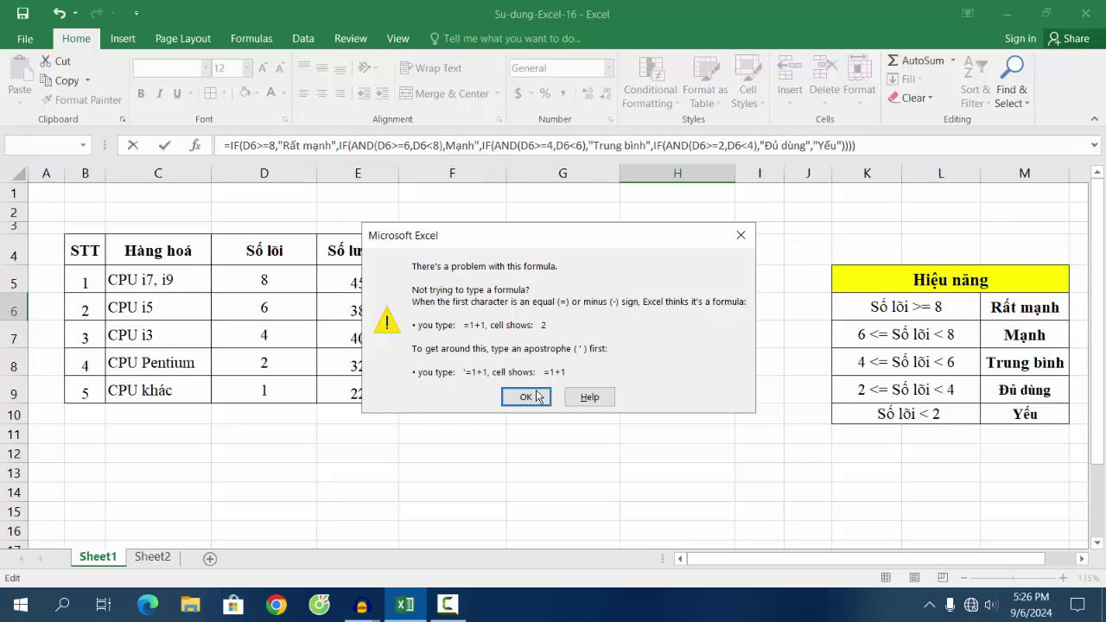
left_click(525, 398)
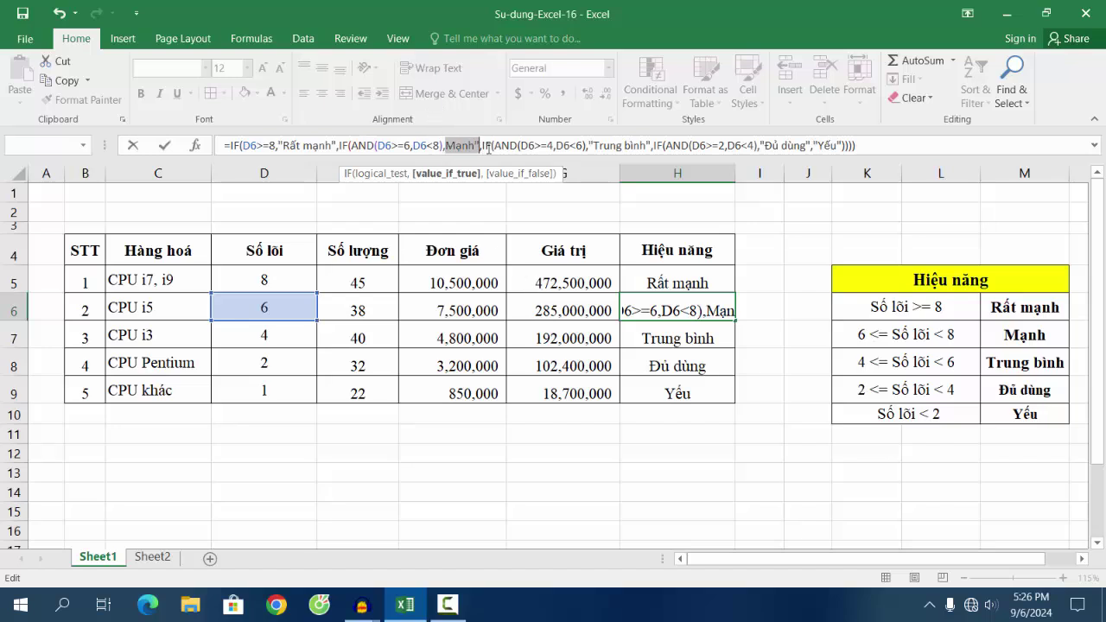
Restore the double quote before Mạnh in H6's nested IF formula and commit it
left_click(447, 149)
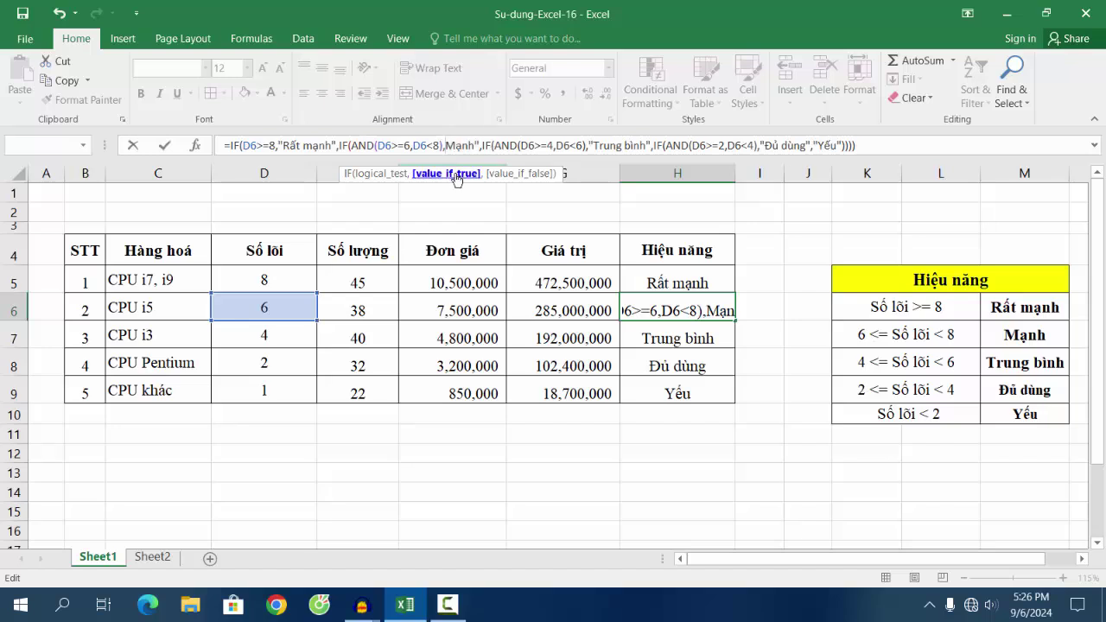
type("\"")
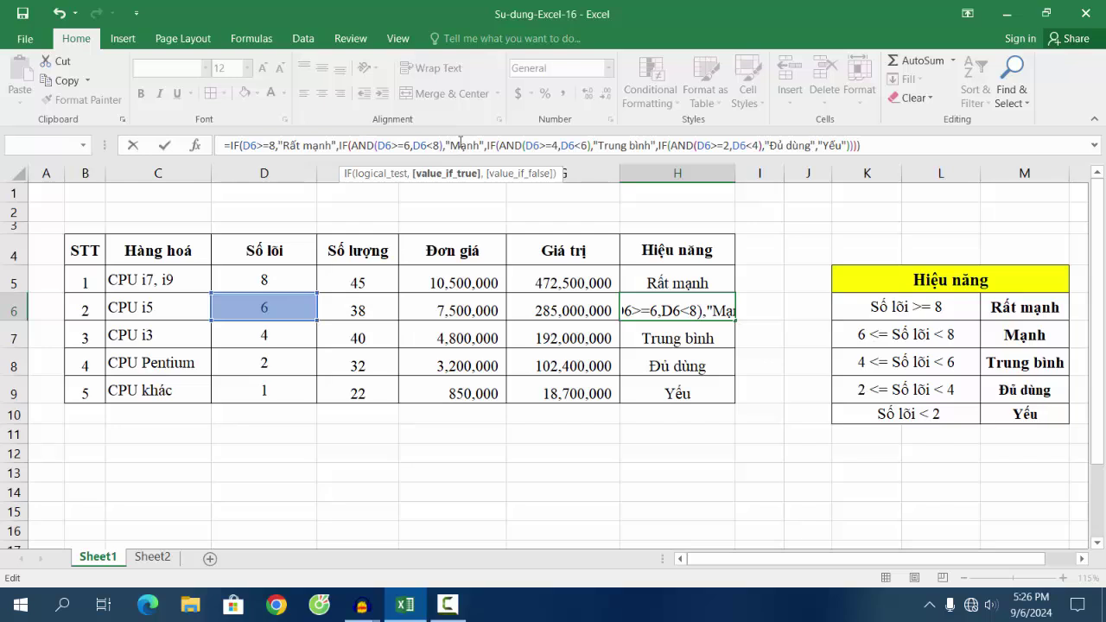
key("Return")
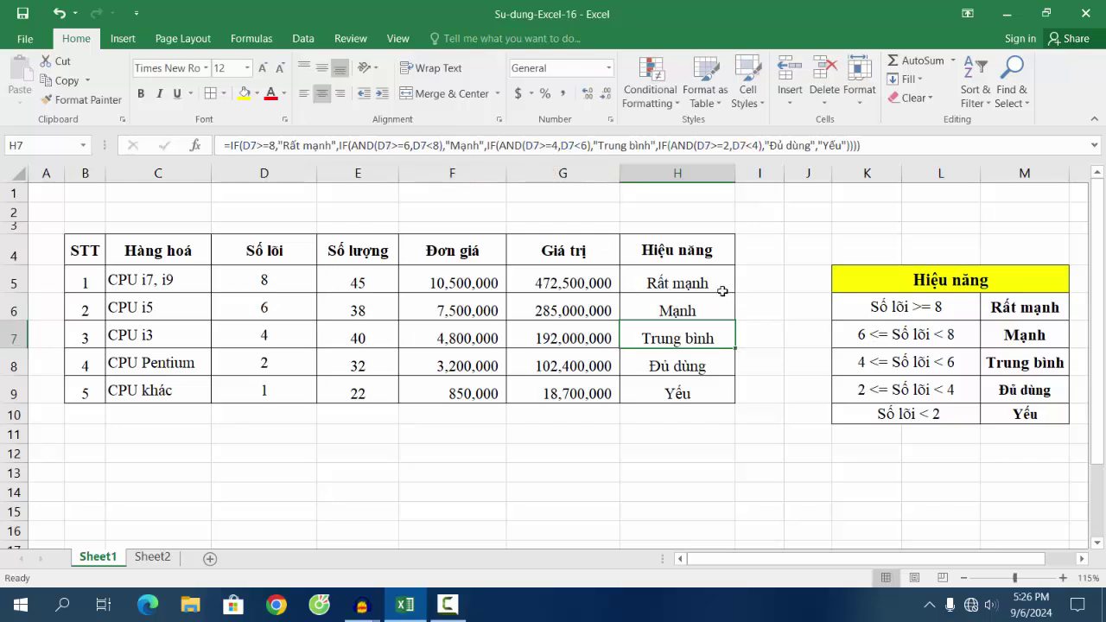
left_click(719, 284)
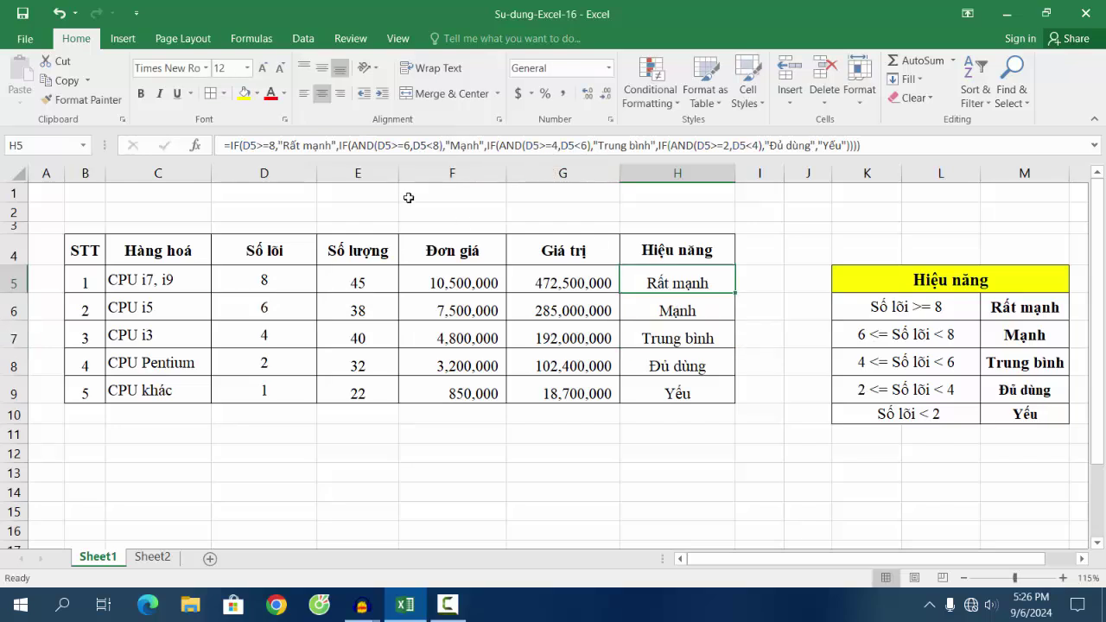
Edit H5's formula, removing the comma after "Rất mạnh", and dismiss the error warning
left_click(338, 145)
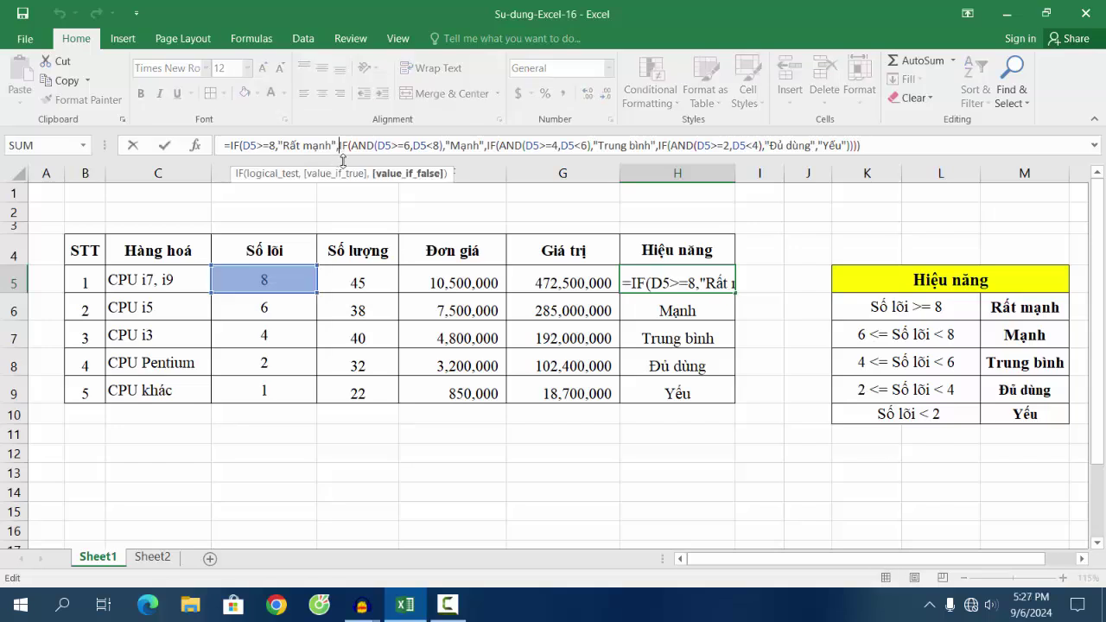
key("BackSpace")
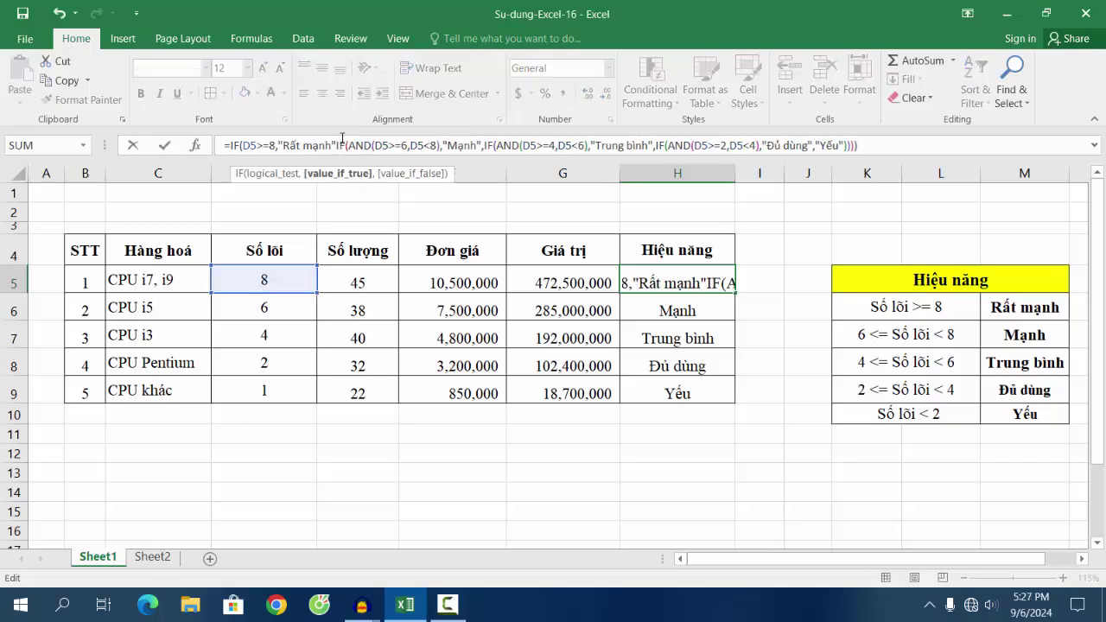
left_click(654, 146)
type(",")
key("Return")
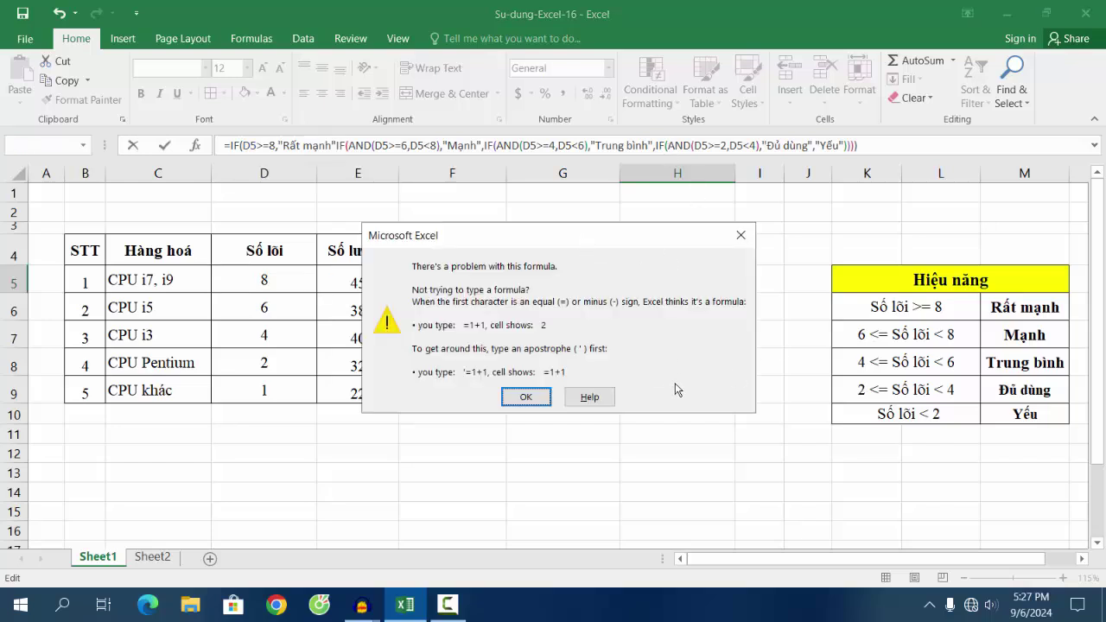
left_click(521, 399)
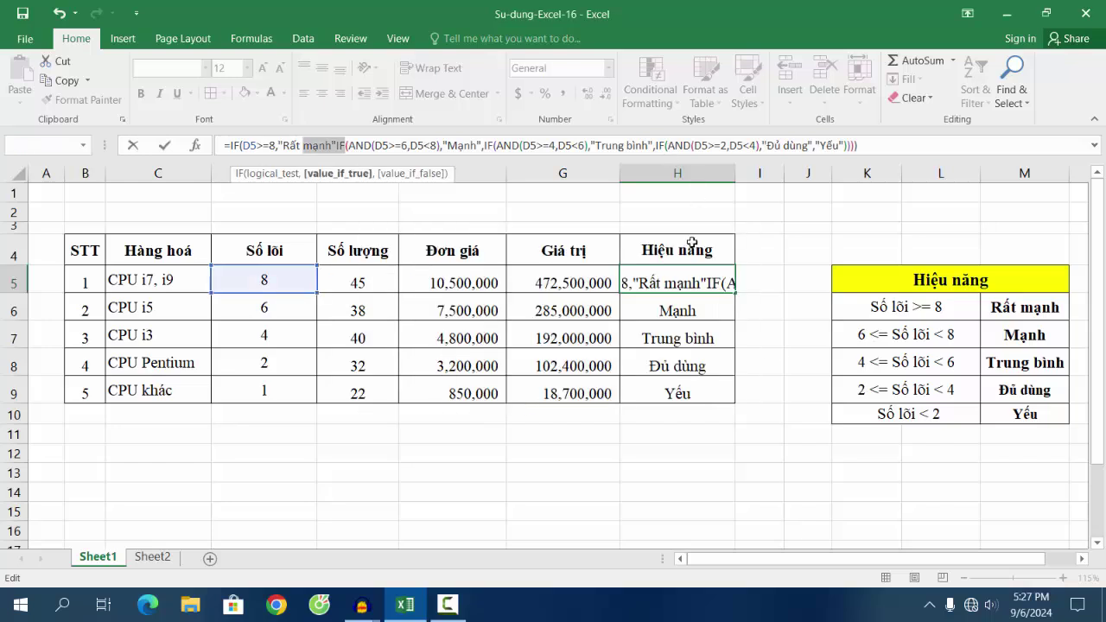
Put the comma back after "Rất mạnh" in H5 and fill the formula down to H9
left_click(336, 145)
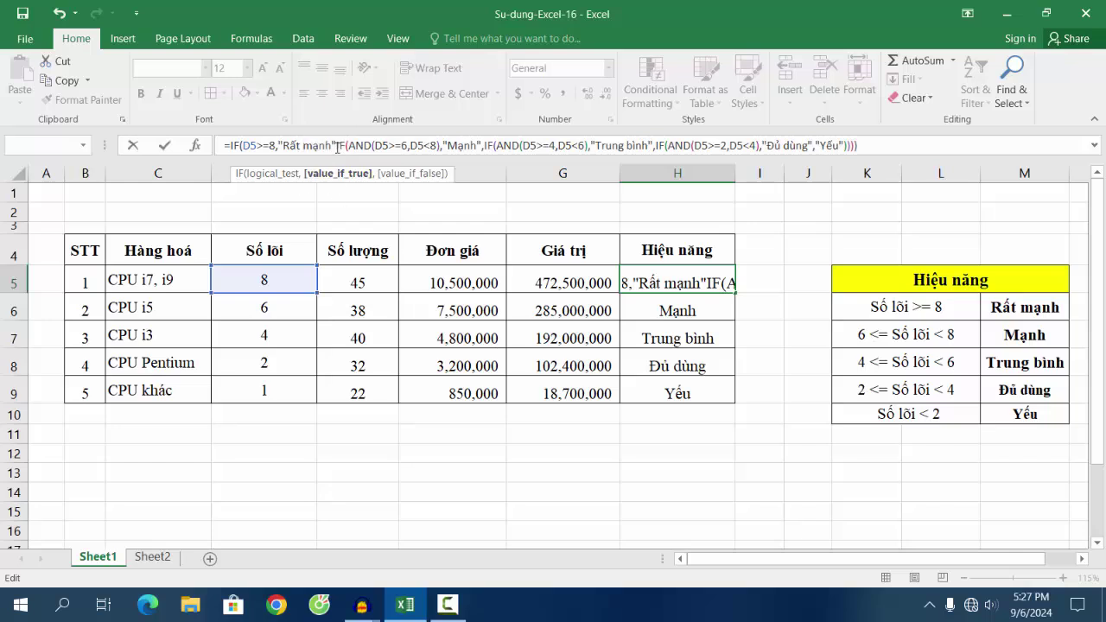
type(",")
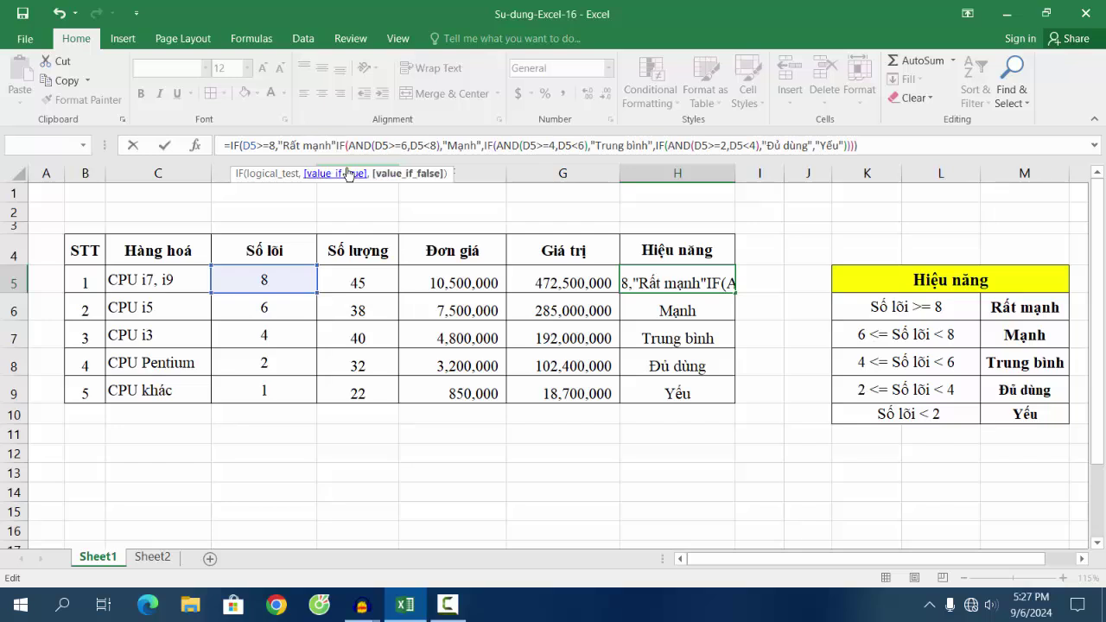
key("Return")
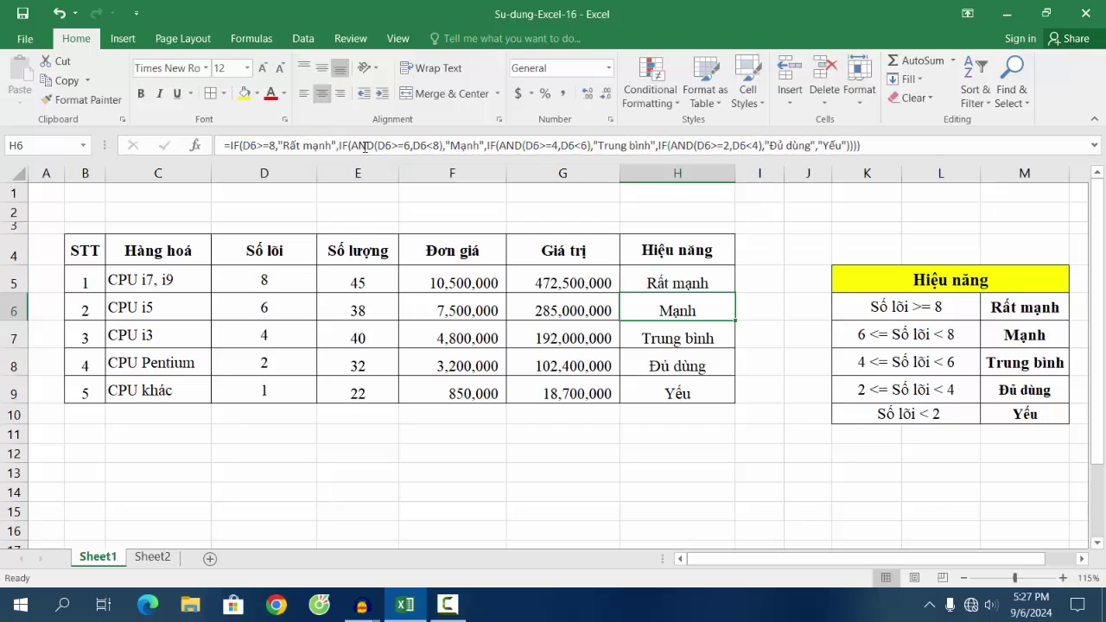
left_click(712, 282)
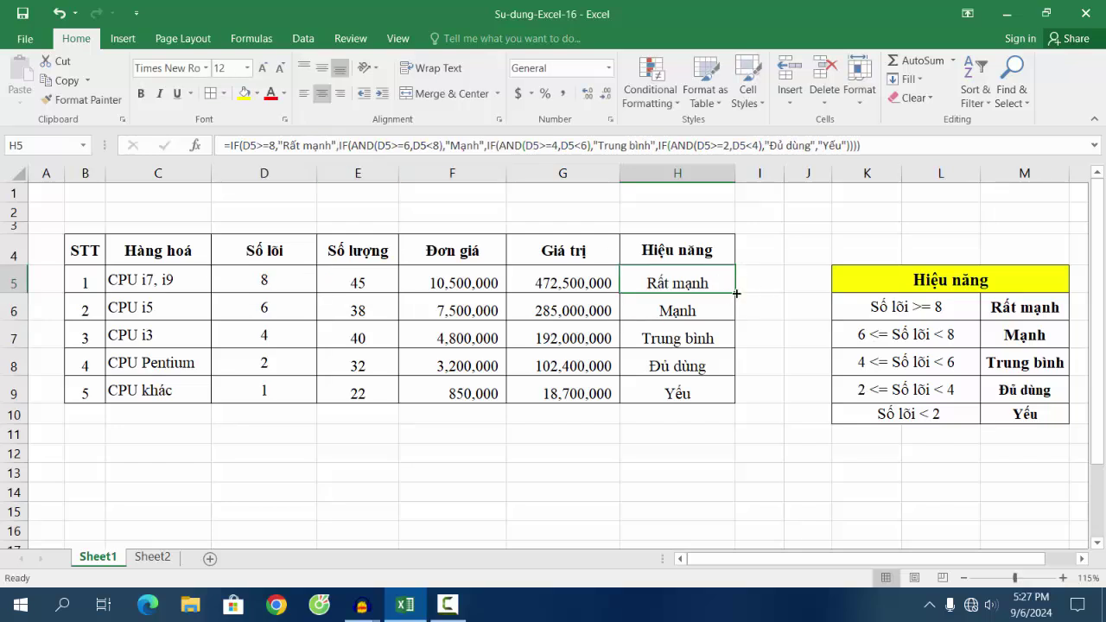
left_click_drag(736, 296, 735, 402)
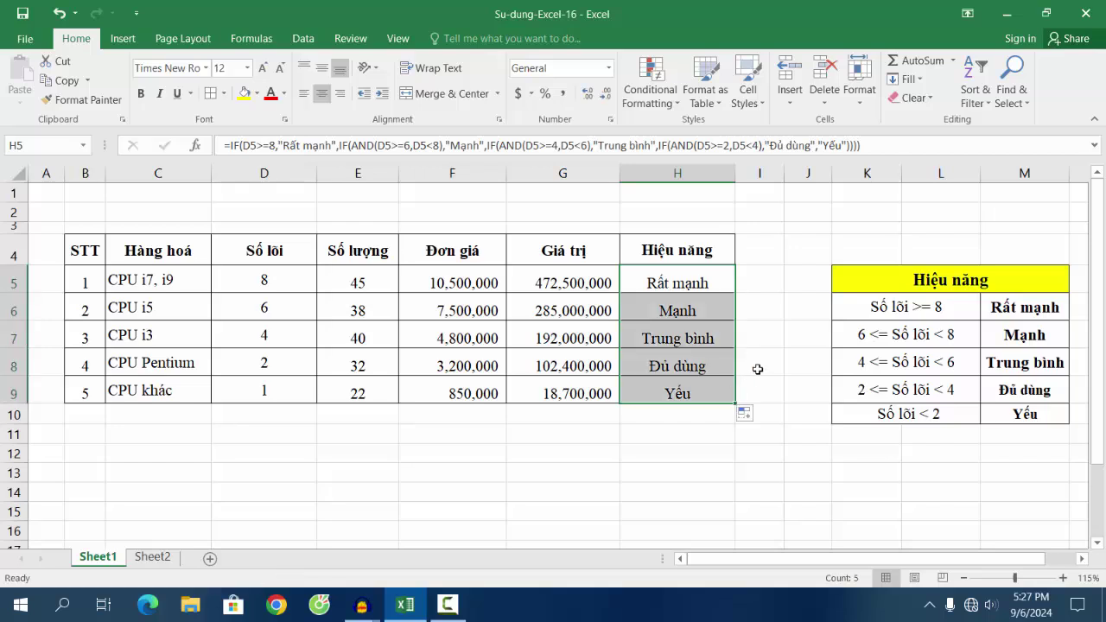
left_click(790, 350)
left_click(438, 154)
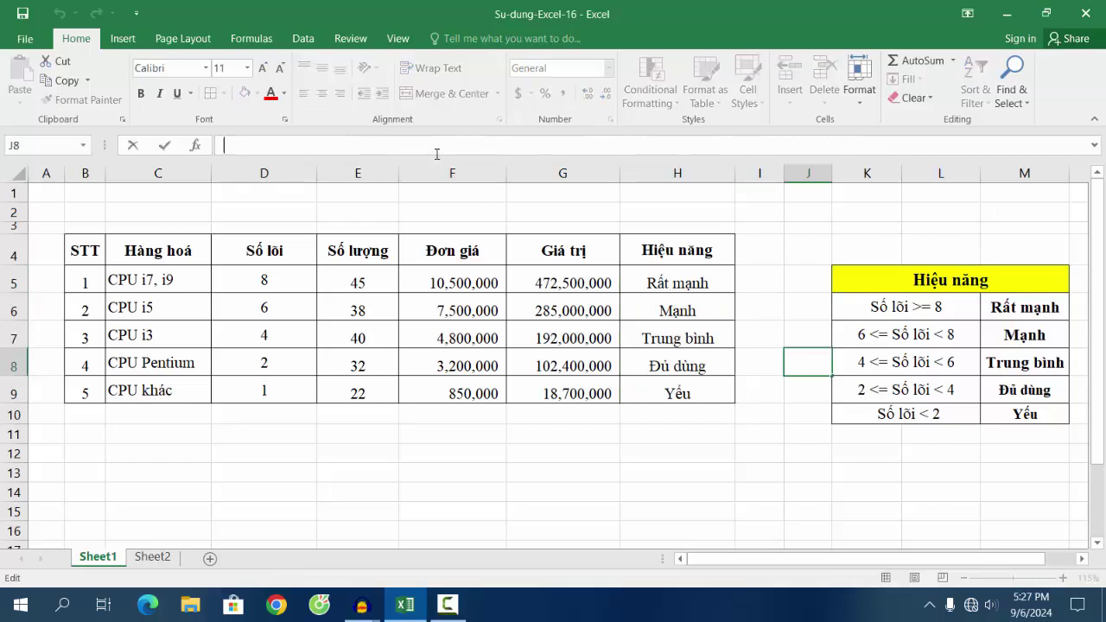
left_click(675, 295)
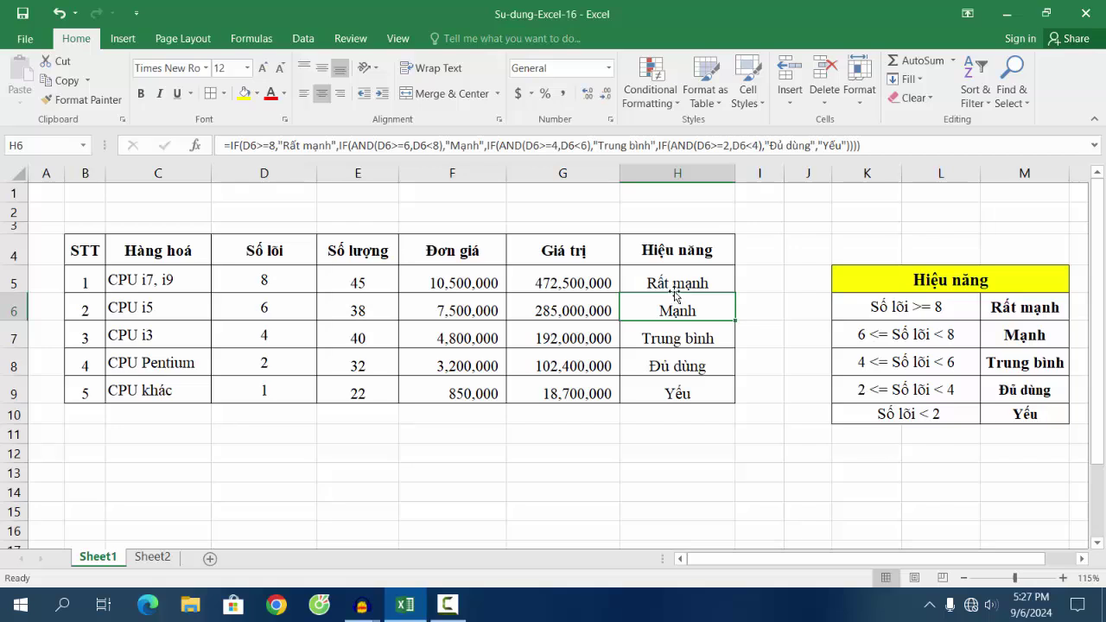
left_click(878, 146)
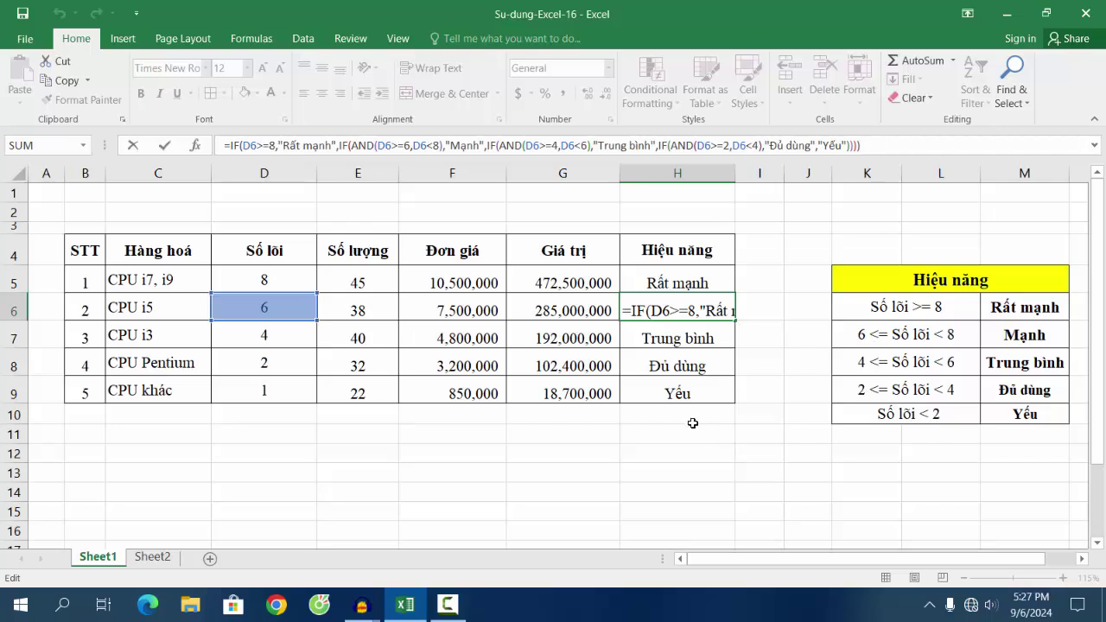
left_click_drag(1101, 284, 399, 388)
left_click(684, 454)
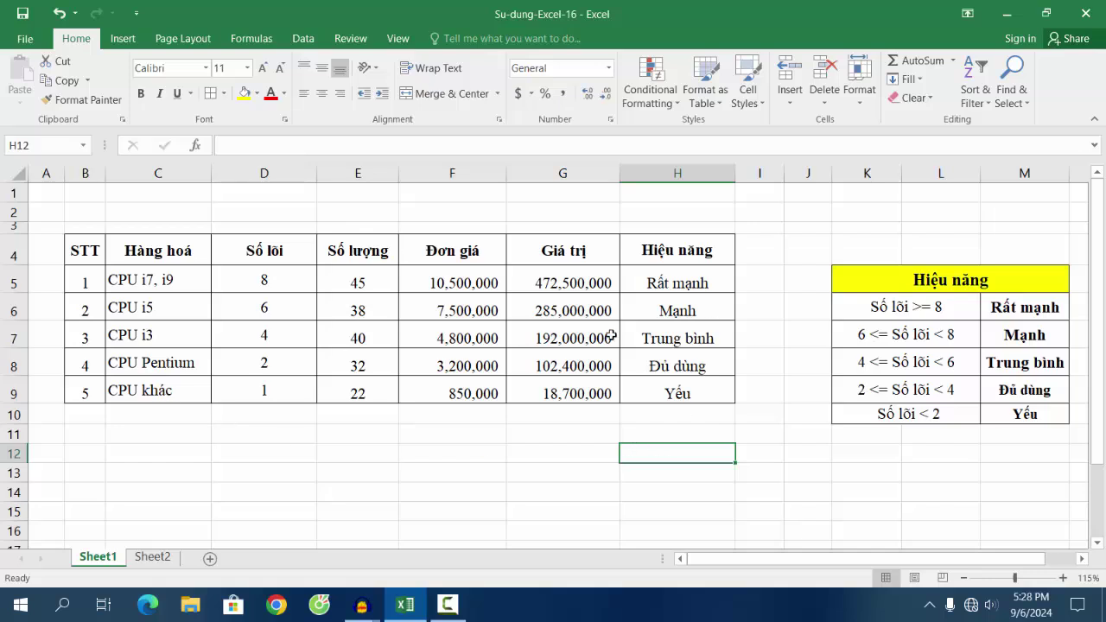
Fill header row B4:H4 with Blue, Accent 1, Lighter 60%
left_click_drag(76, 251, 683, 250)
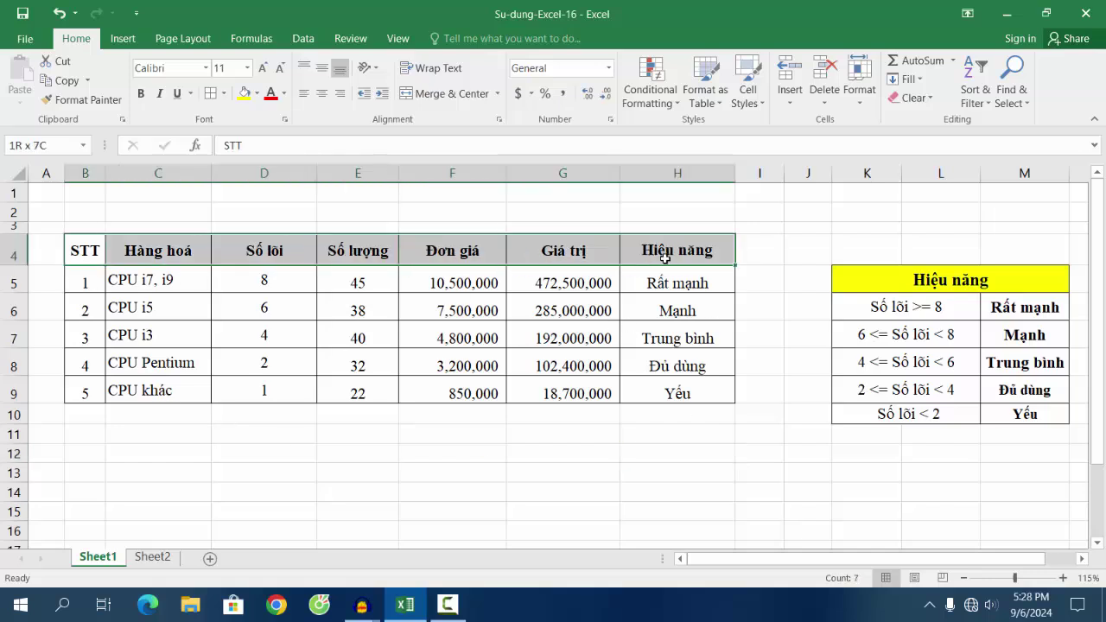
left_click(256, 93)
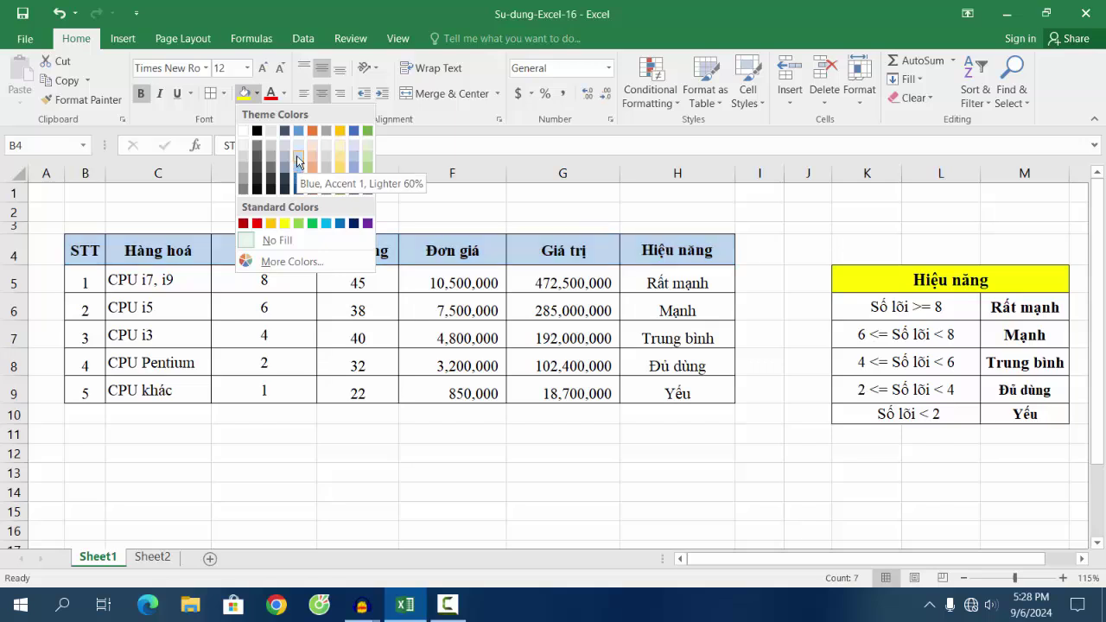
left_click(297, 156)
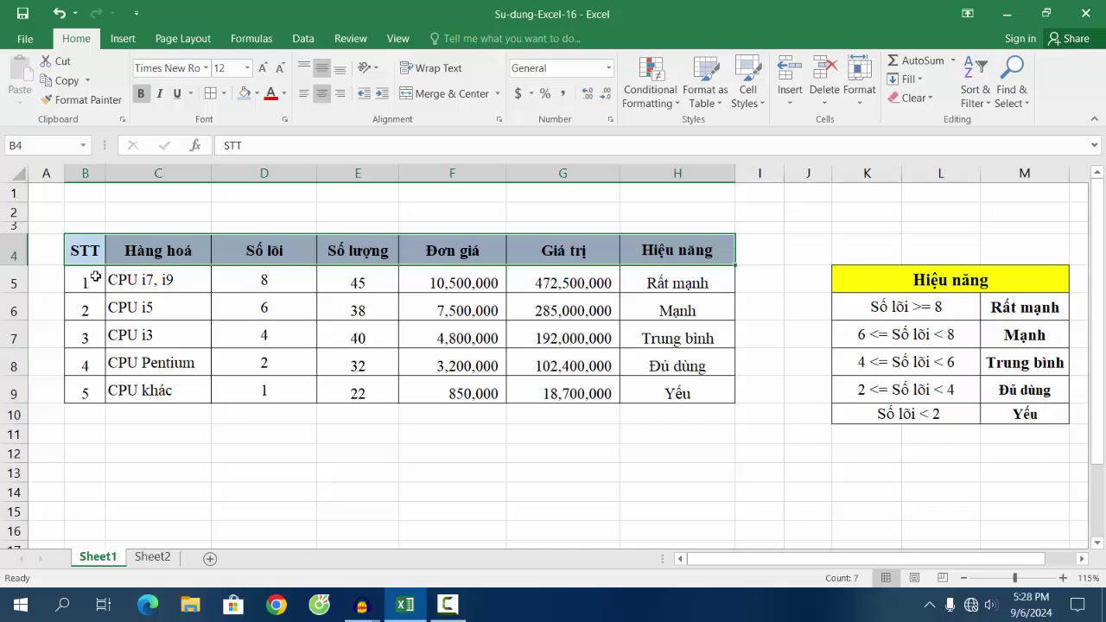
Select the STT numbers 1 to 5 and close Fill Color without applying a colour
left_click_drag(95, 277, 93, 393)
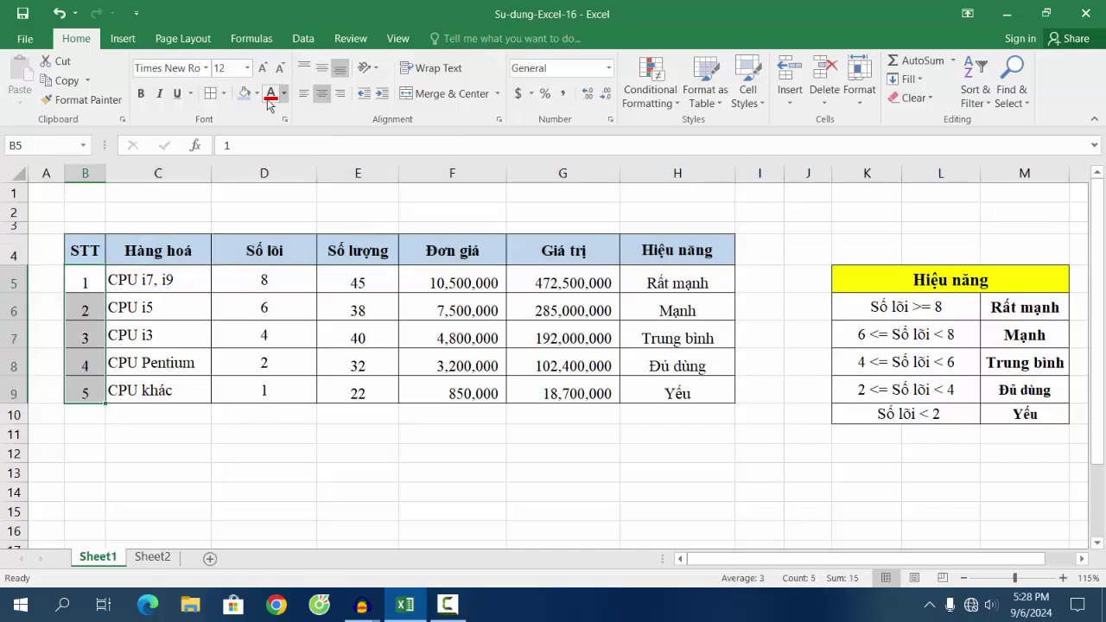
left_click(256, 94)
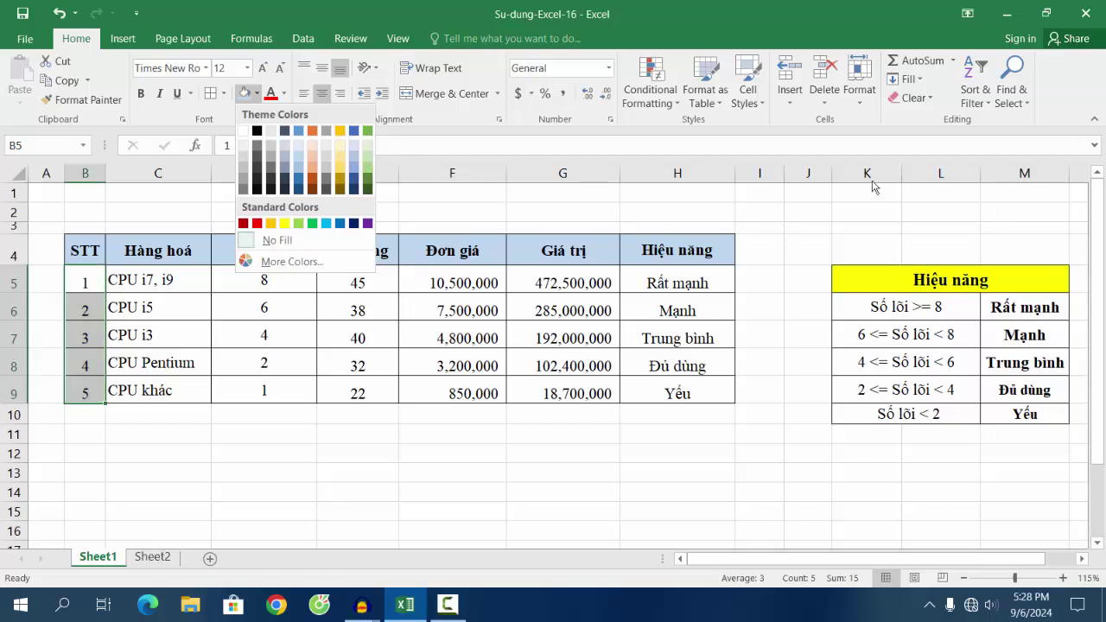
left_click(697, 575)
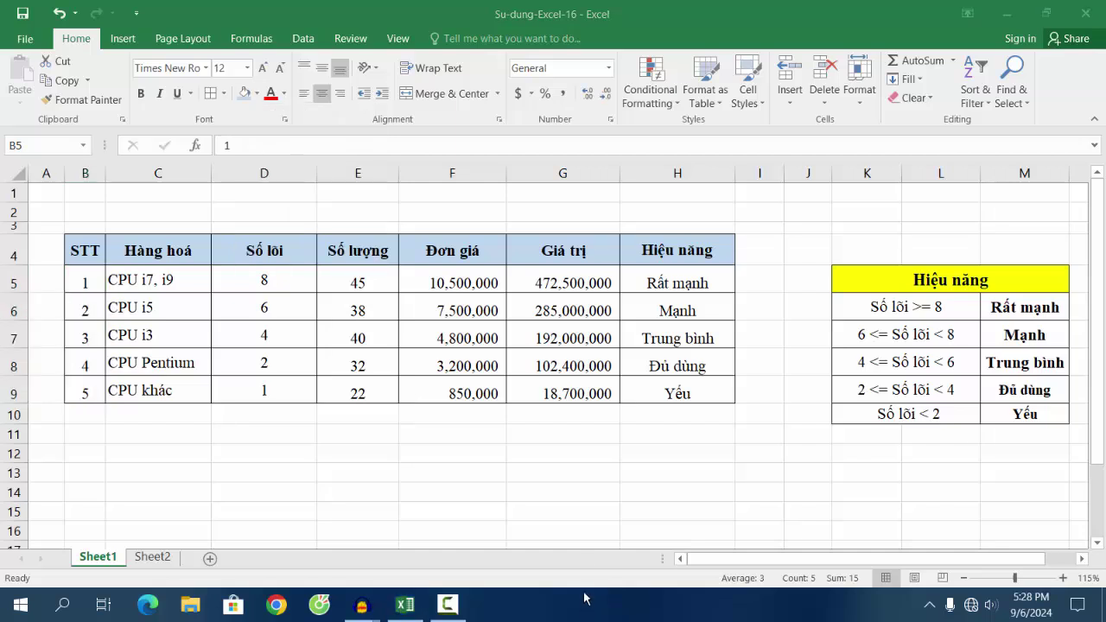
double_click(85, 274)
left_click(546, 251)
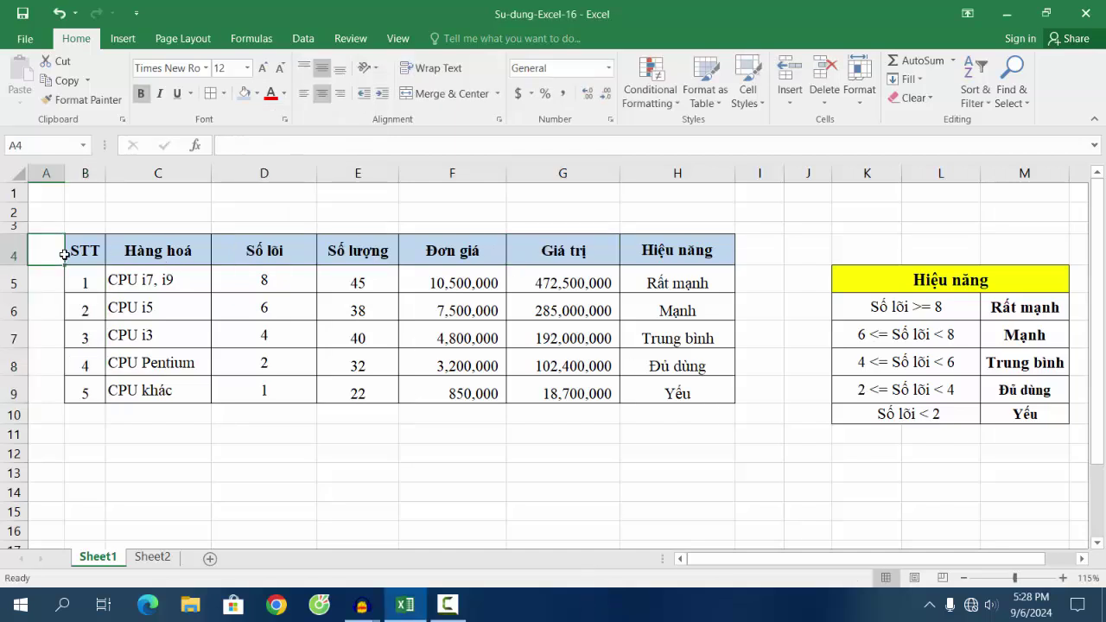
Fill the header row STT through Hiệu năng with bright cyan
left_click_drag(74, 251, 677, 250)
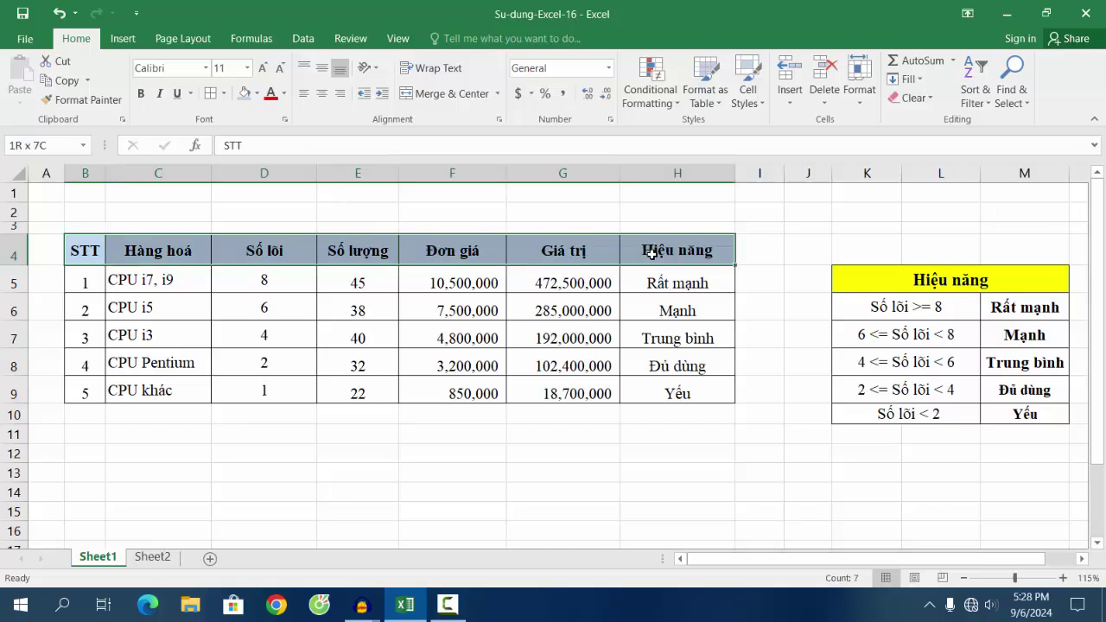
left_click(257, 94)
left_click(325, 223)
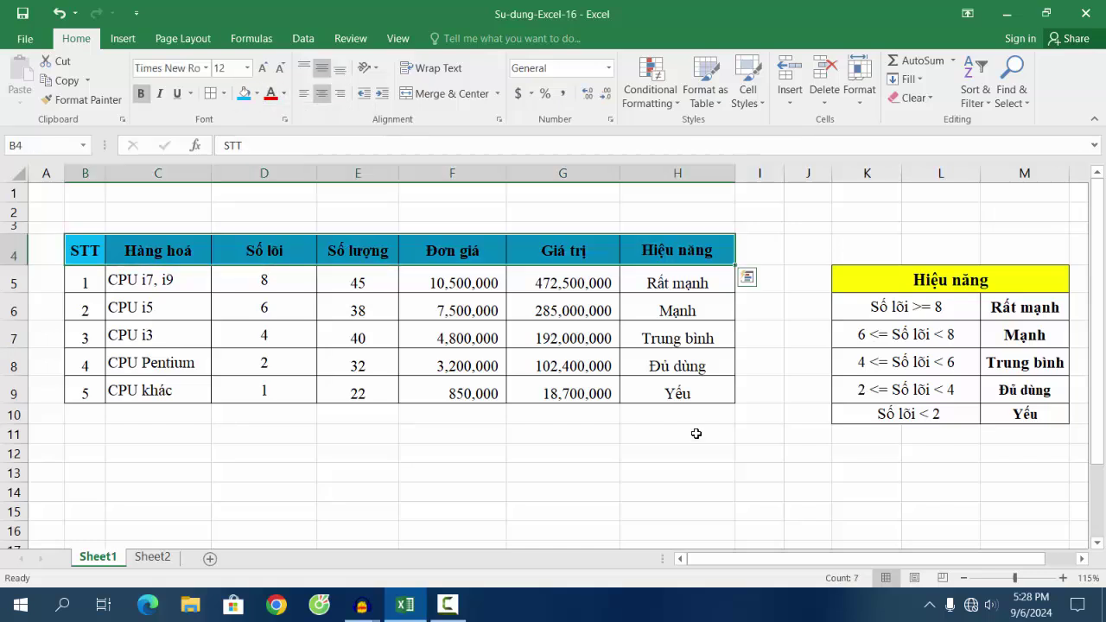
left_click(727, 451)
Undo the bright cyan fill to restore light blue, then reselect header row B4:H4
scroll(1029, 363, "down", 2)
scroll(785, 393, "up", 2)
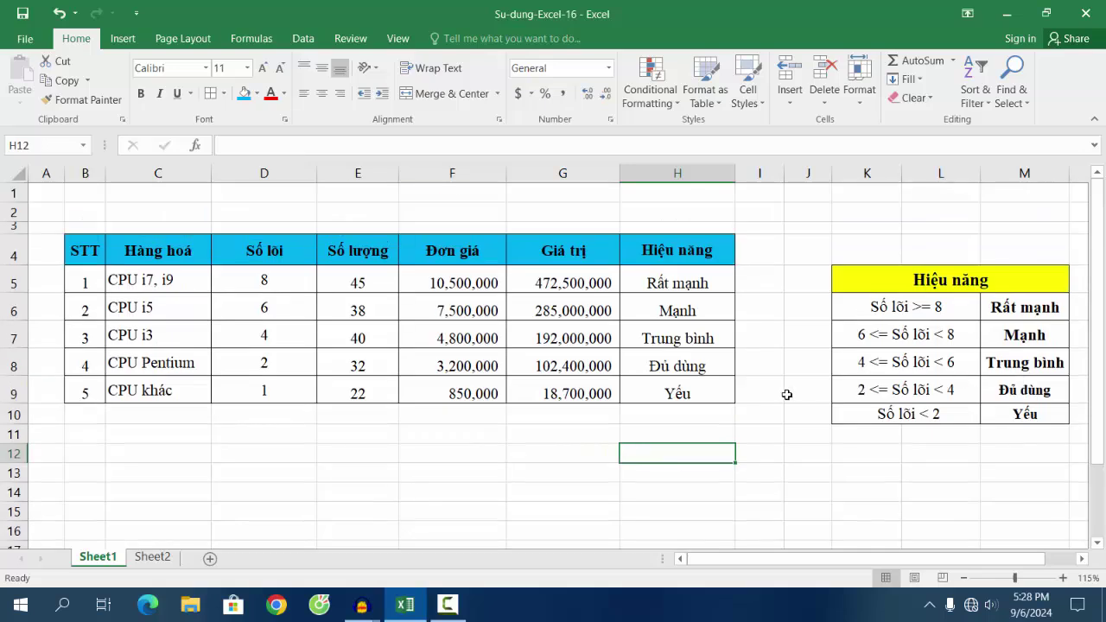
left_click(58, 13)
left_click(550, 432)
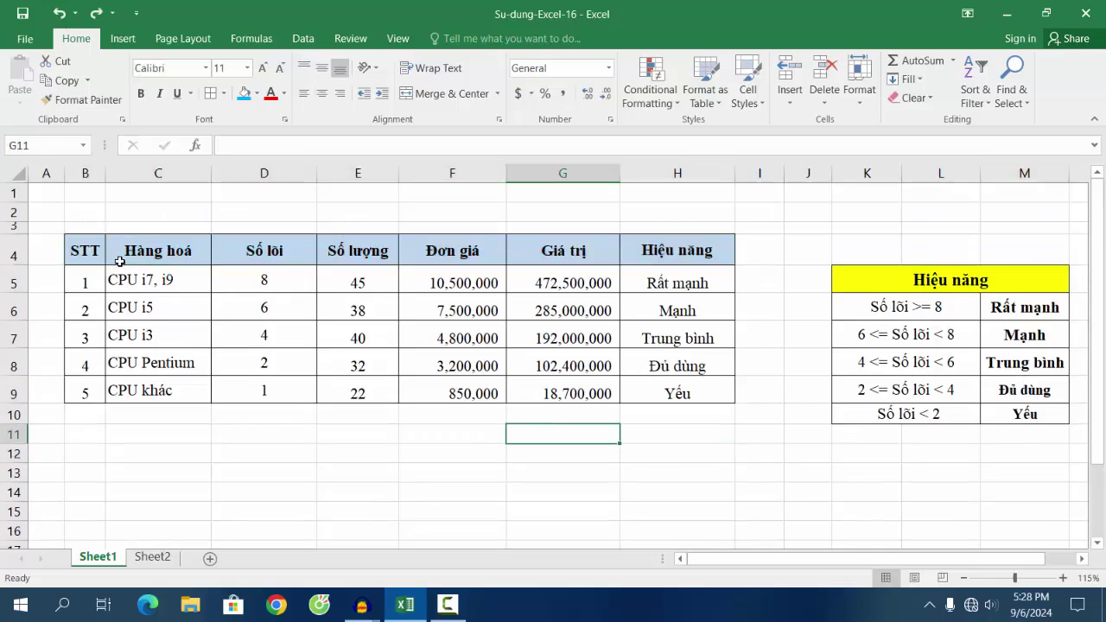
left_click(78, 254)
left_click_drag(77, 254, 639, 252)
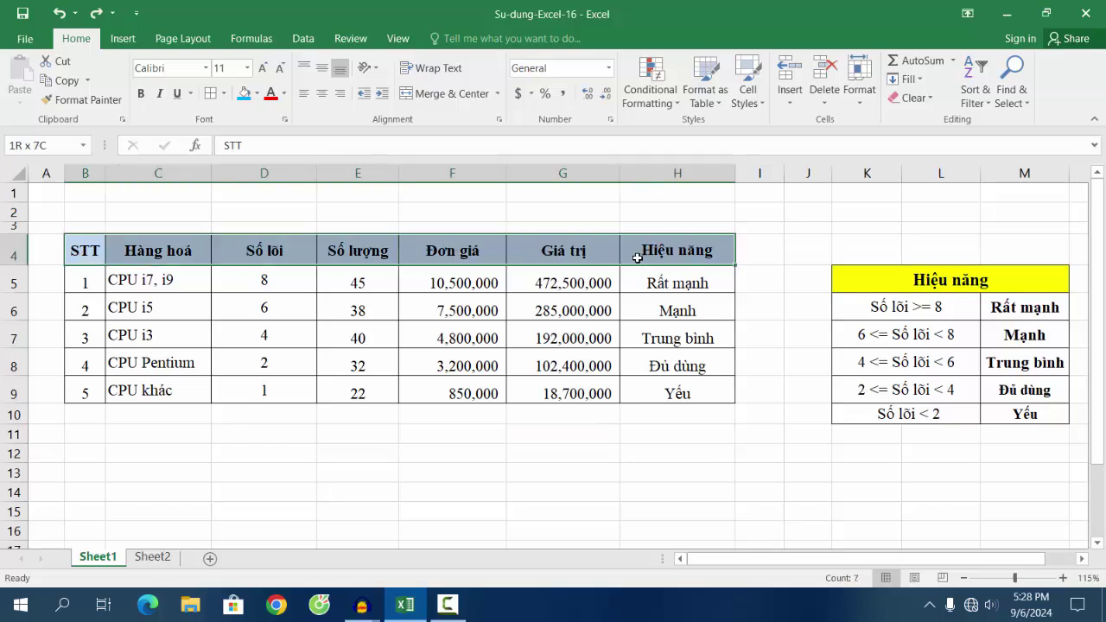